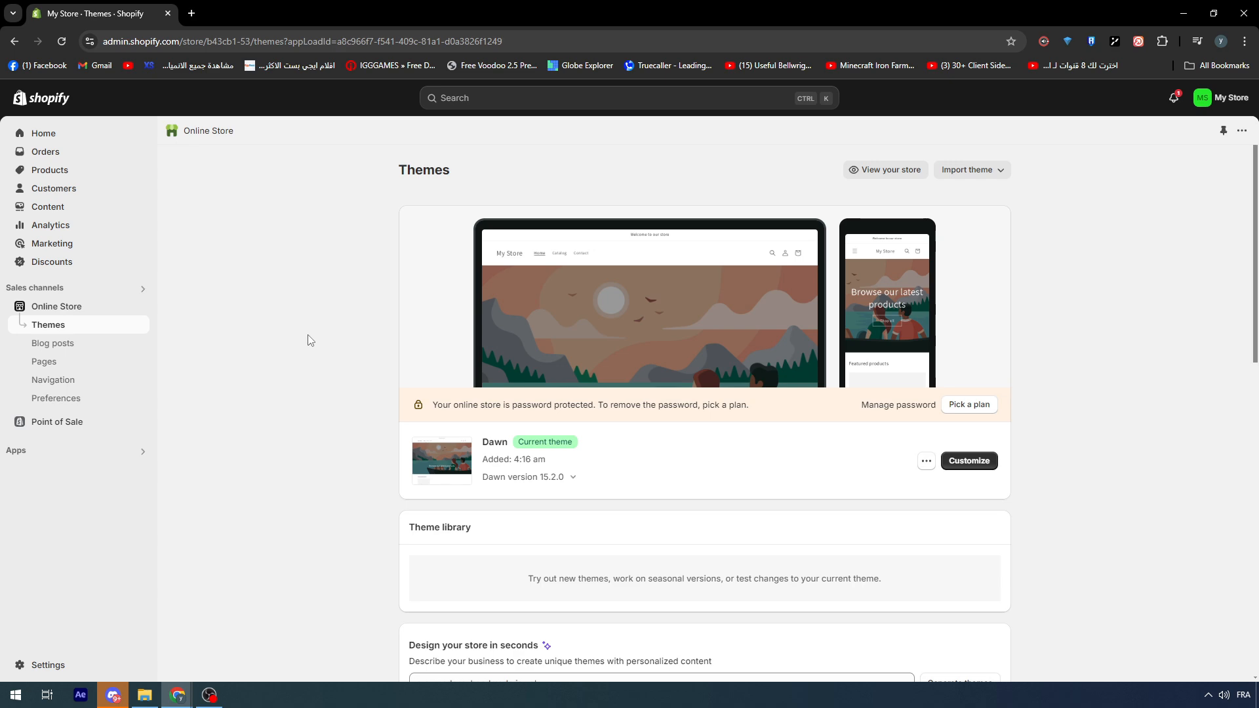
Step: Look through the store's Themes page, including the current theme, the theme library and the popular free themes
scroll(282, 452, down, 3)
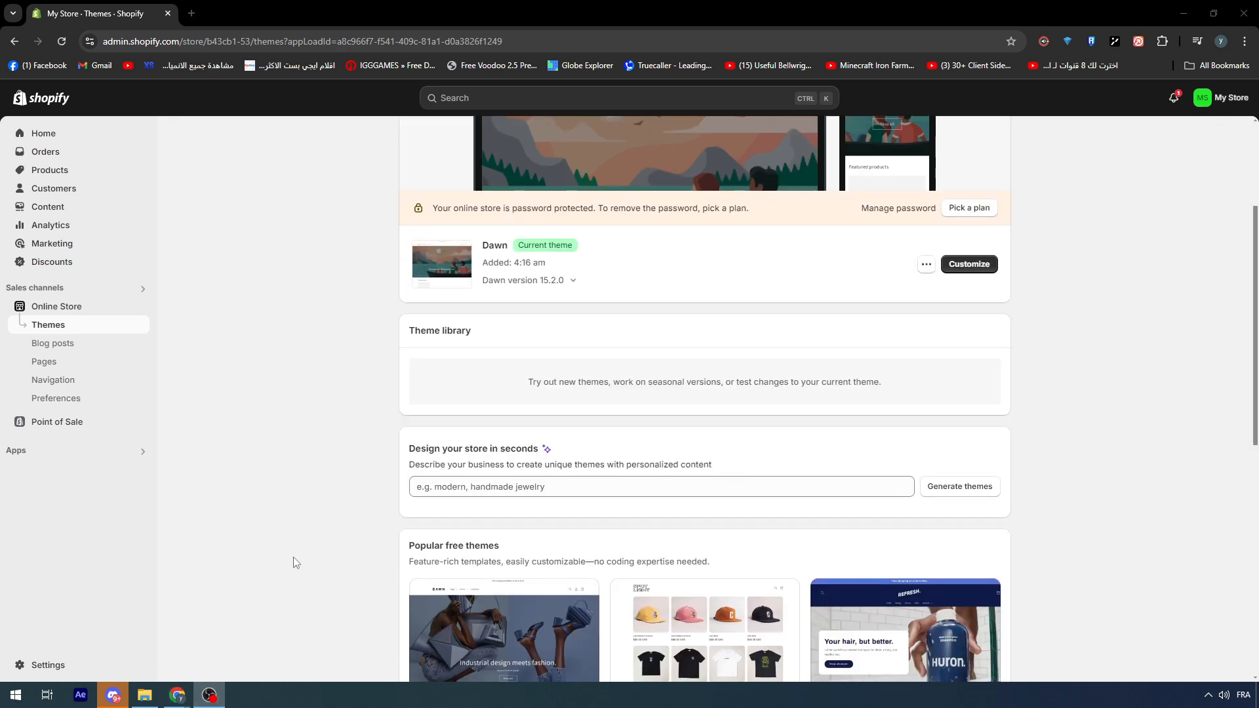
scroll(293, 562, up, 3)
scroll(632, 228, down, 5)
scroll(623, 255, up, 5)
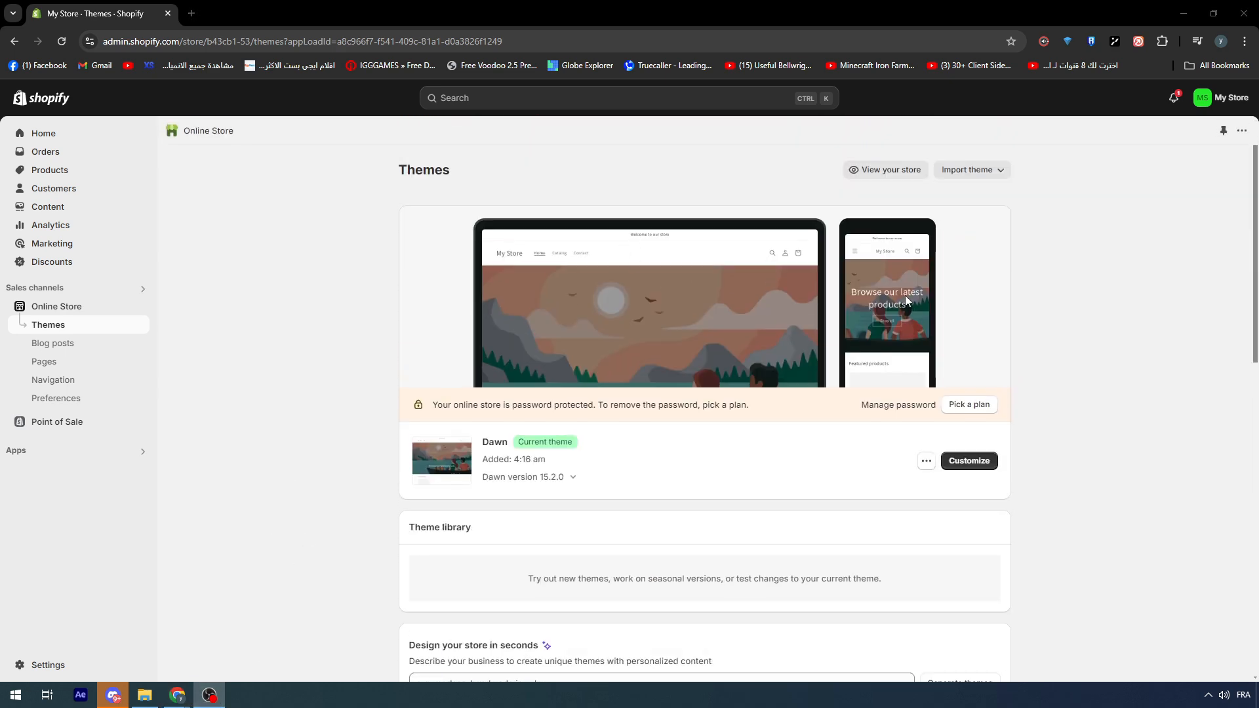
scroll(595, 240, down, 7)
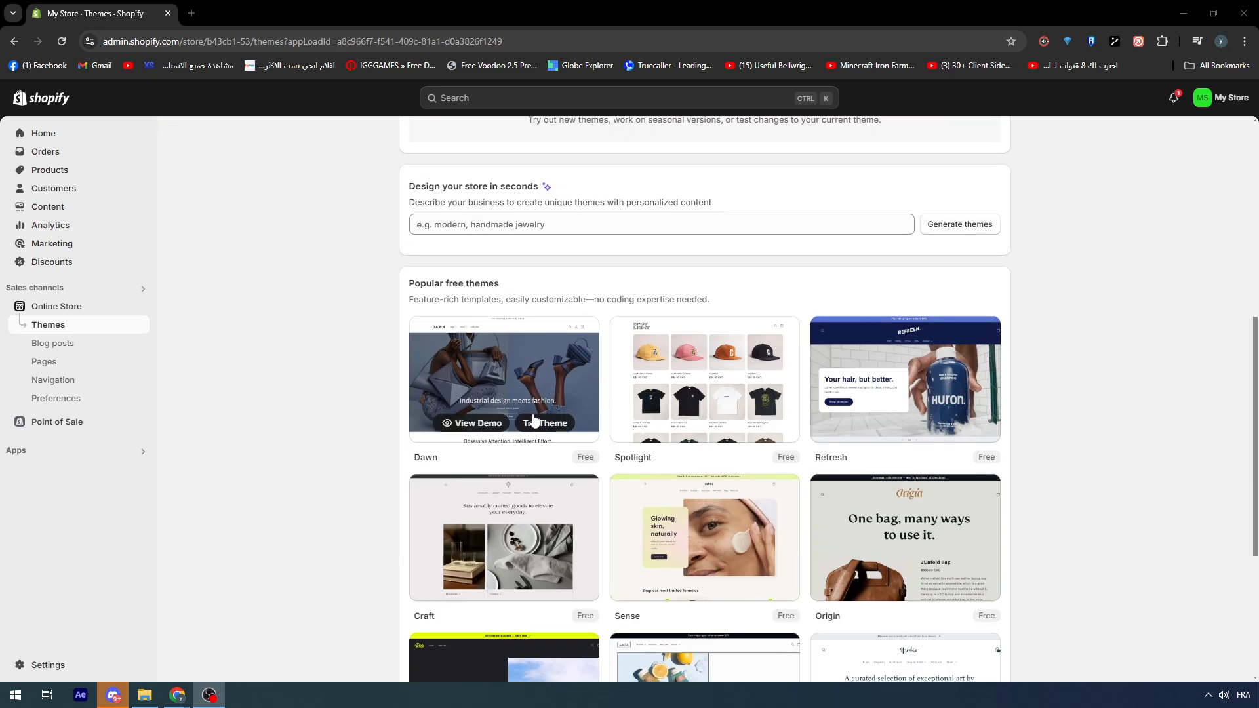
scroll(701, 590, down, 4)
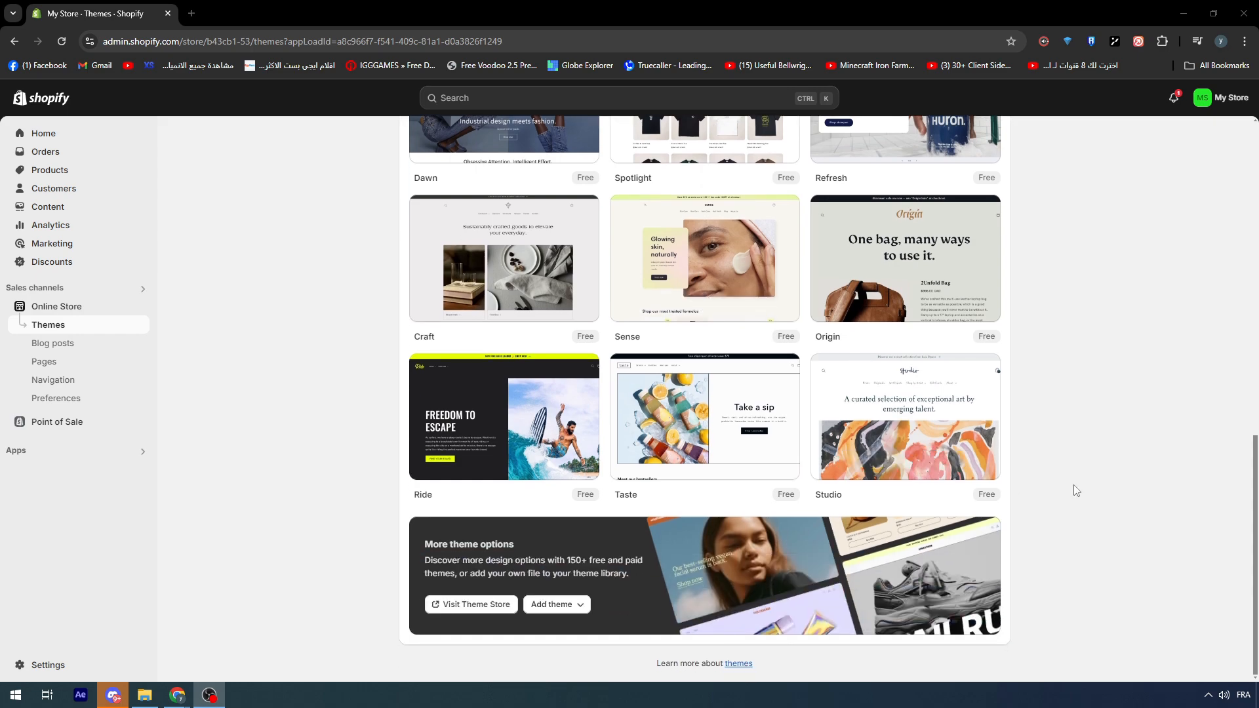
scroll(1049, 406, up, 11)
scroll(534, 302, down, 6)
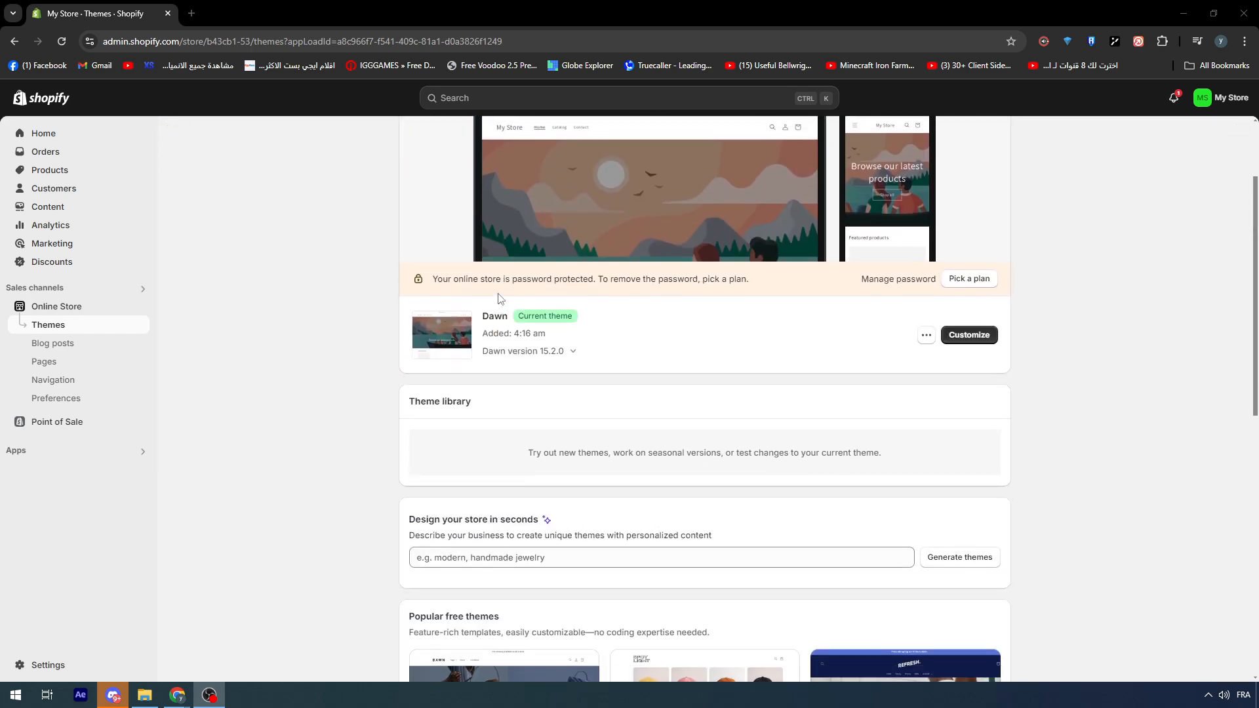
scroll(525, 342, down, 2)
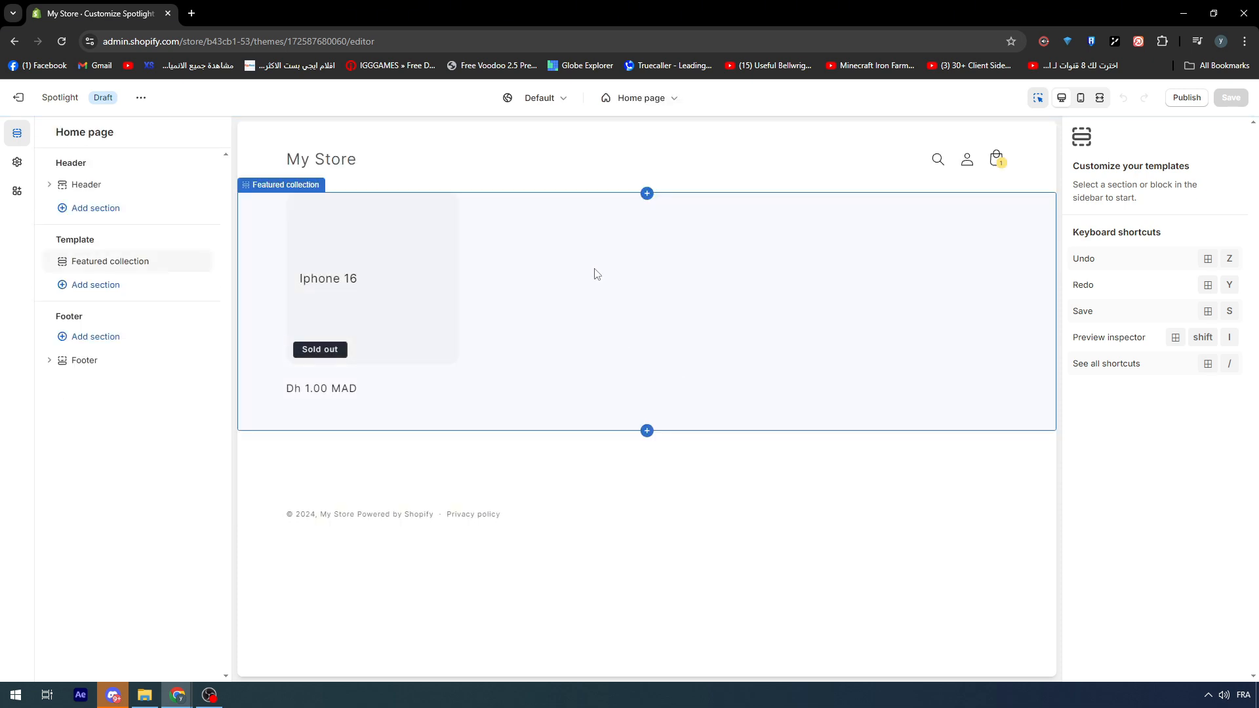
Step: Switch the Spotlight theme preview to the International market
click(660, 101)
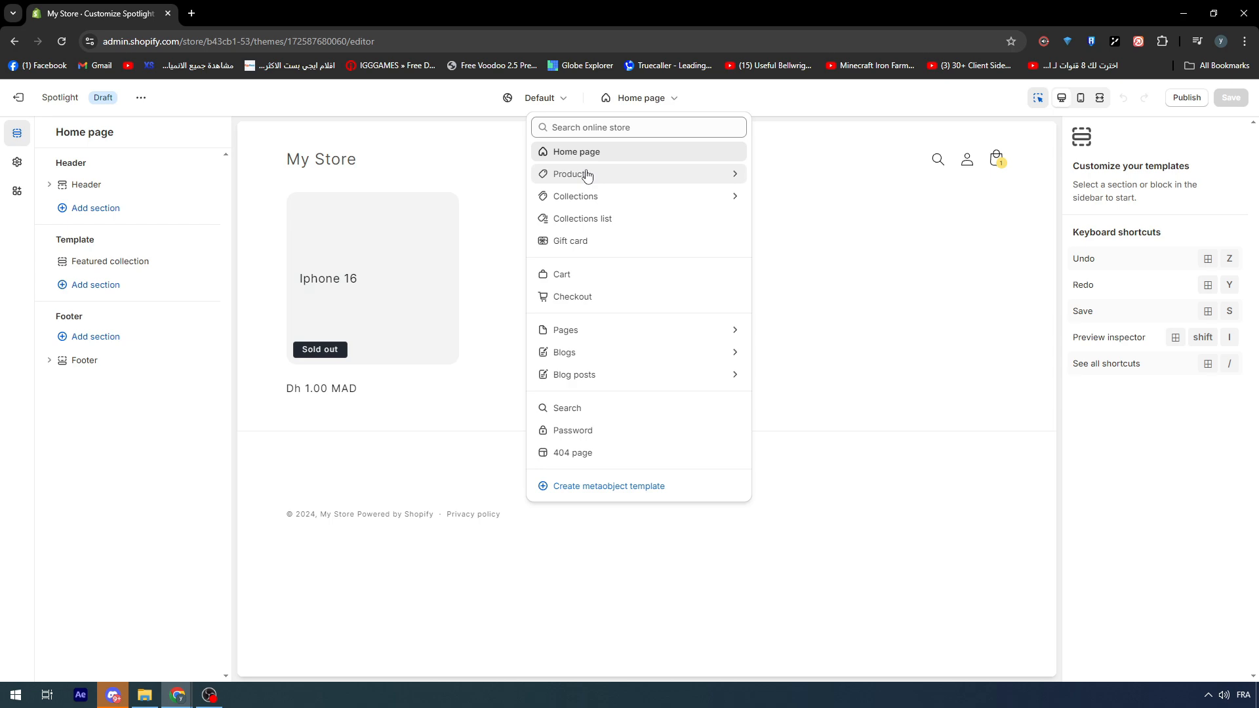
click(933, 315)
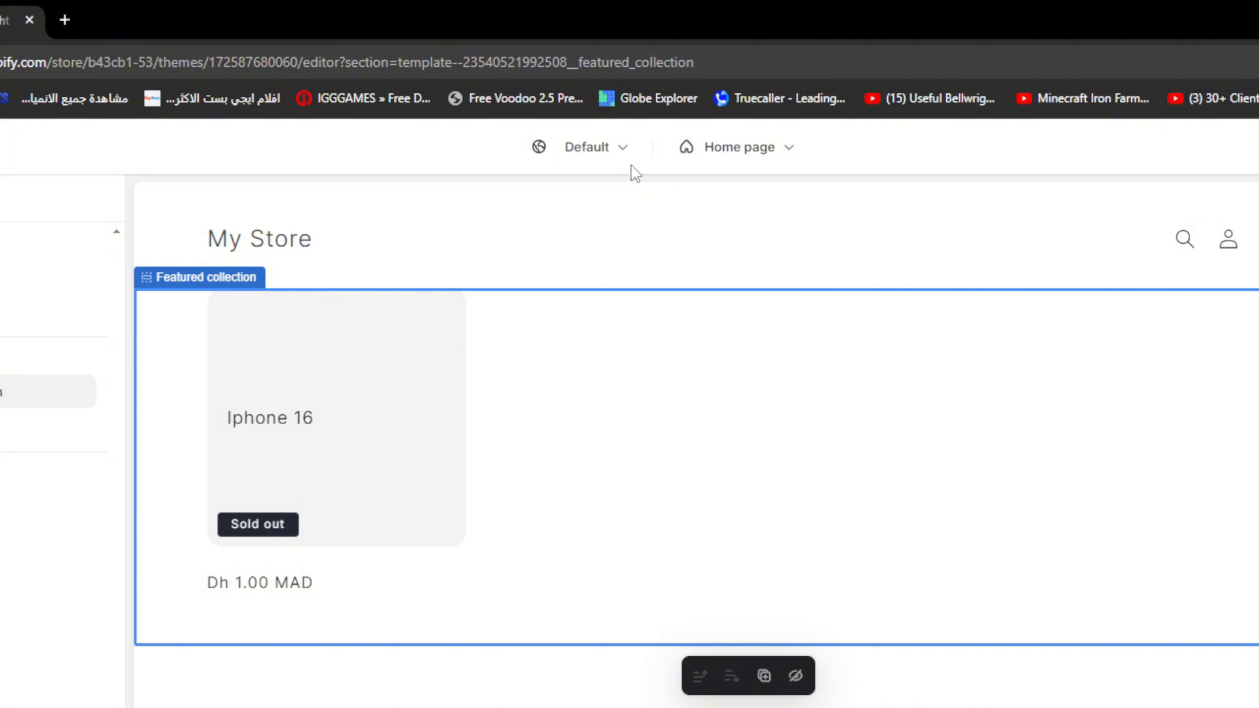
click(622, 148)
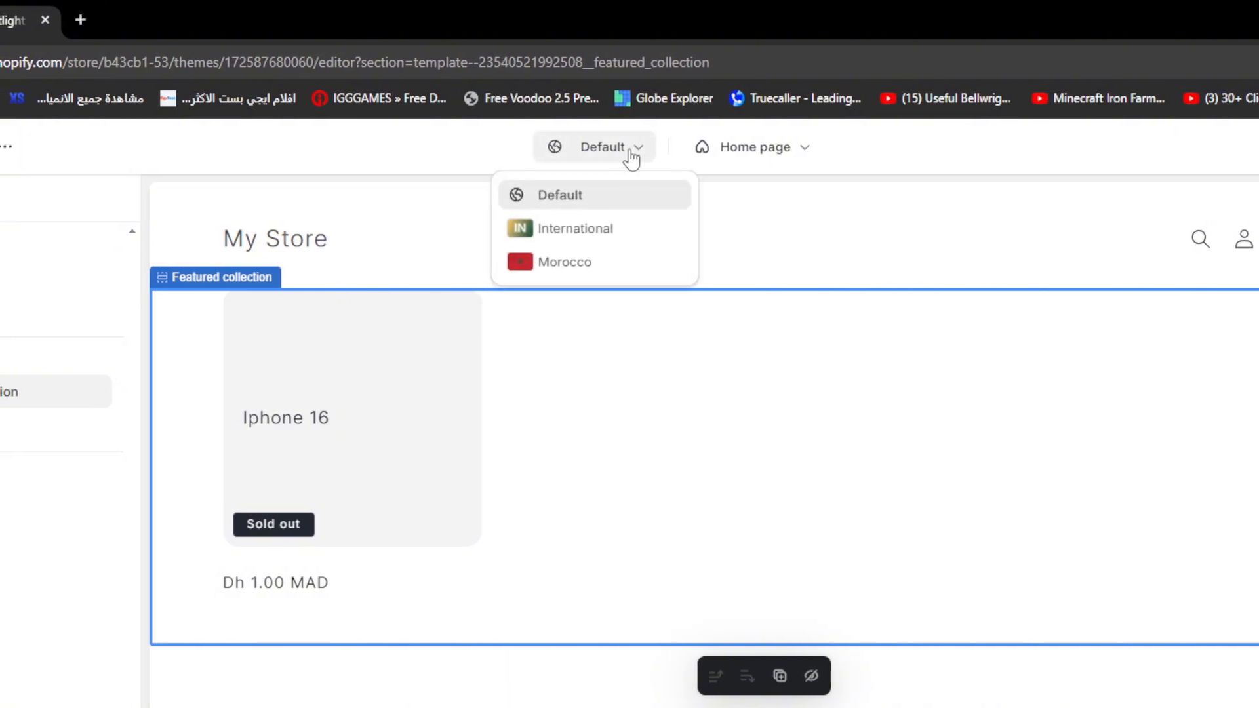
click(628, 235)
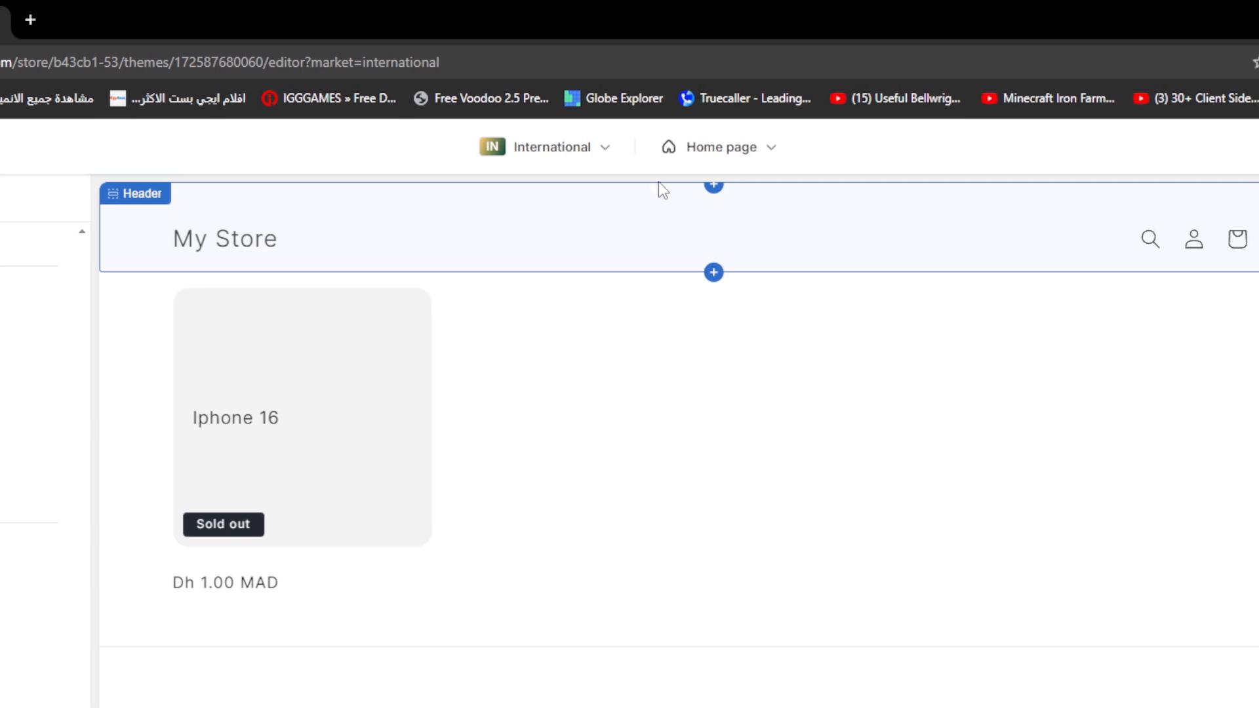
Step: Preview the default product template in the Spotlight theme and look over the product page
click(633, 164)
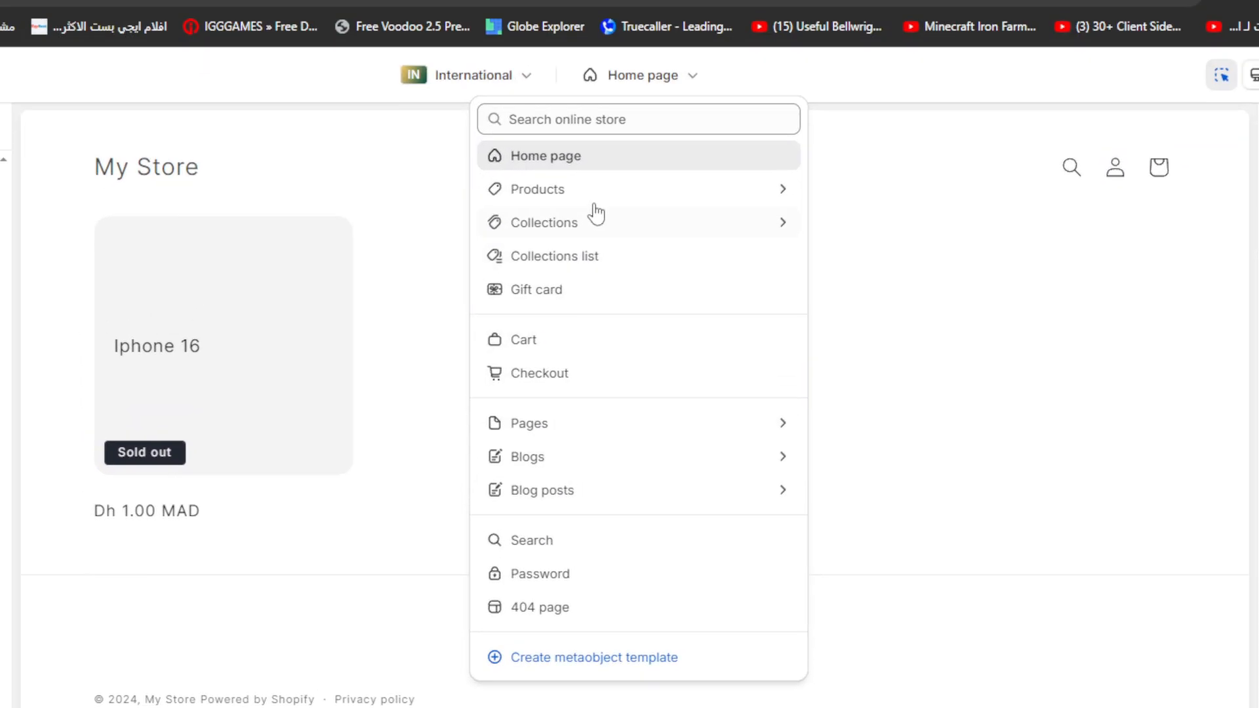
click(689, 153)
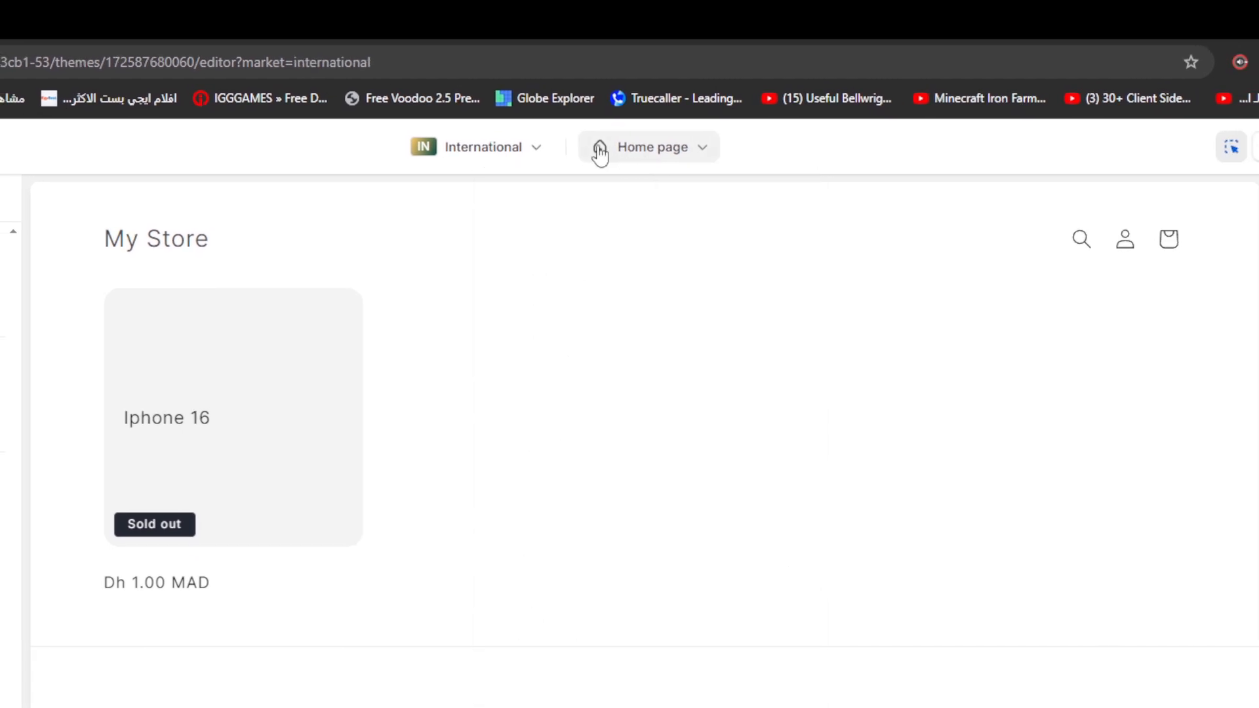
click(643, 149)
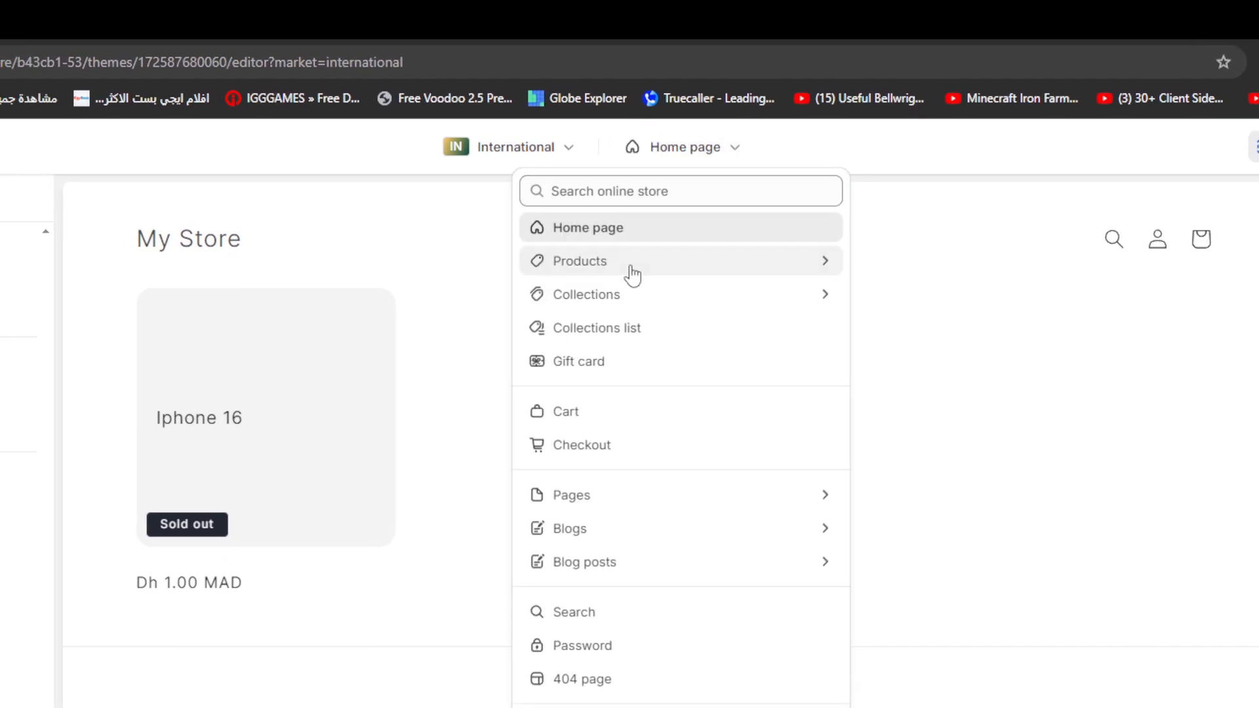
click(633, 276)
click(620, 298)
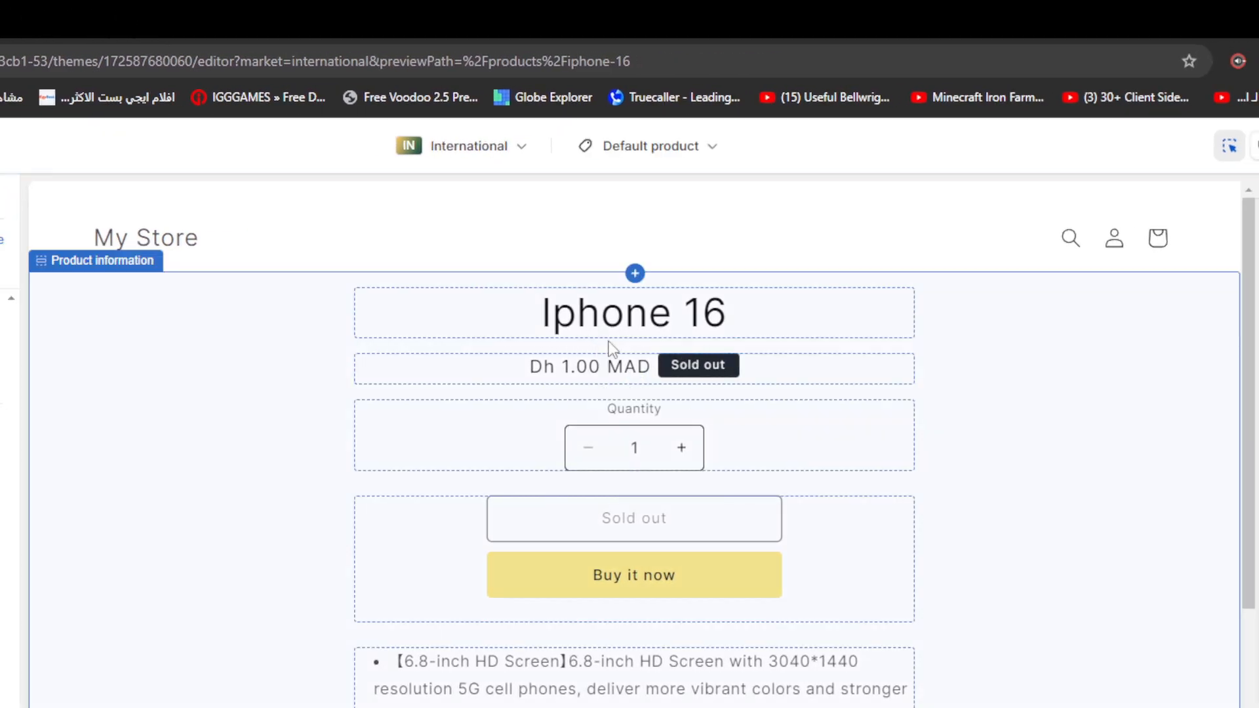
scroll(610, 347, down, 10)
scroll(615, 353, up, 10)
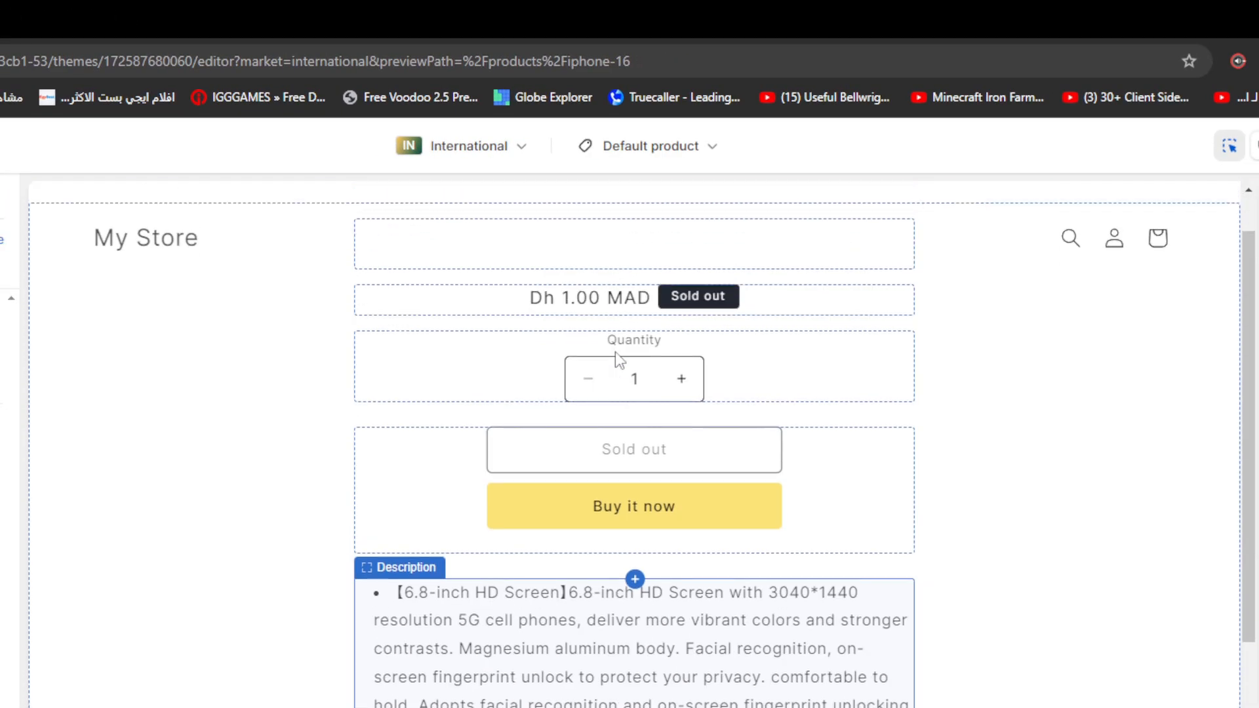
scroll(617, 328, up, 3)
Step: Preview the default collection template and check which templates are available for pages
click(675, 151)
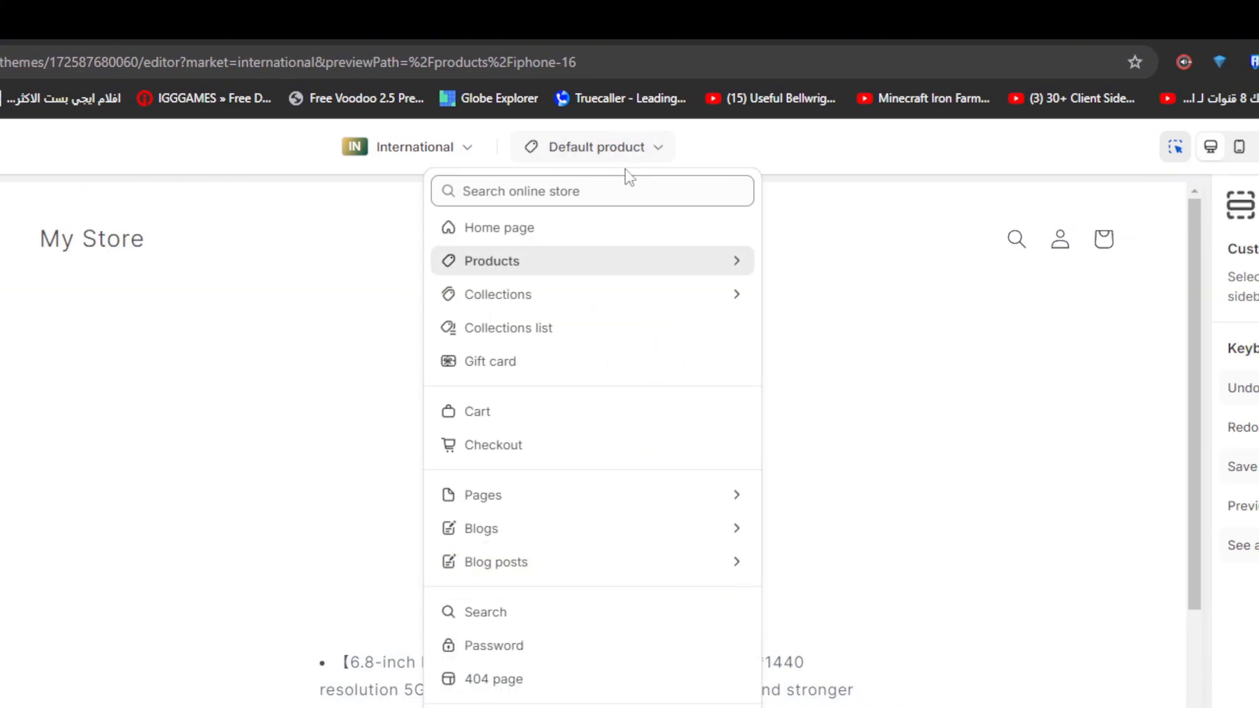
click(557, 296)
click(521, 283)
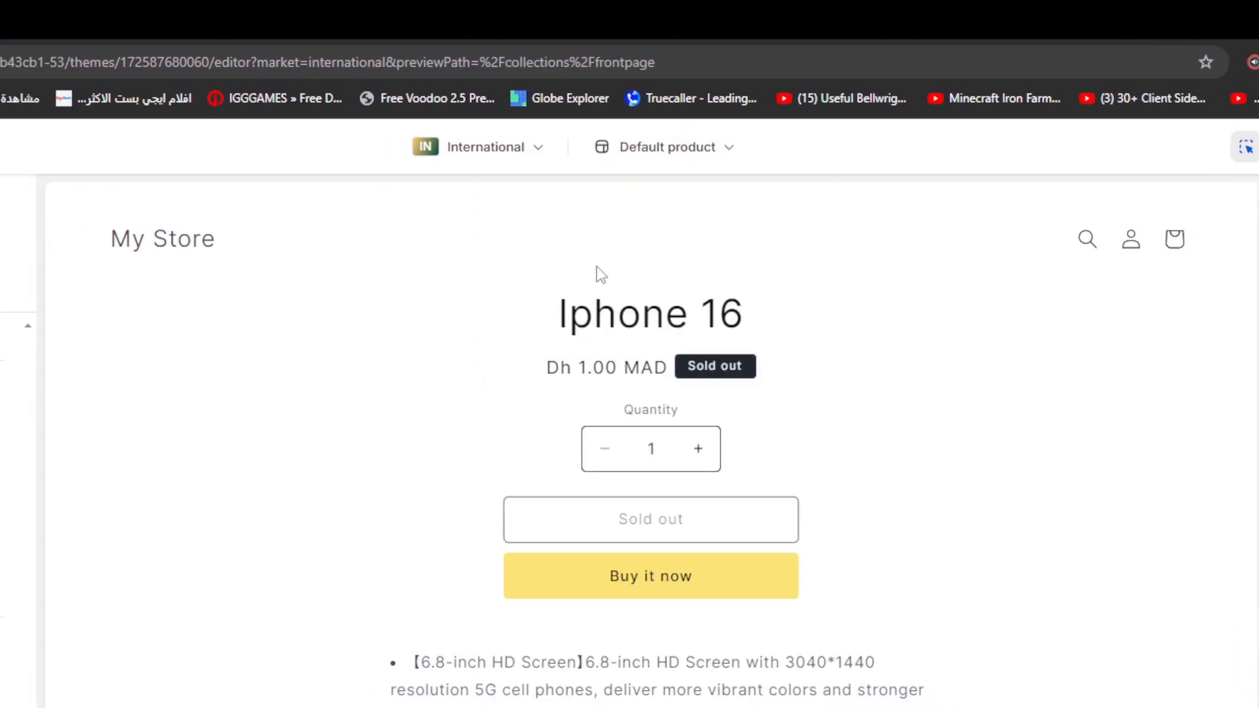
click(665, 147)
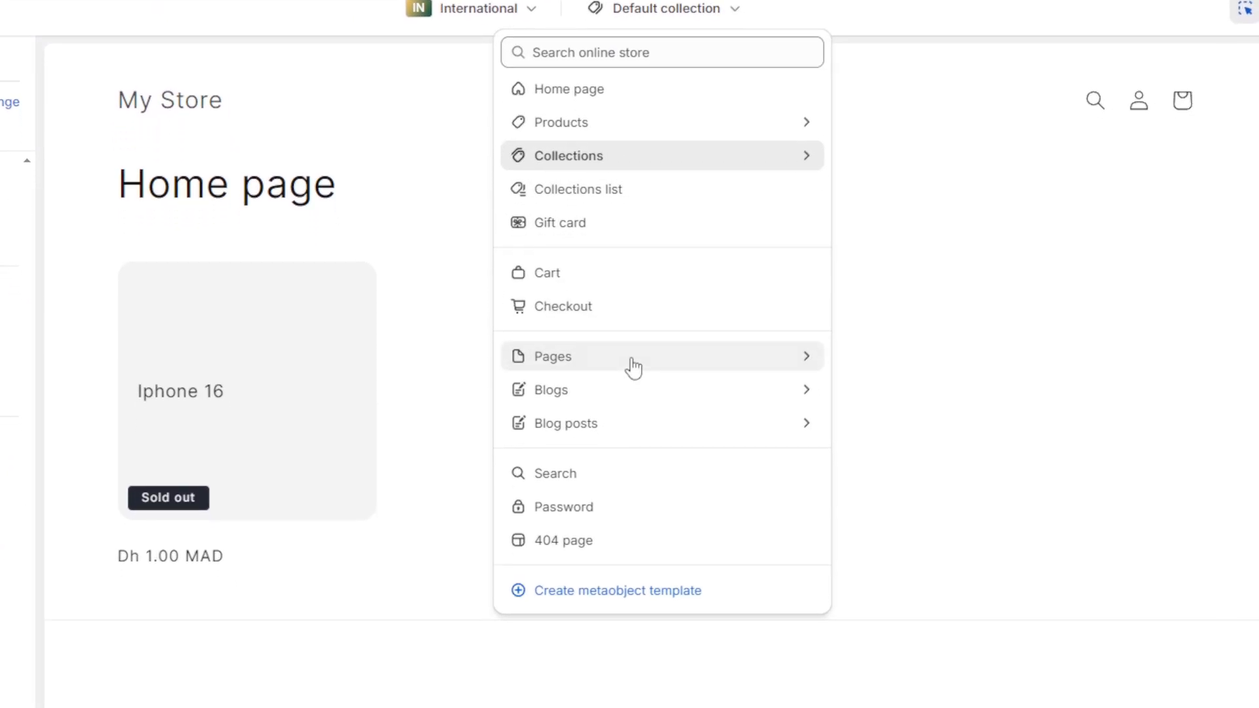
click(633, 368)
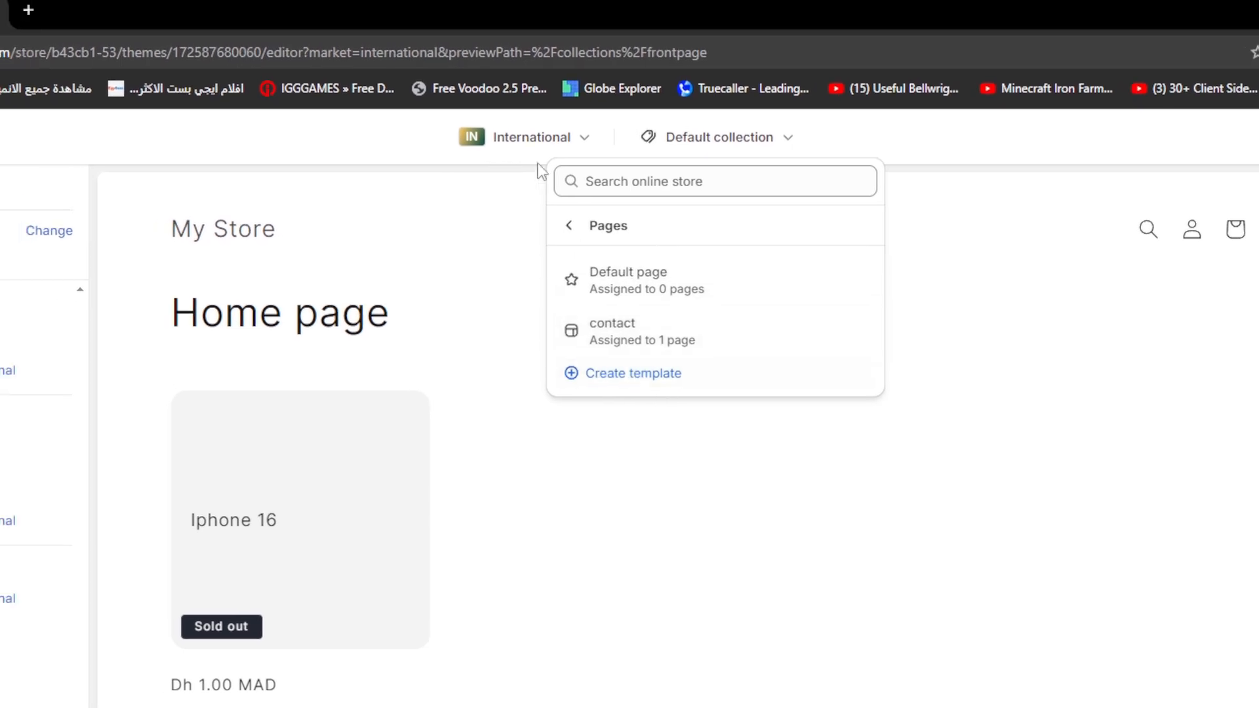
click(568, 227)
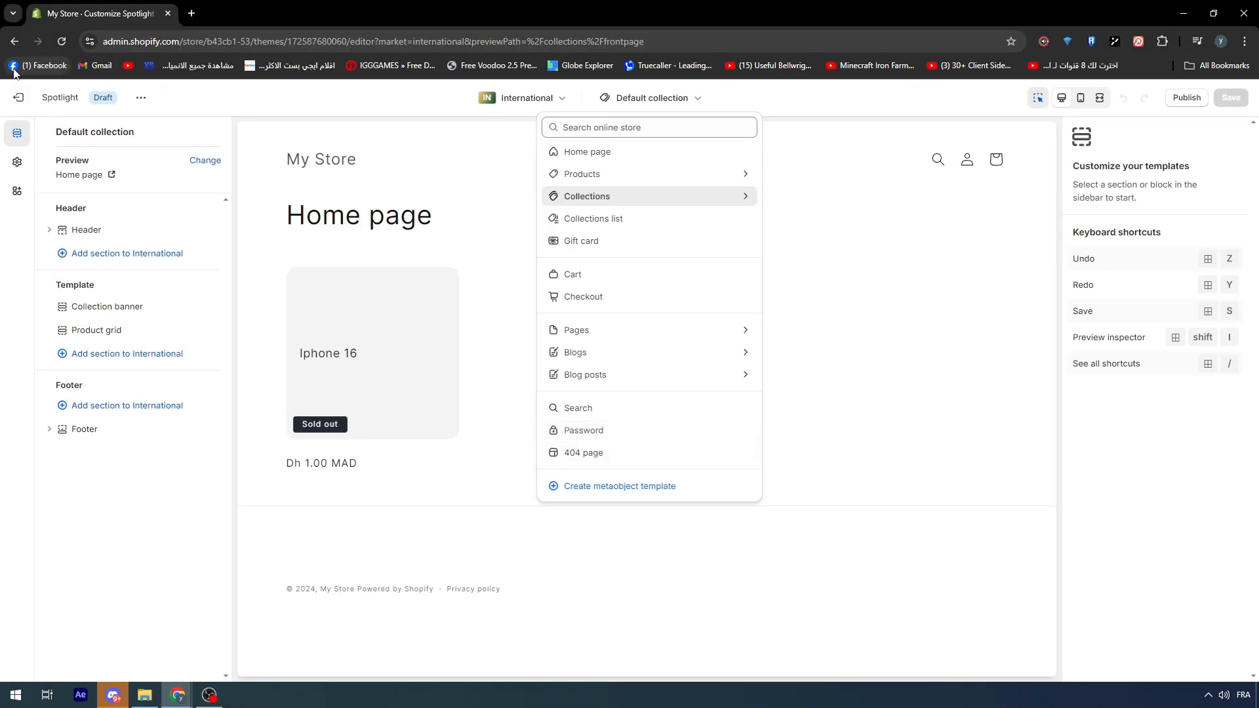
Step: Exit the Spotlight editor, open the current Dawn theme for customizing and look over its home page
click(18, 97)
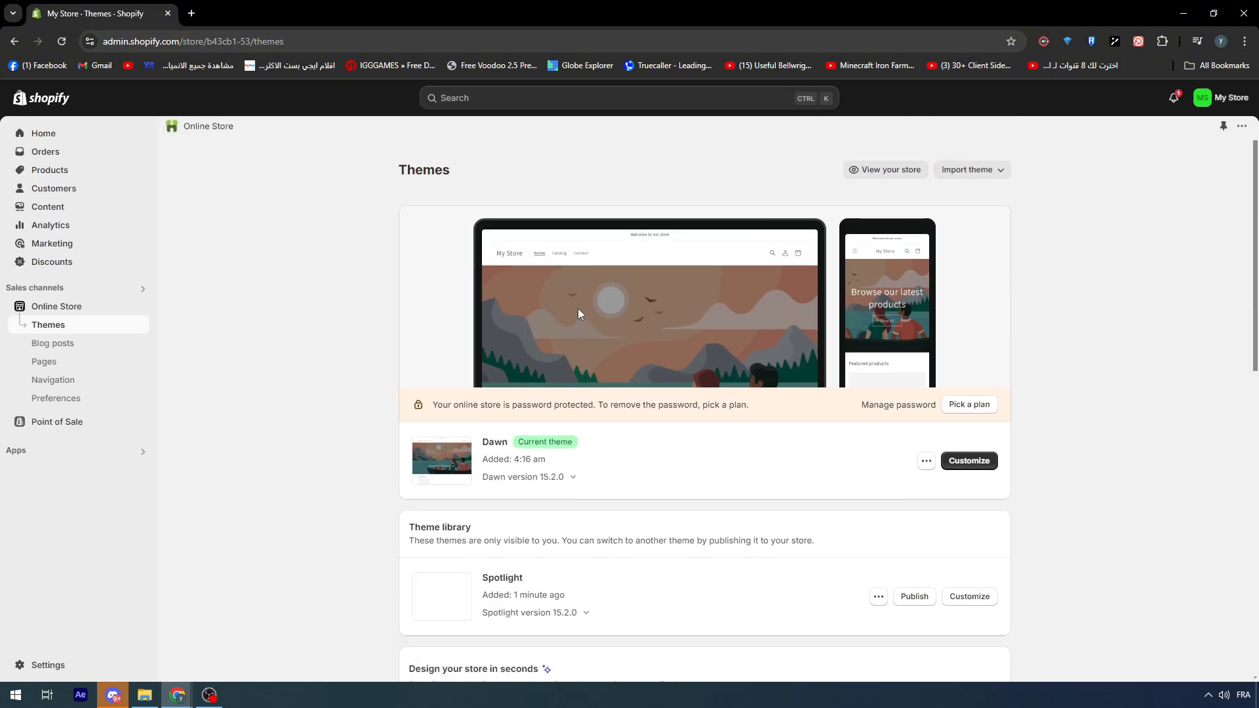
click(956, 472)
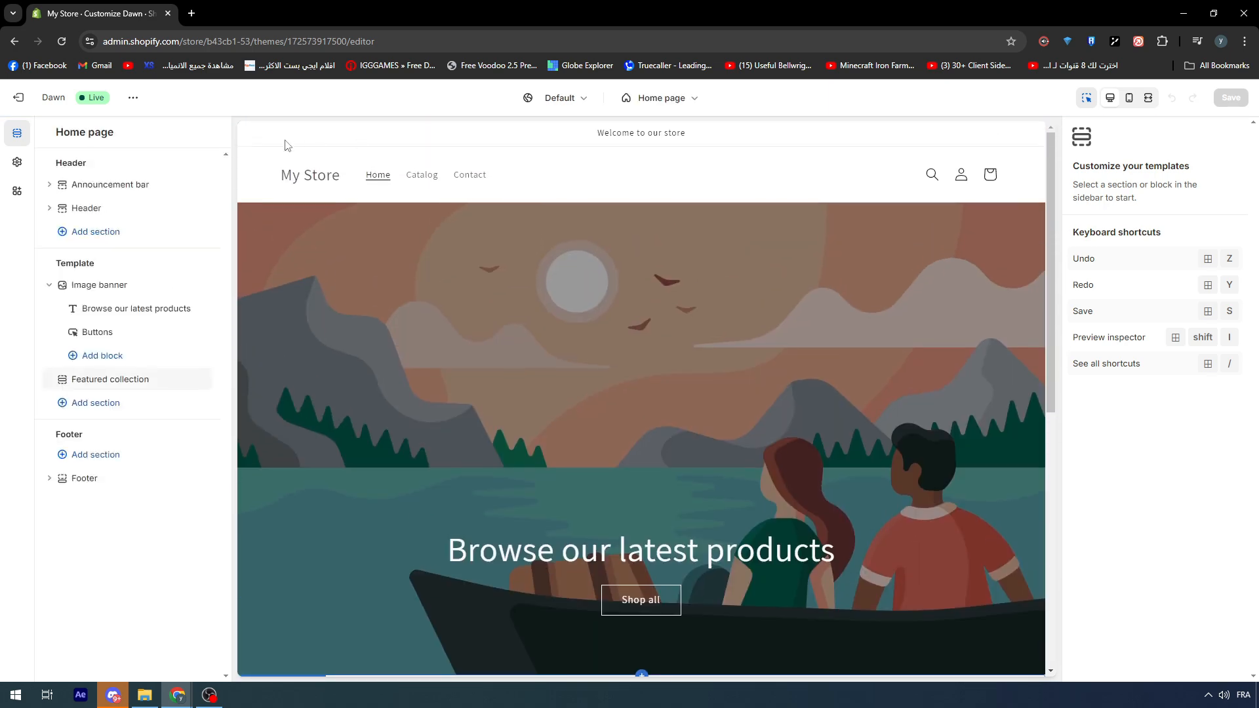
scroll(368, 270, down, 6)
scroll(666, 360, up, 4)
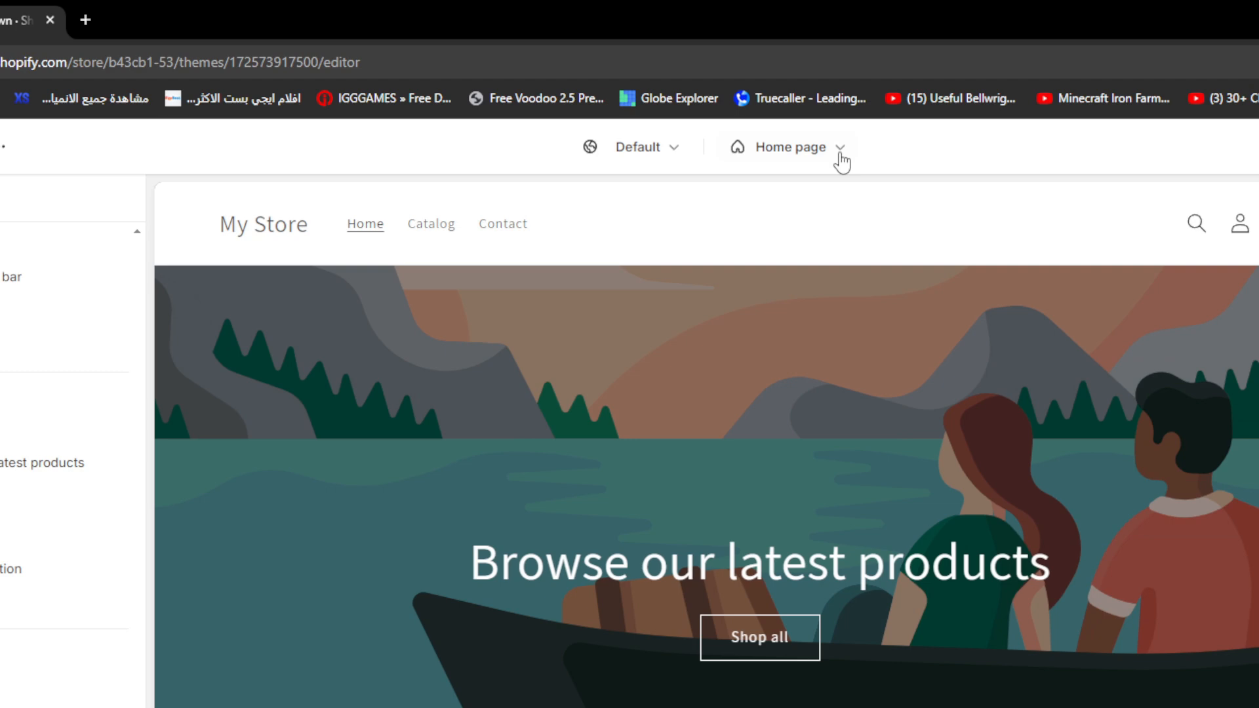
click(1035, 148)
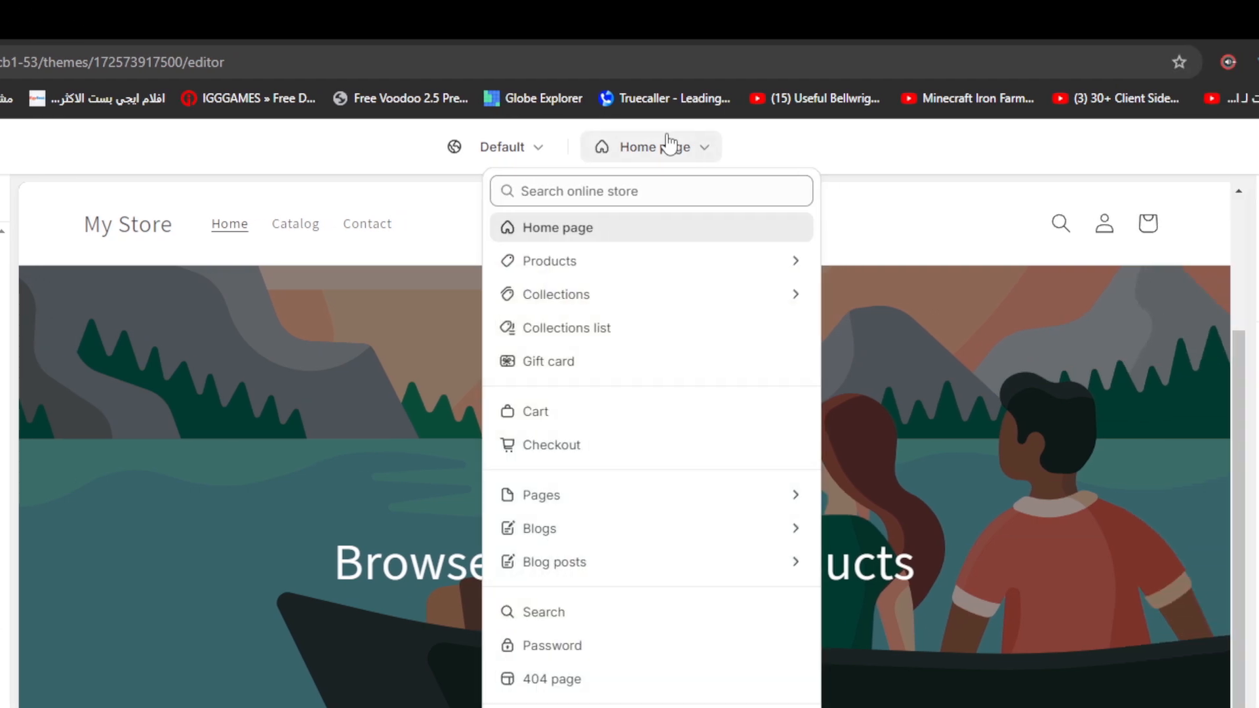
click(1006, 142)
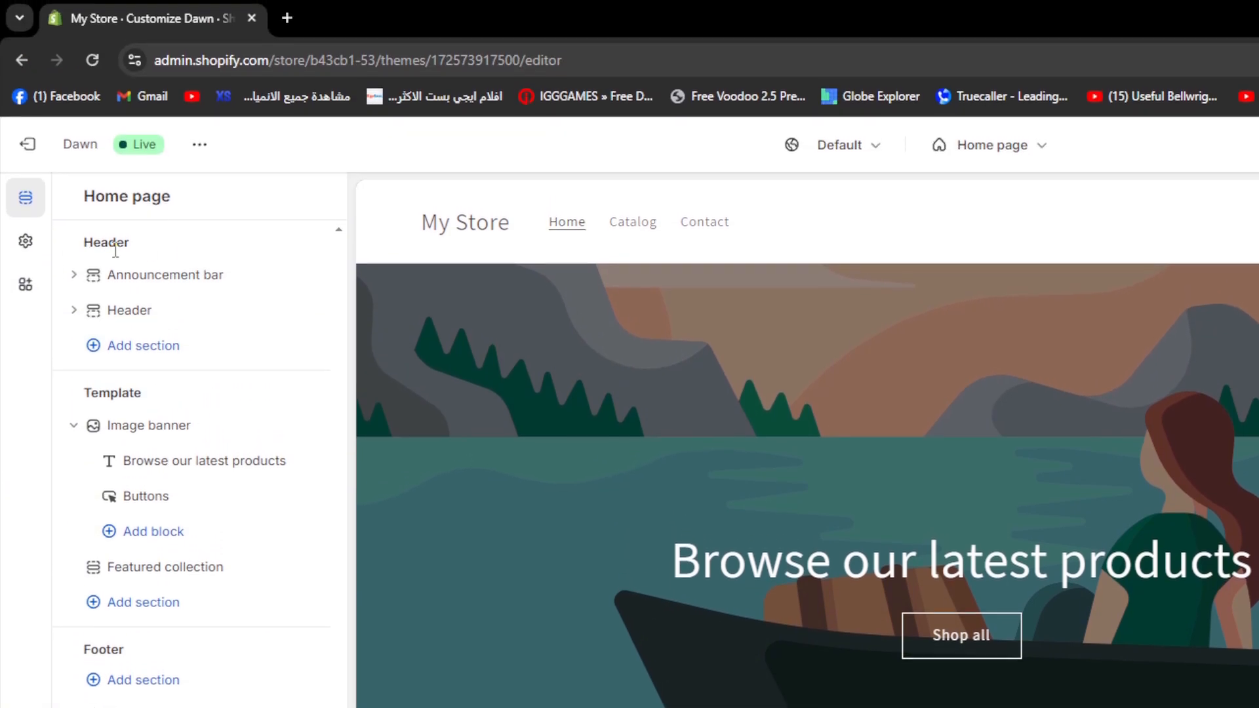
Step: Change the announcement bar's text to "40% DISCOUNT ON ALL YOUR PURCHASES"
click(74, 276)
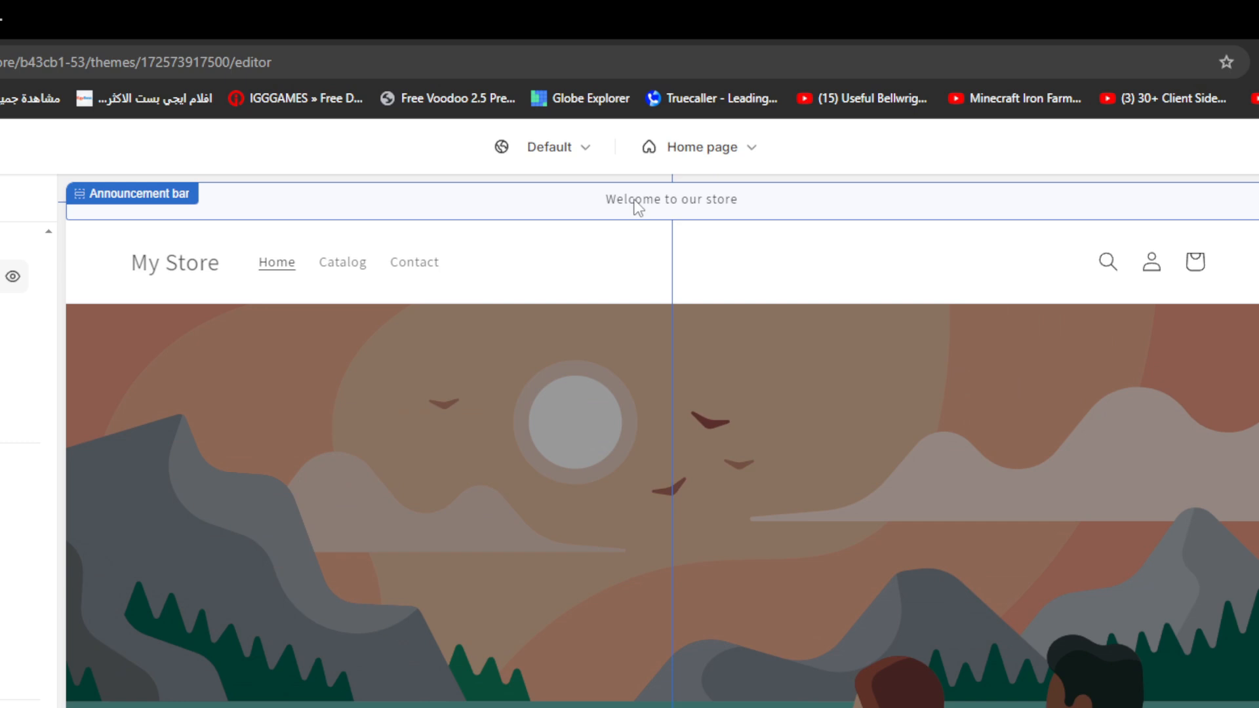
click(634, 202)
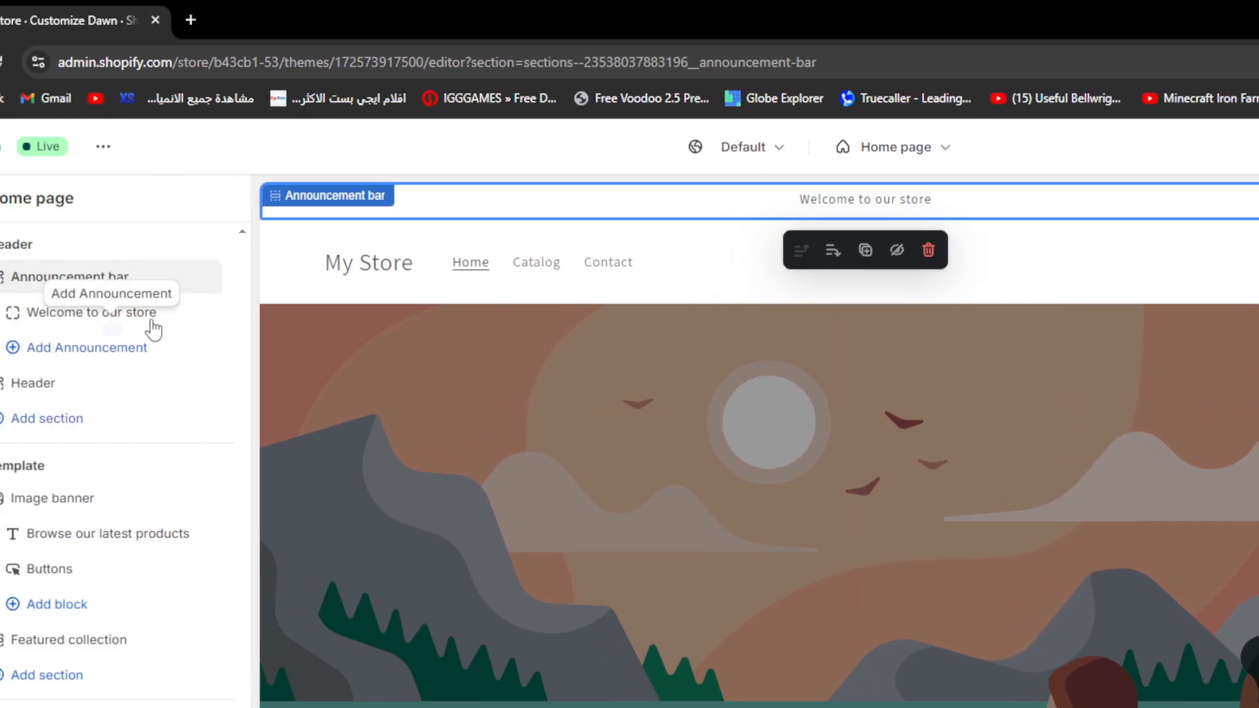
click(131, 316)
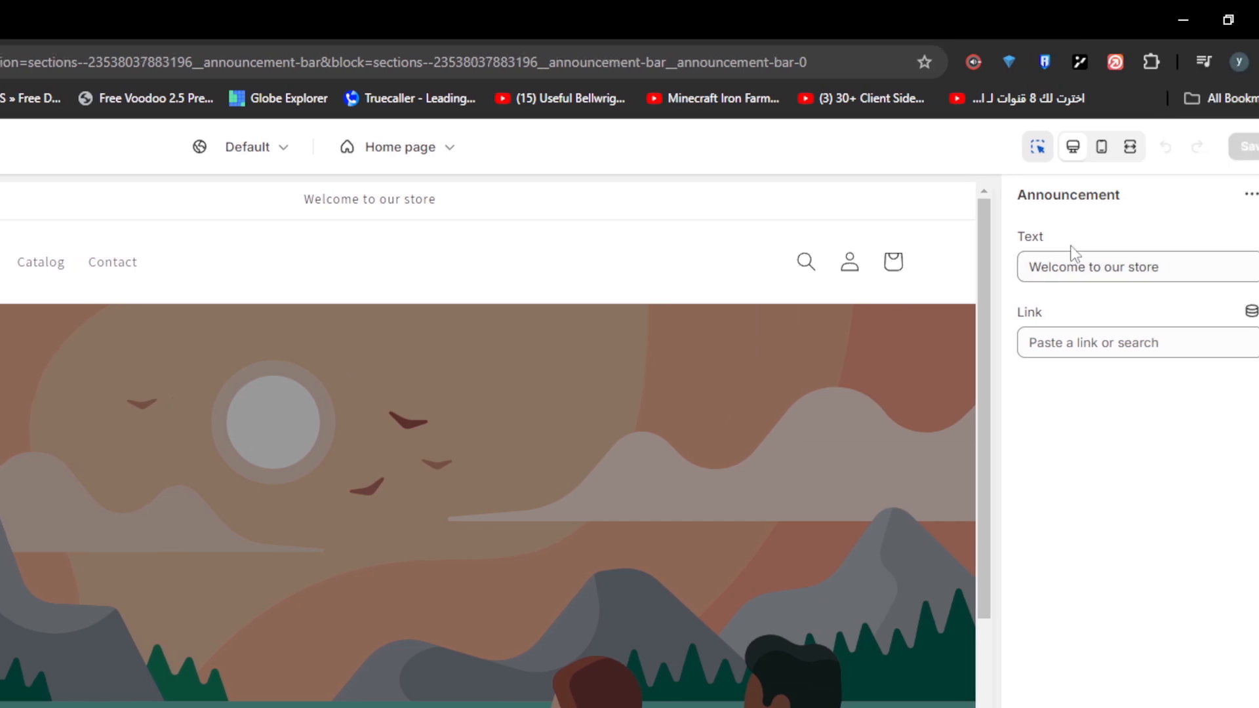
triple_click(1205, 263)
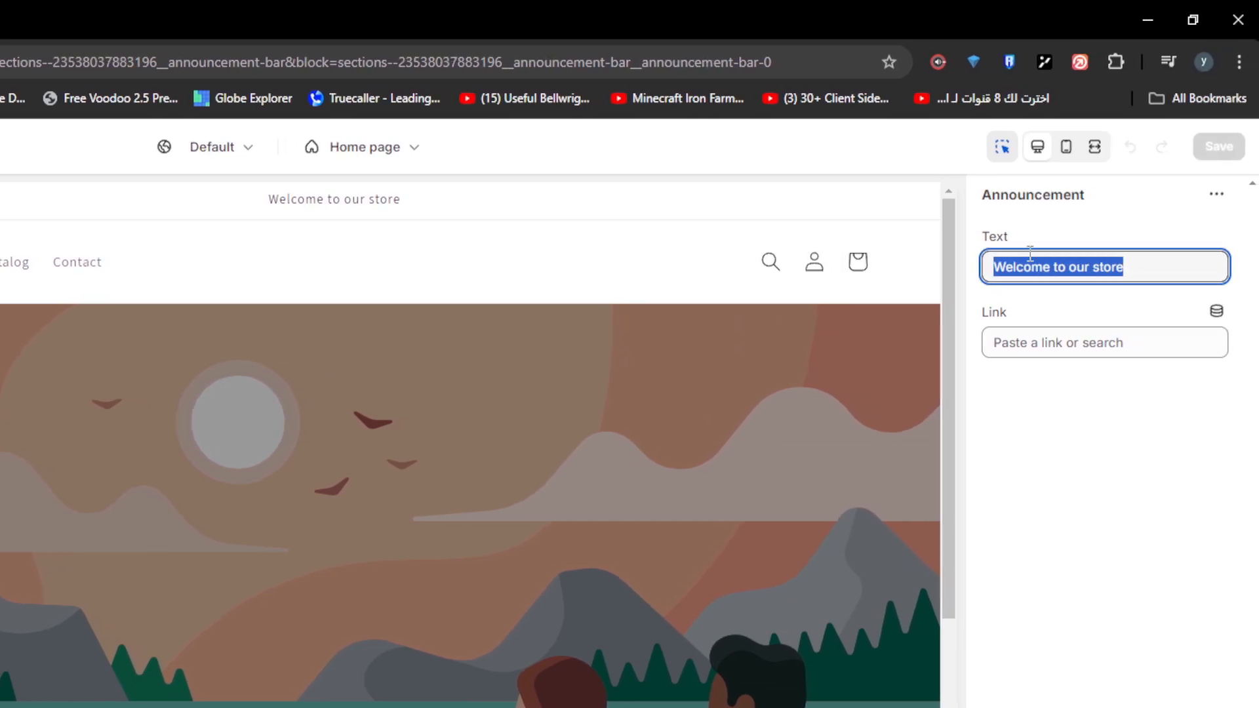
text(40% DISCO)
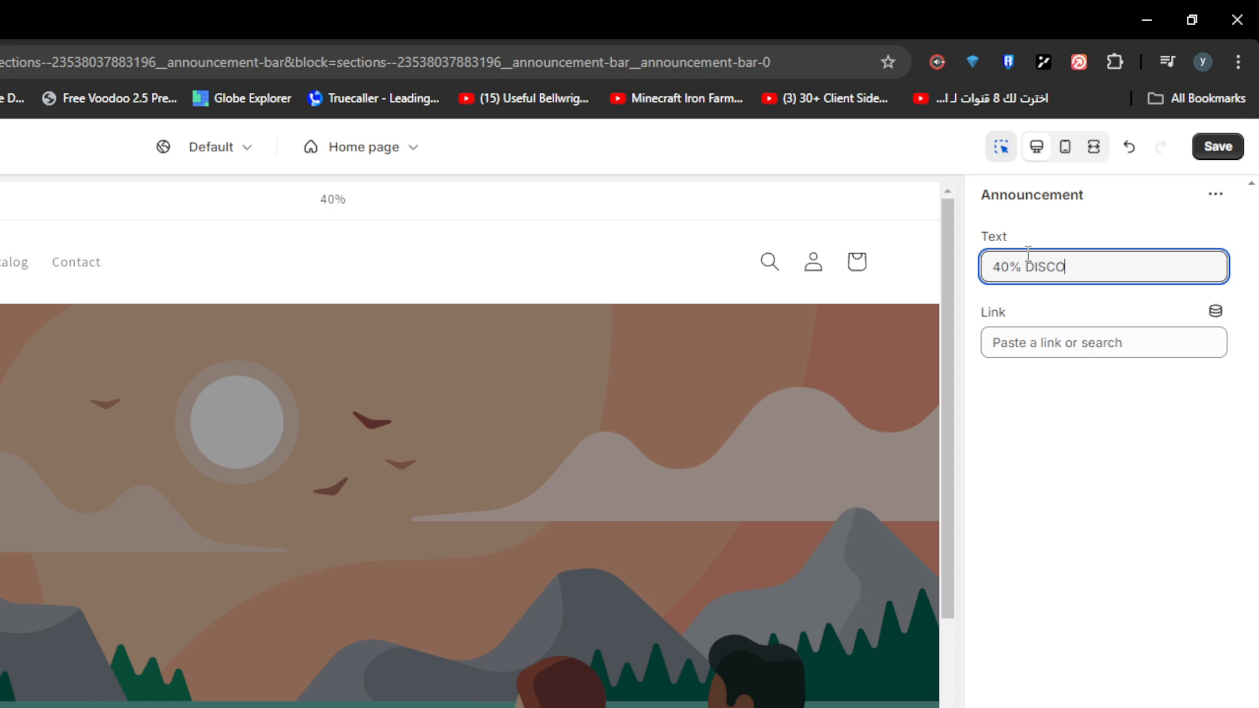
text(UNT ON ALL YOUR PURCHASES)
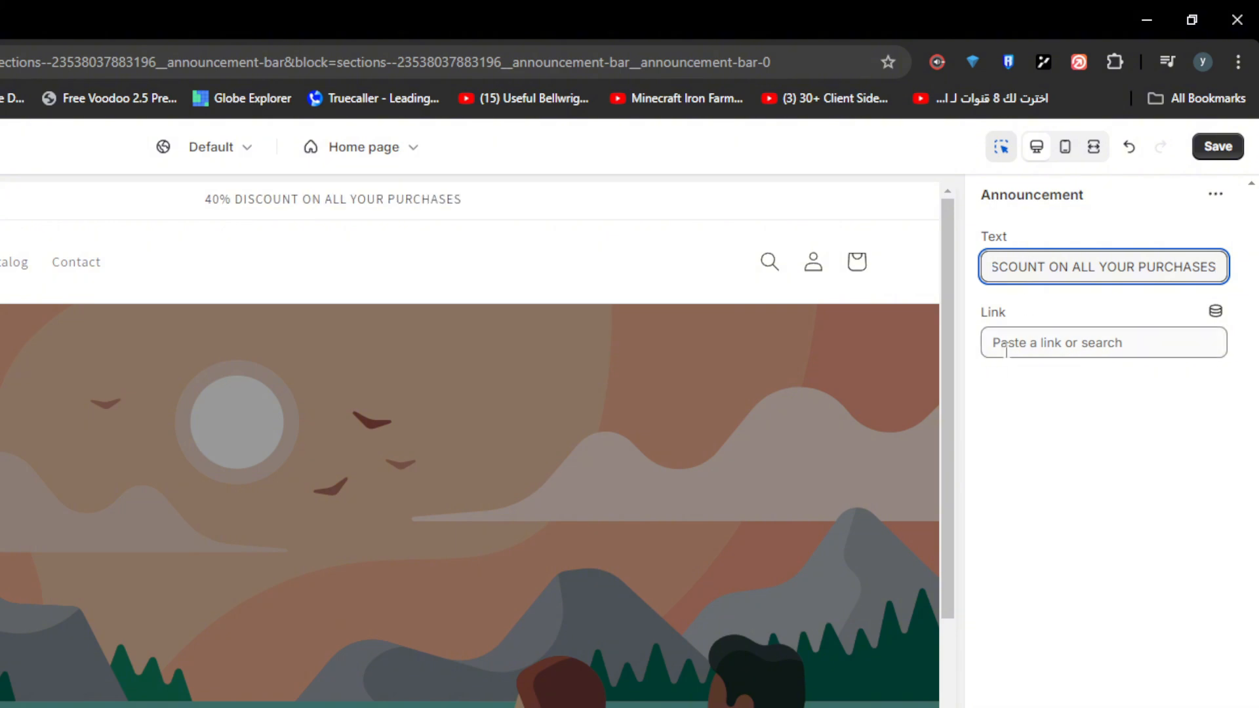
click(1023, 441)
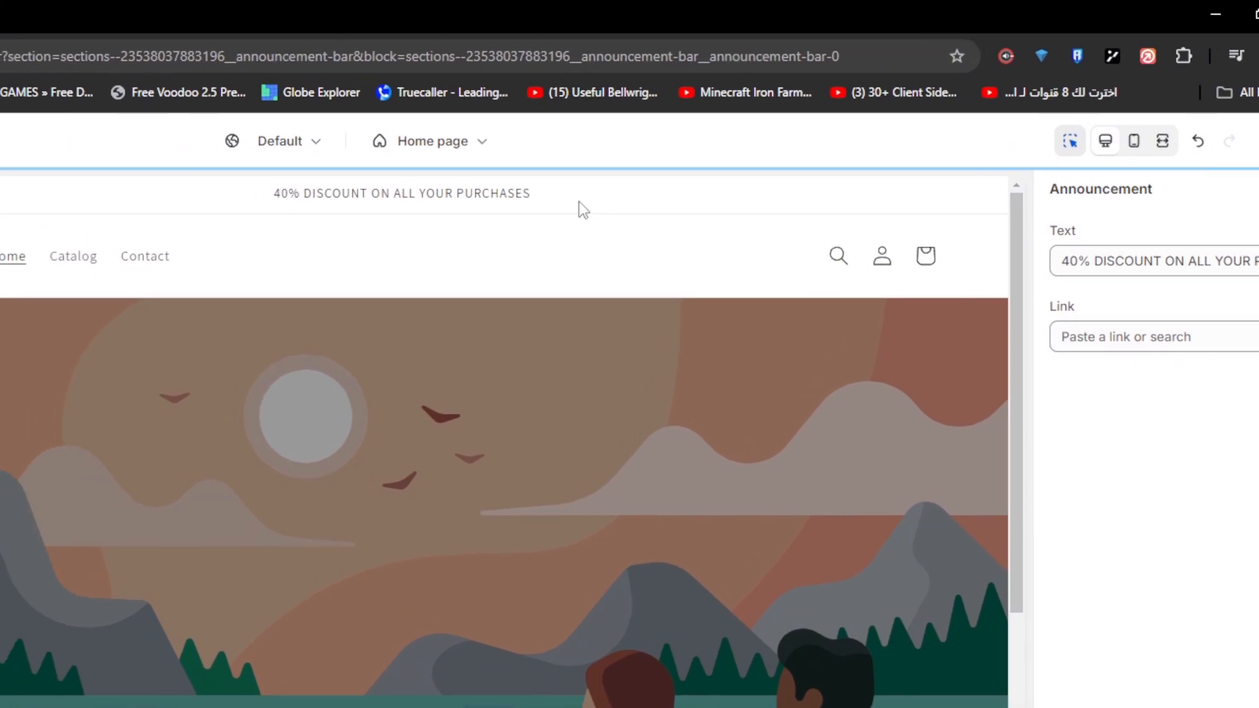
Step: Set the announcement bar's color scheme to Scheme 3
click(597, 210)
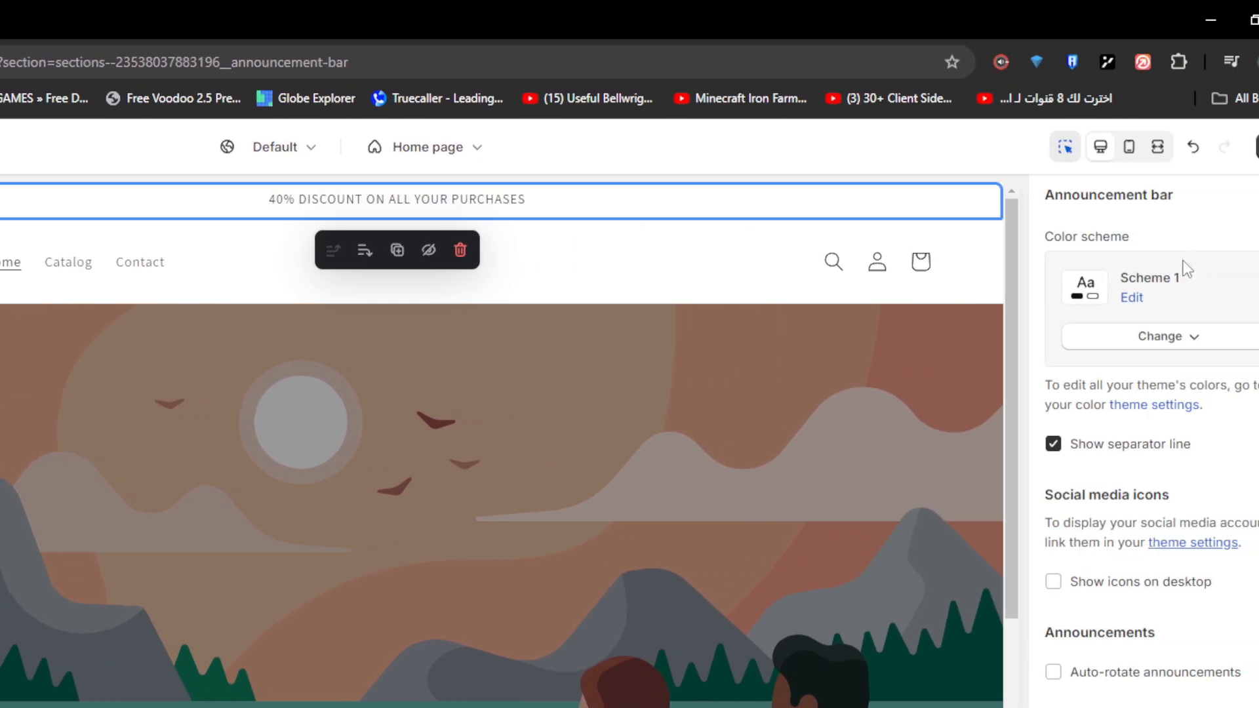
click(1094, 337)
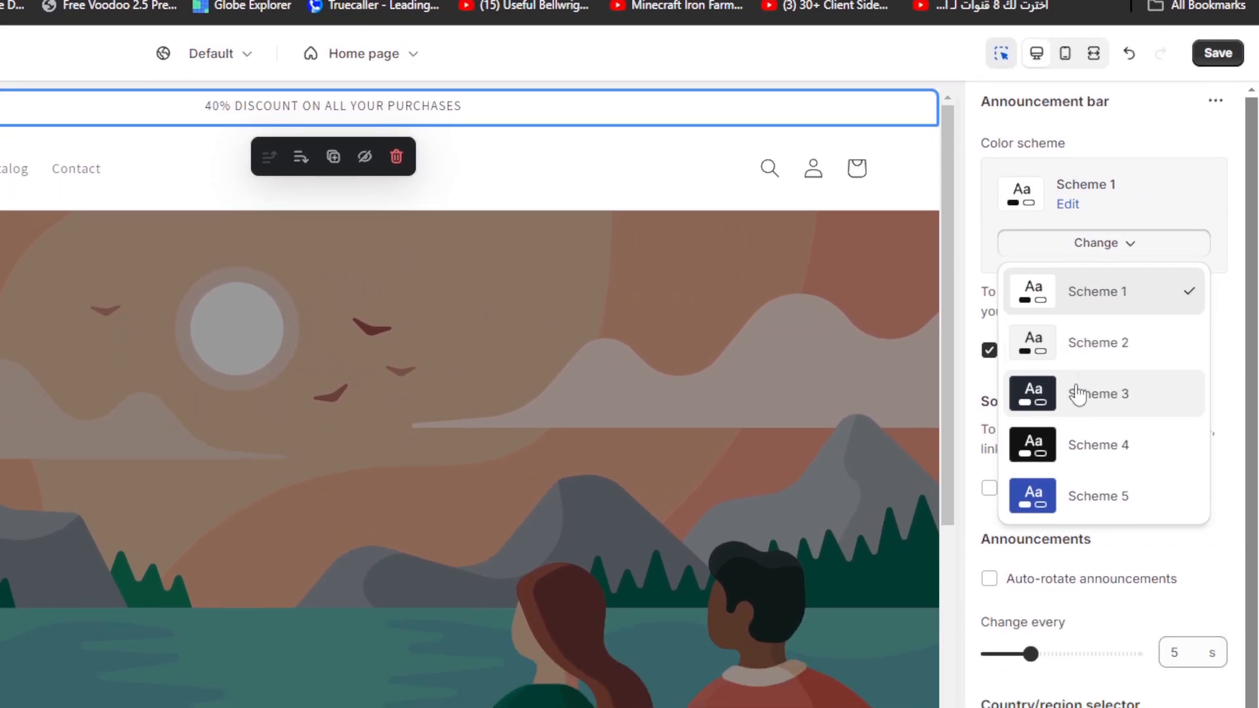
click(1085, 486)
scroll(1069, 267, down, 3)
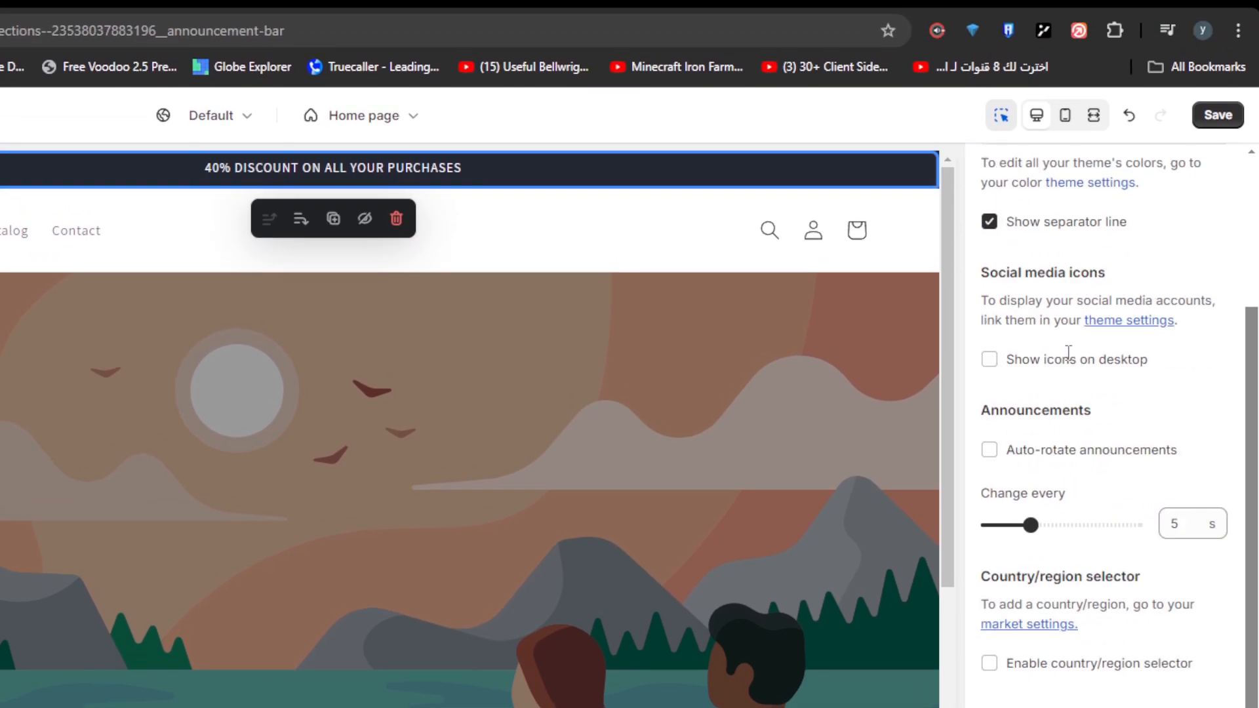
Step: Expand the Custom CSS area in the announcement bar's settings
scroll(1068, 267, up, 2)
scroll(1068, 354, down, 1)
click(1068, 688)
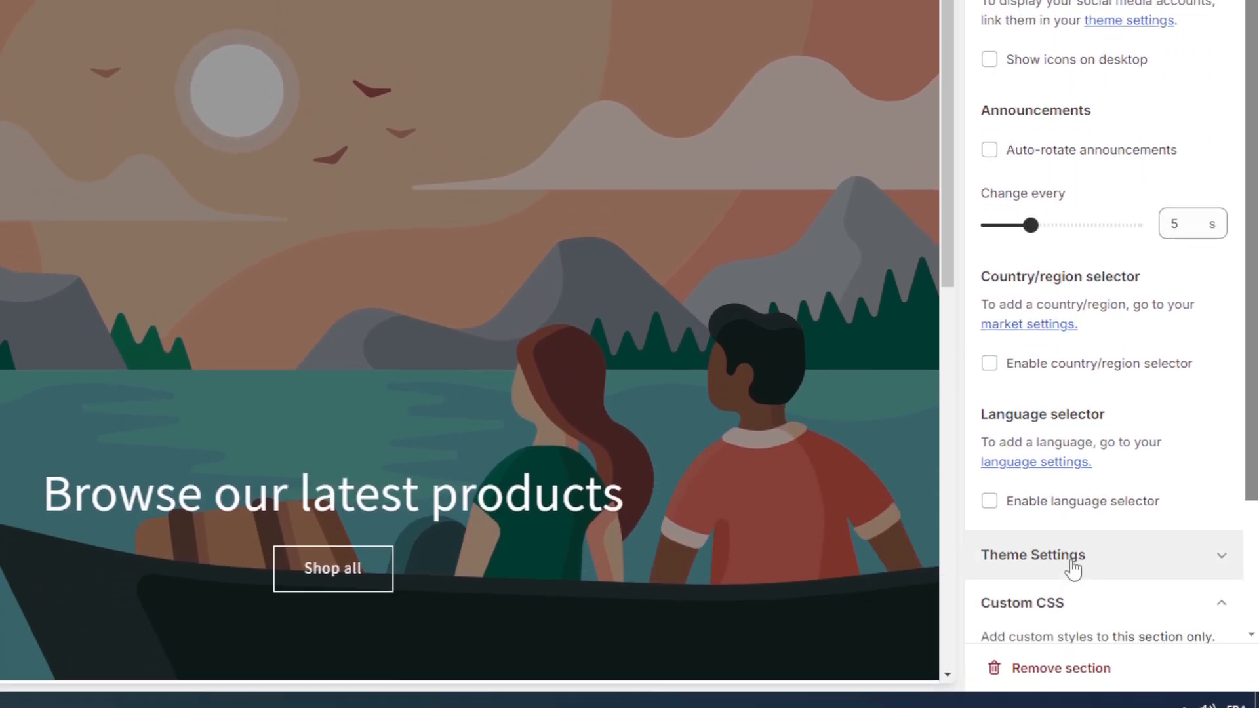
scroll(1076, 538, down, 3)
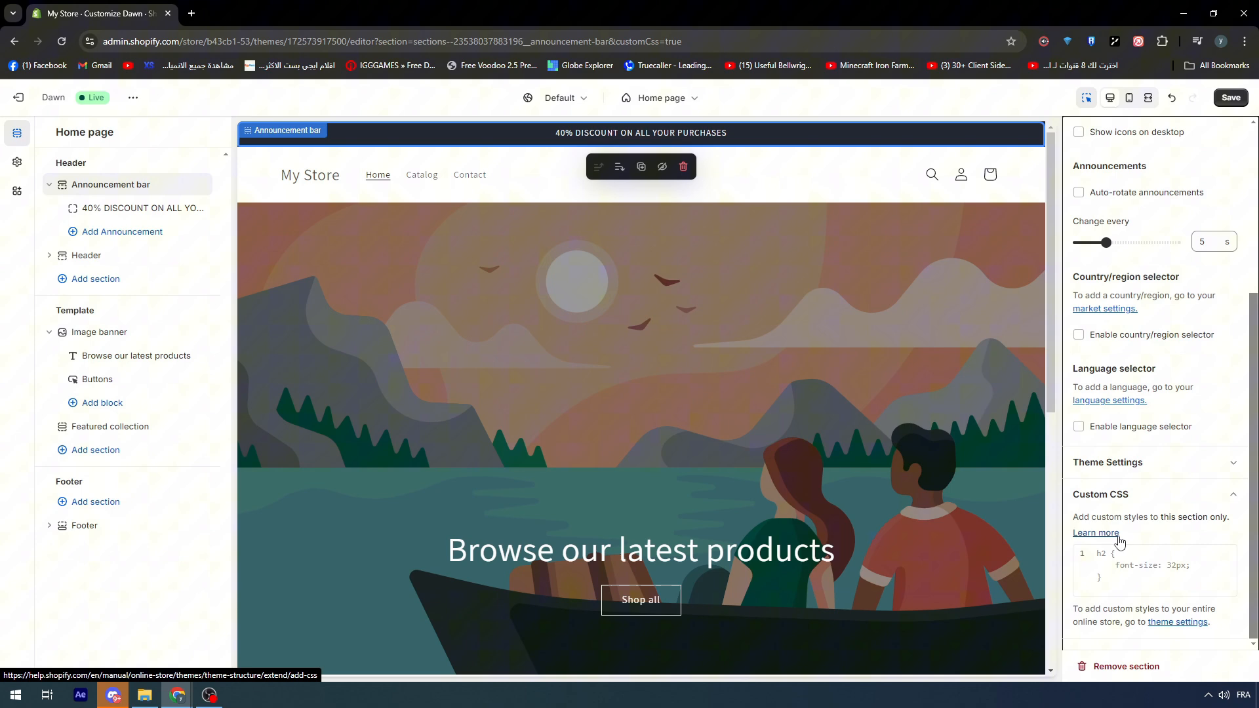
Step: Inspect the announcement bar in the browser's developer tools and set its text color to rgb(223 30 30)
key(F12)
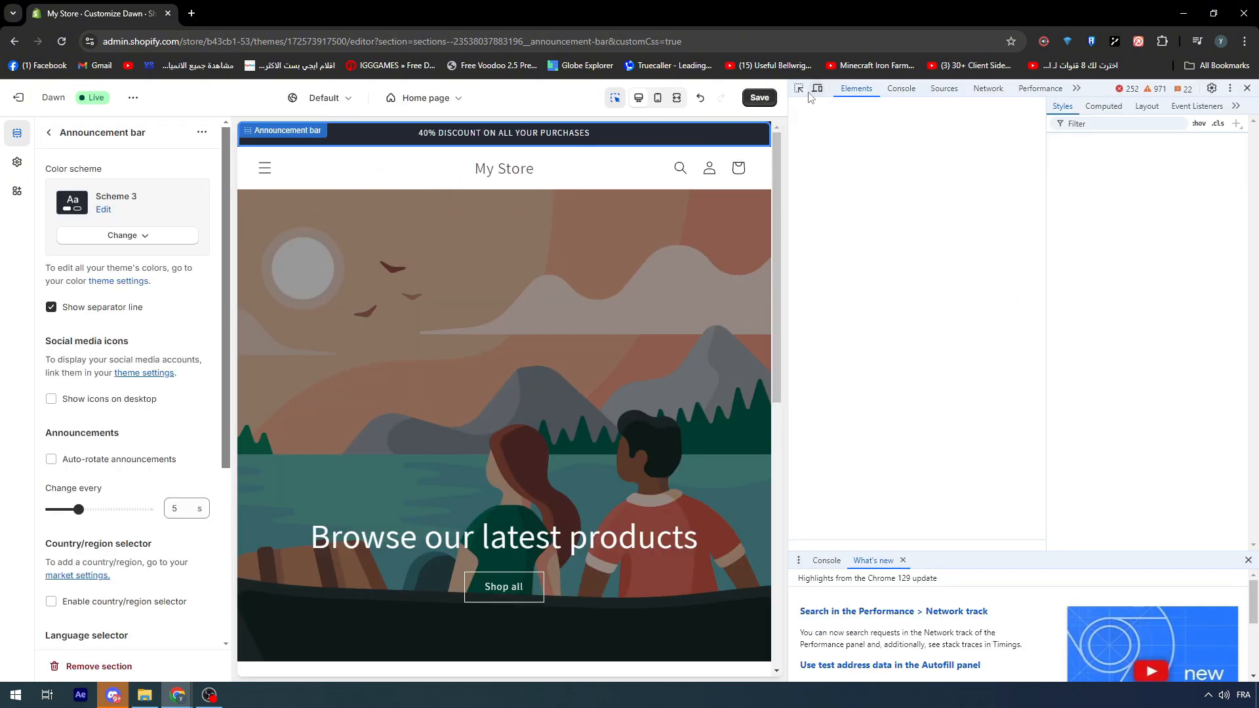
click(680, 135)
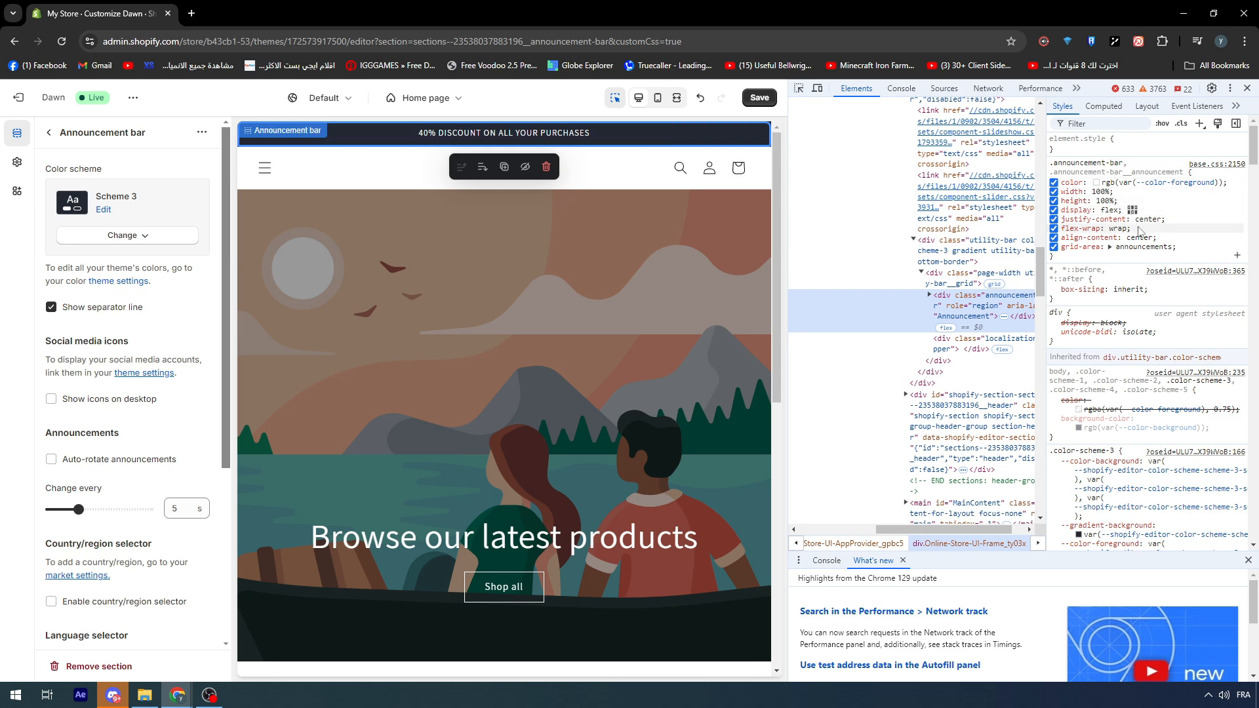
scroll(1135, 315, down, 5)
scroll(1135, 338, up, 5)
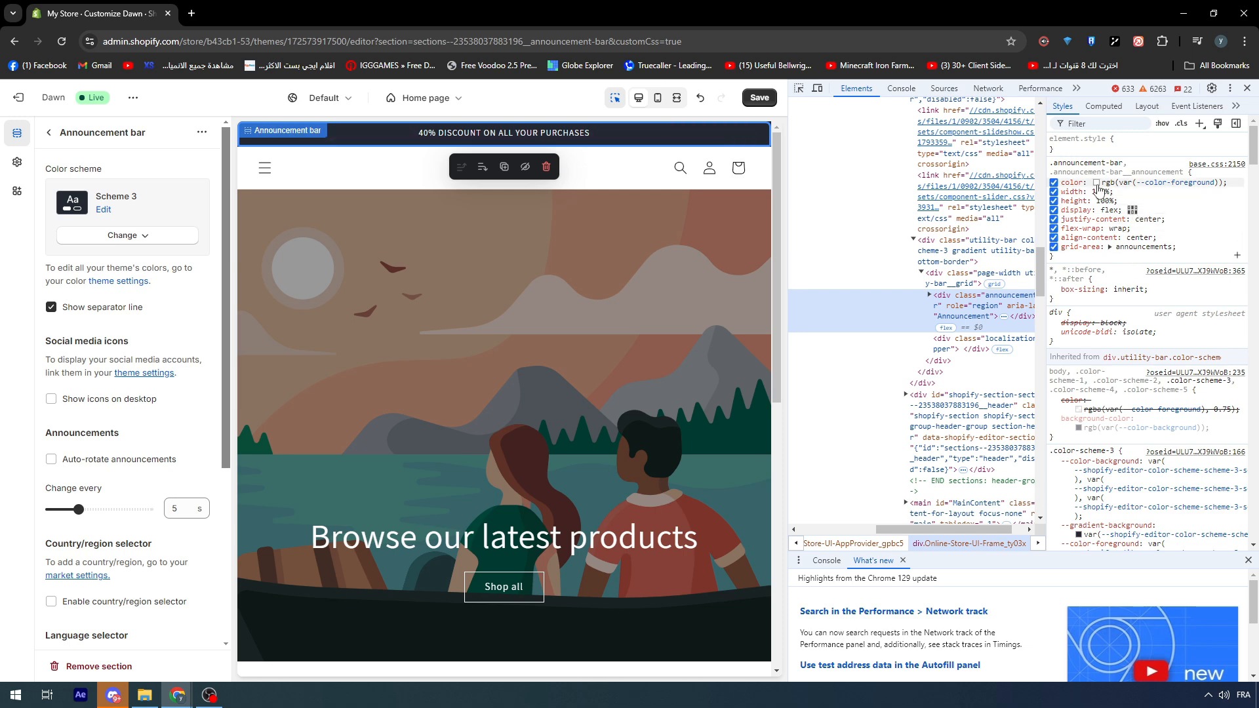
click(1096, 182)
click(1130, 239)
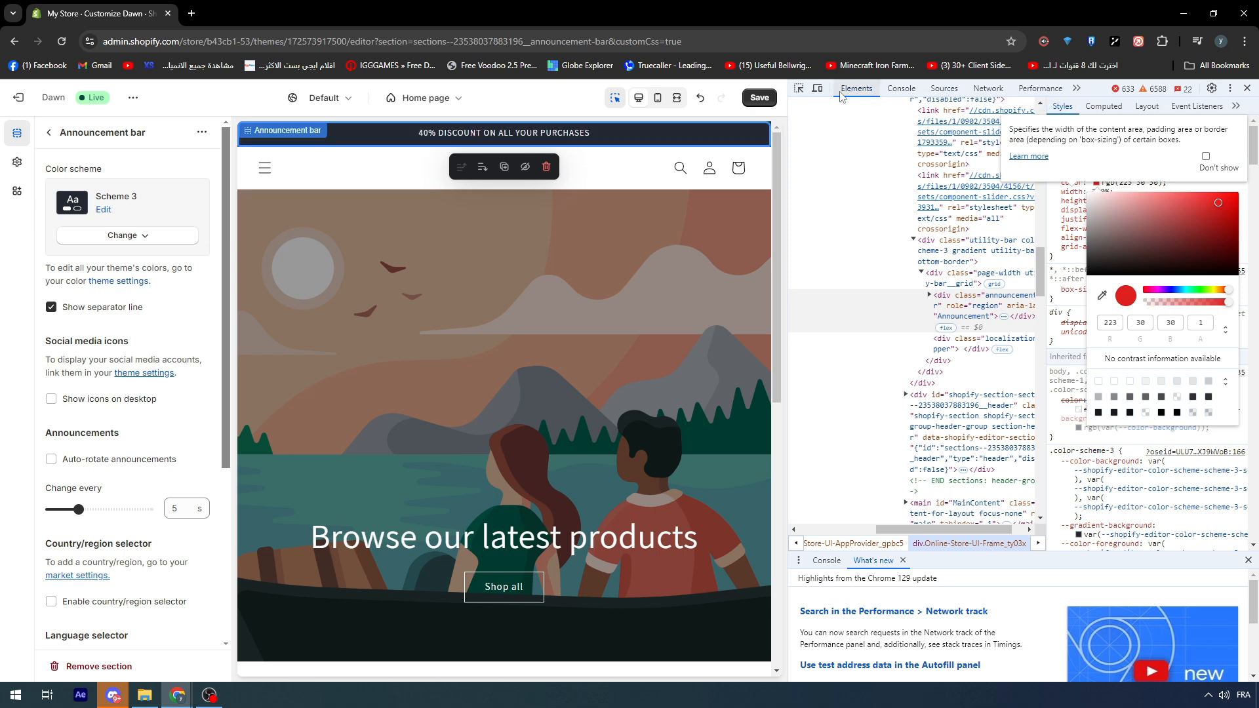
Step: Inspect the announcement bar's utility-bar__grid container and set its padding-right to 3.7rem
click(799, 88)
click(761, 143)
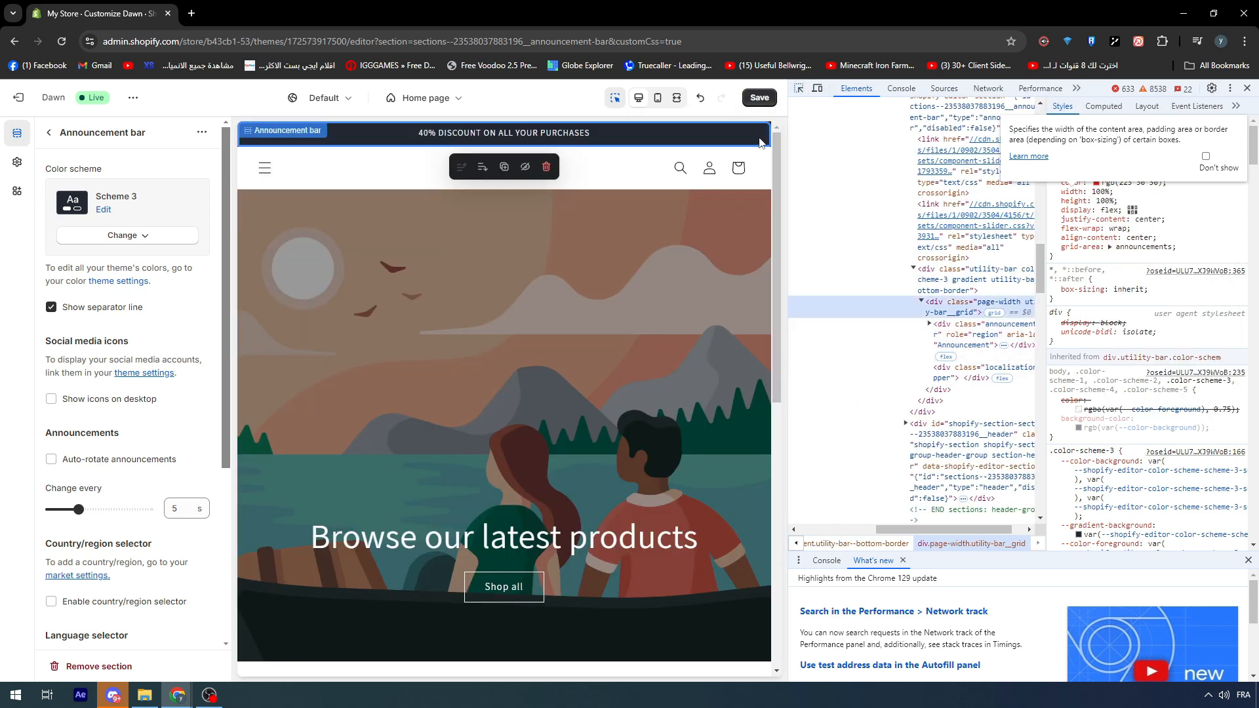
scroll(1184, 230, down, 4)
scroll(1184, 227, up, 4)
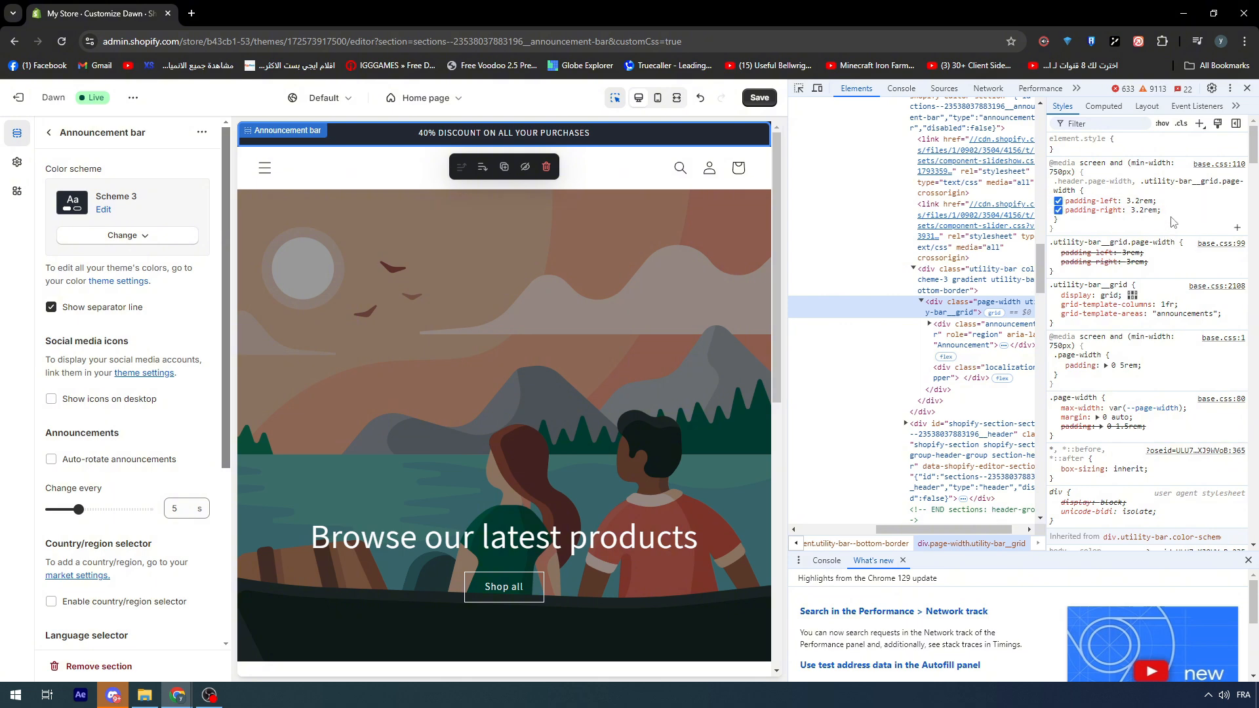
click(1154, 210)
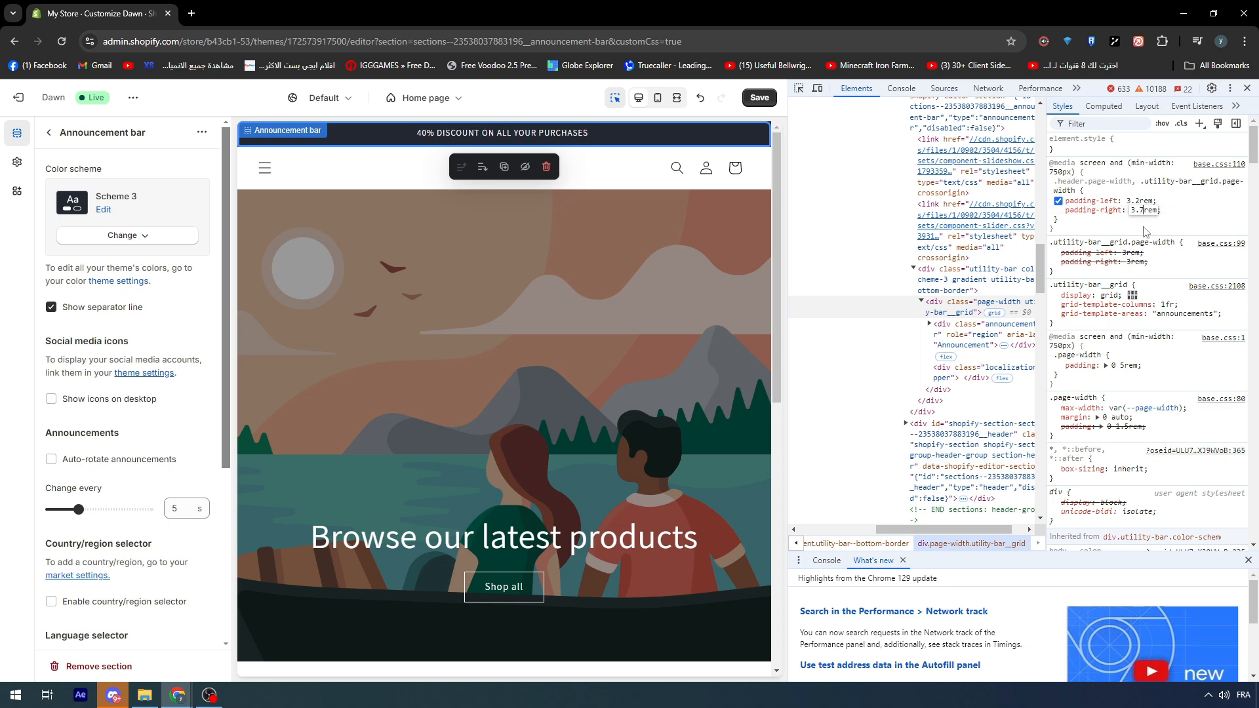
key(Return)
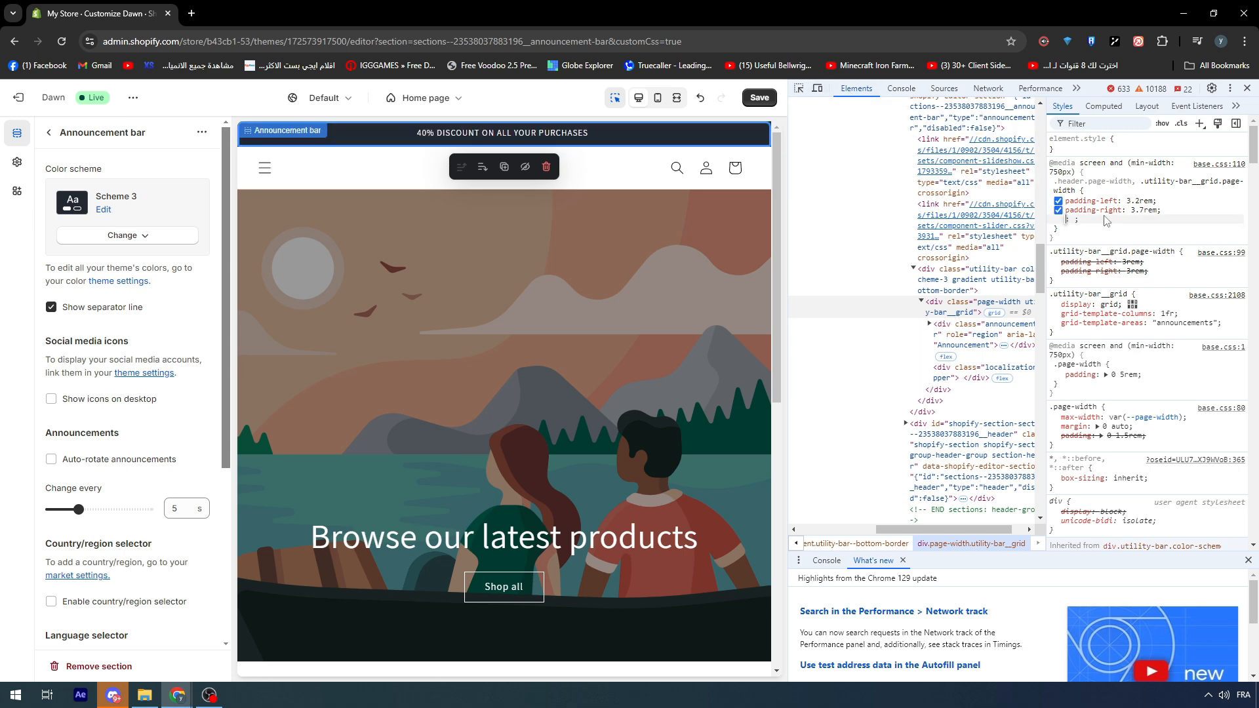
Step: Set --gradient-background in the .color-scheme-3 rule to the blue #5273cd
scroll(1154, 223, down, 4)
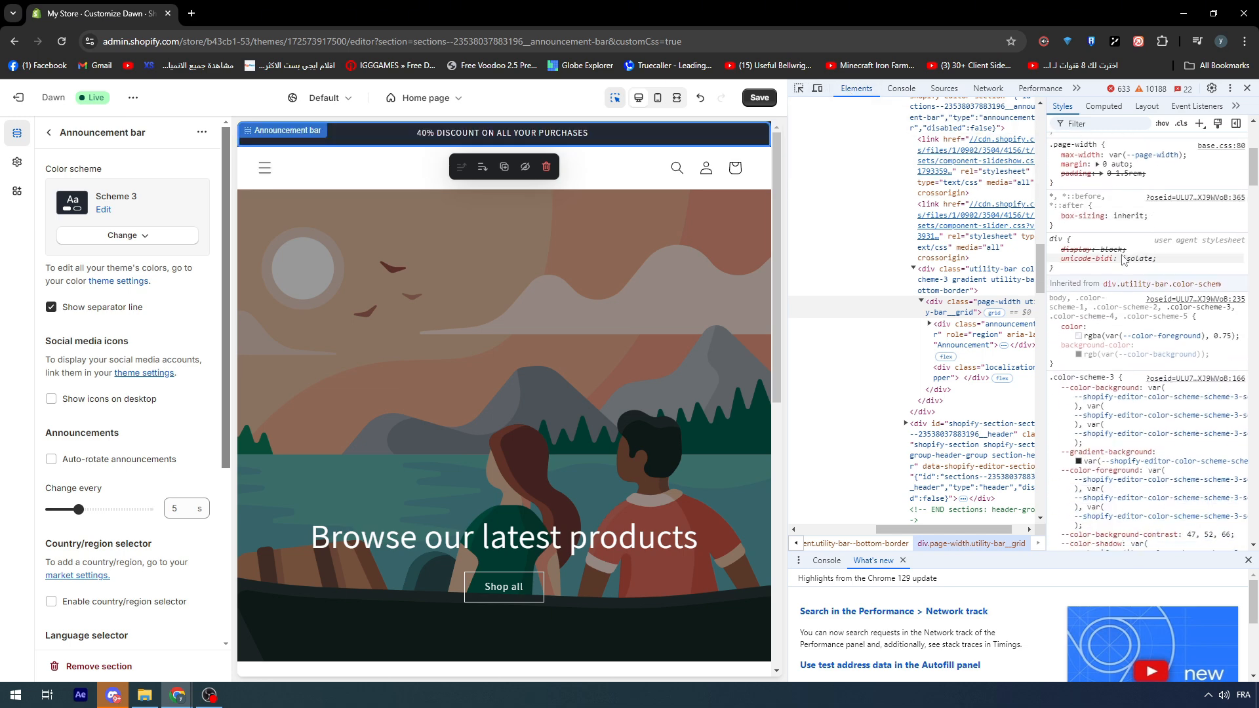
scroll(1132, 239, up, 1)
scroll(983, 256, down, 5)
scroll(1125, 270, down, 13)
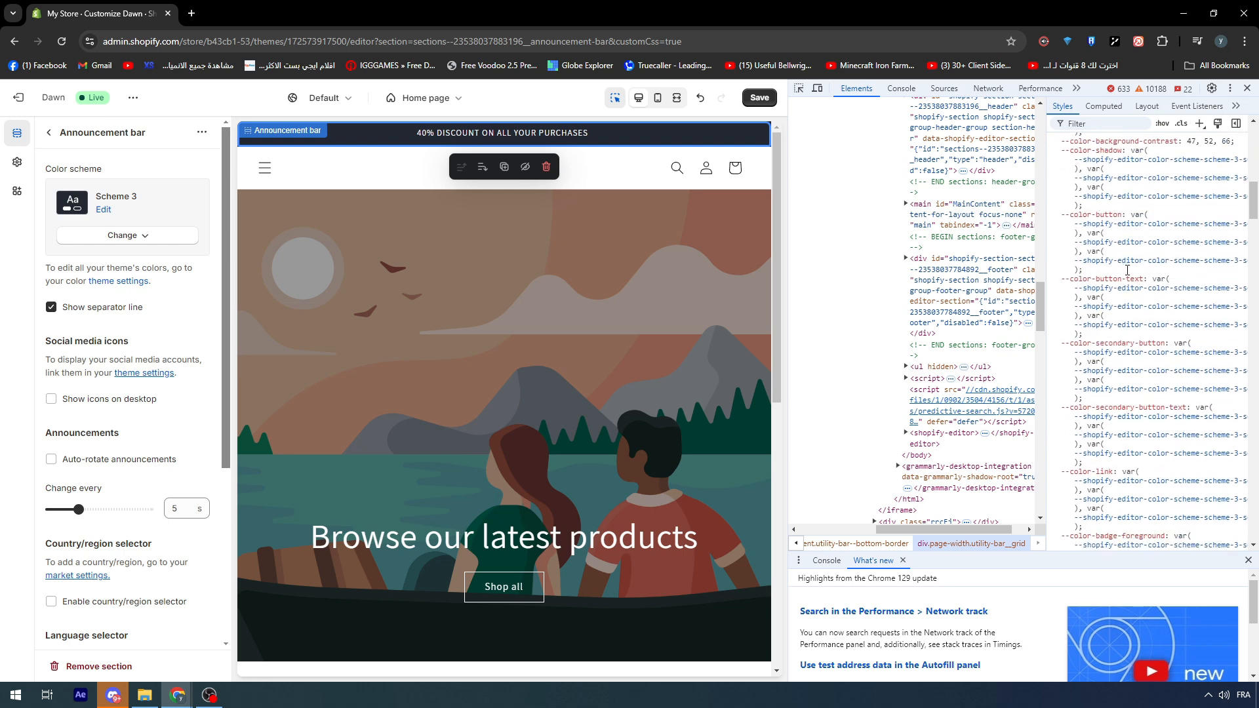
scroll(1126, 272, up, 5)
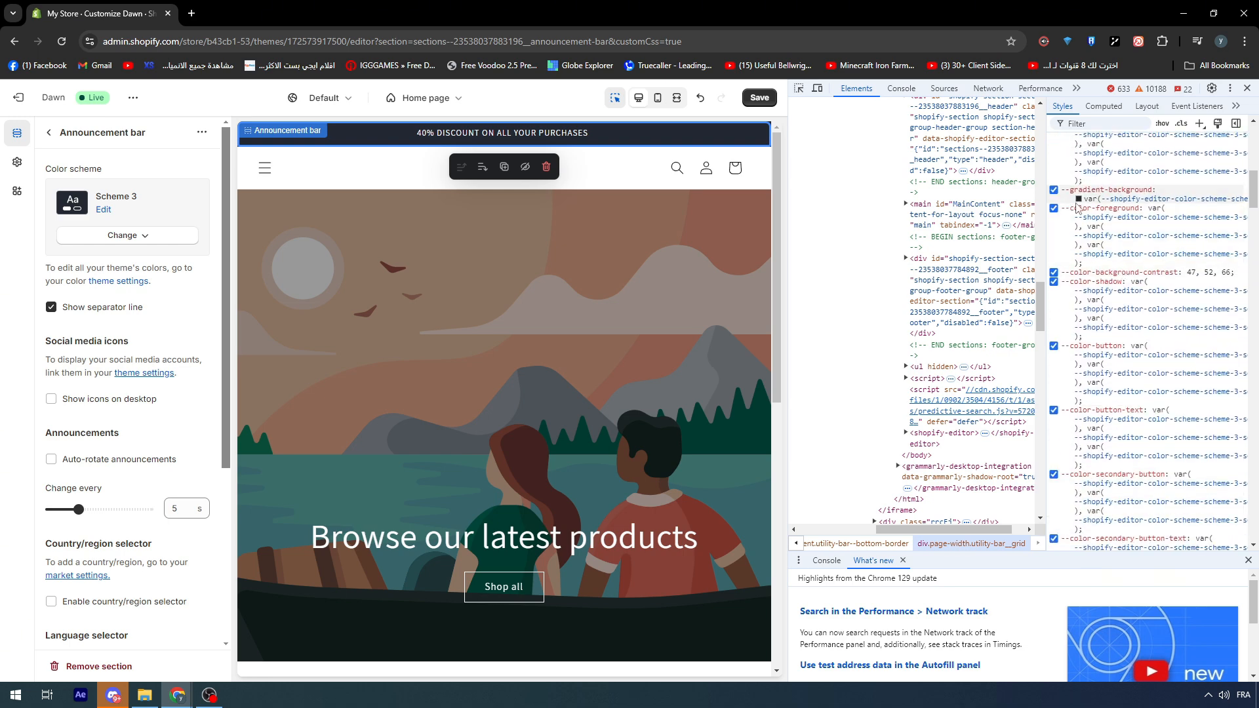
click(1078, 199)
click(1150, 244)
click(1160, 225)
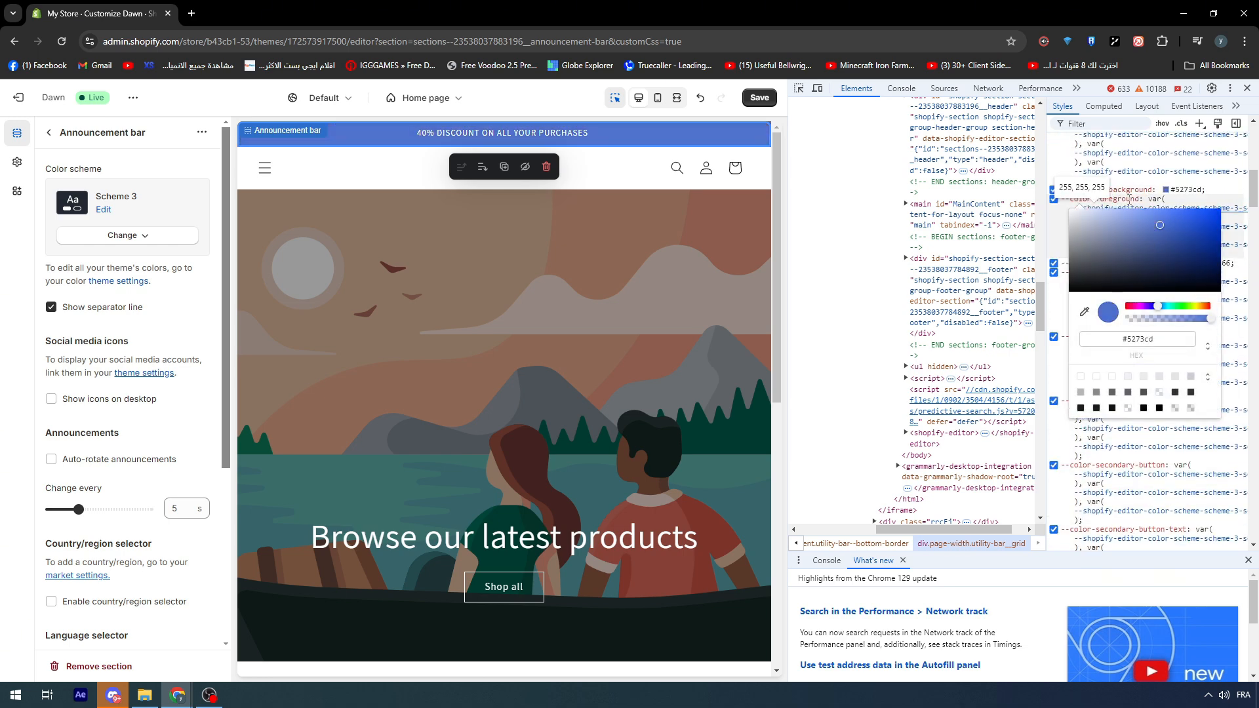
Step: Change the .color-scheme-3 rule's --gradient-background to the deeper blue #1e4bc7
click(1053, 221)
drag(1126, 258, 1067, 223)
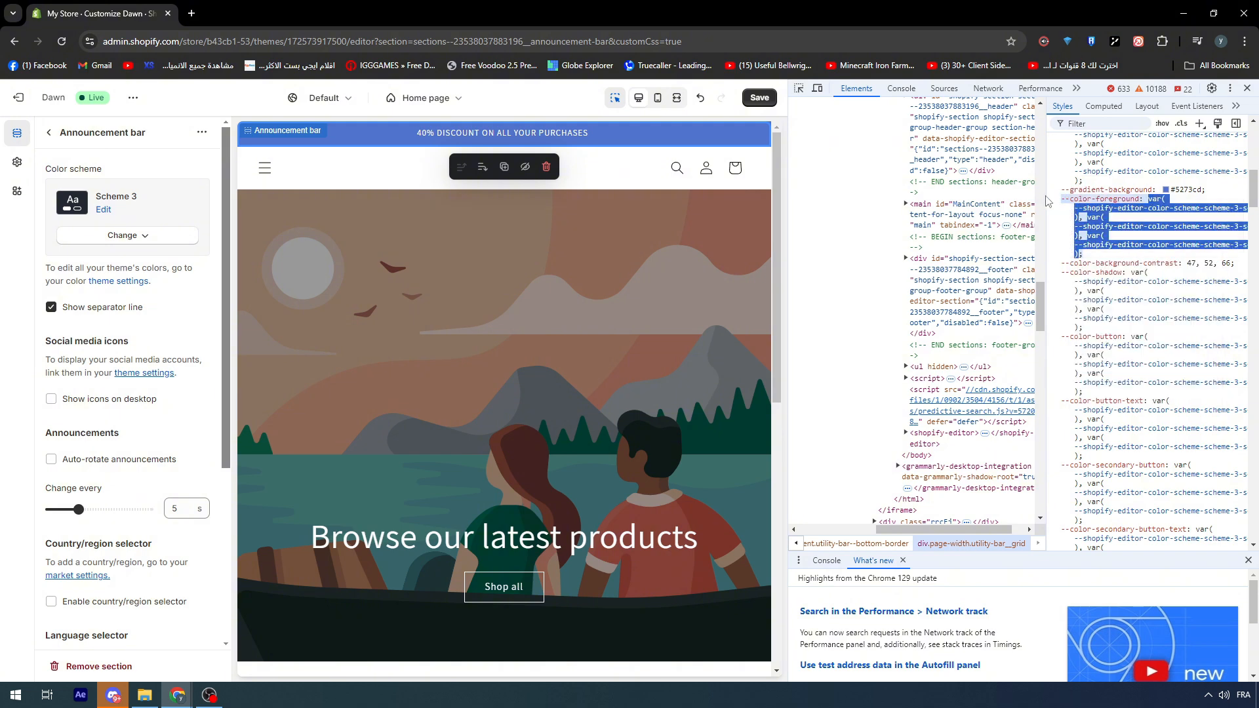
click(1063, 236)
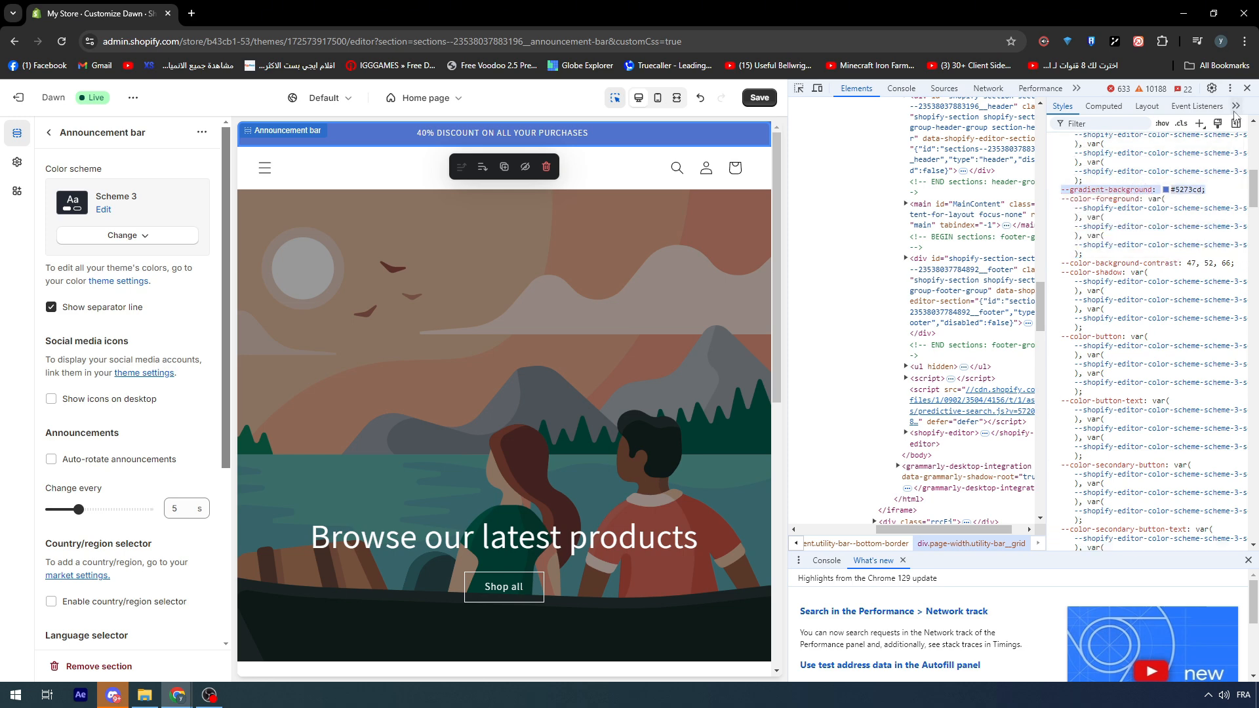
click(1166, 190)
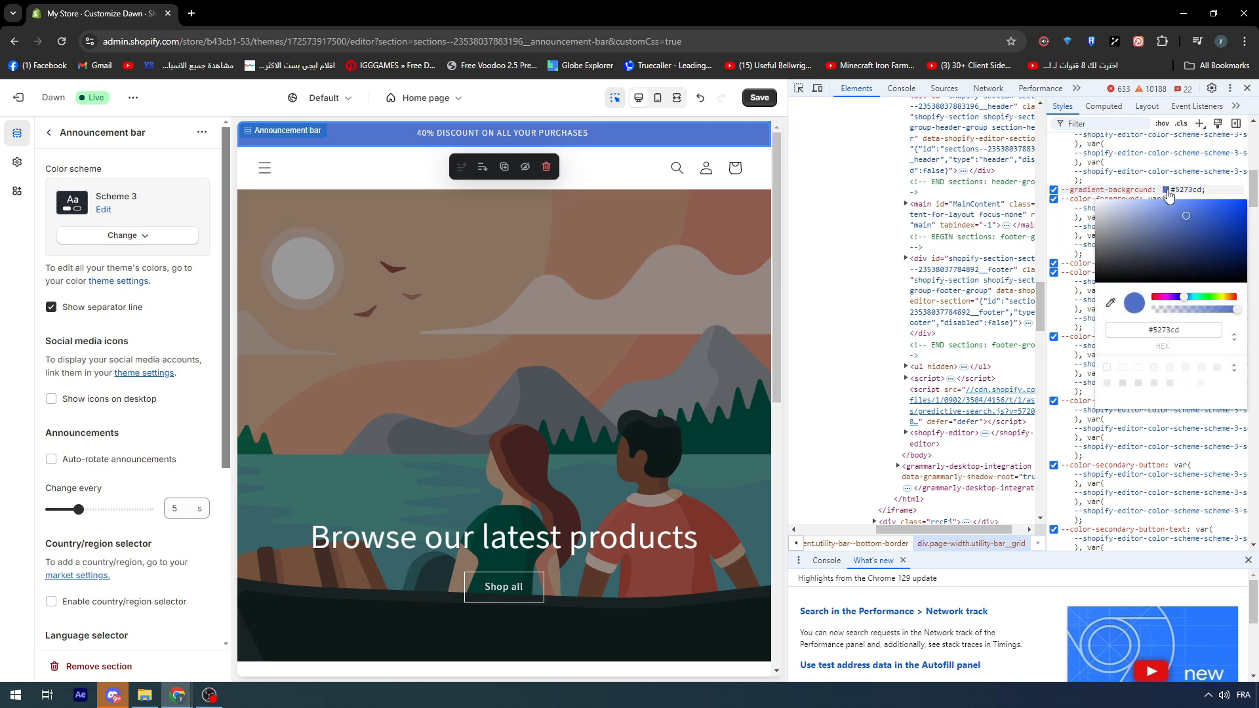
drag(1228, 231, 1224, 218)
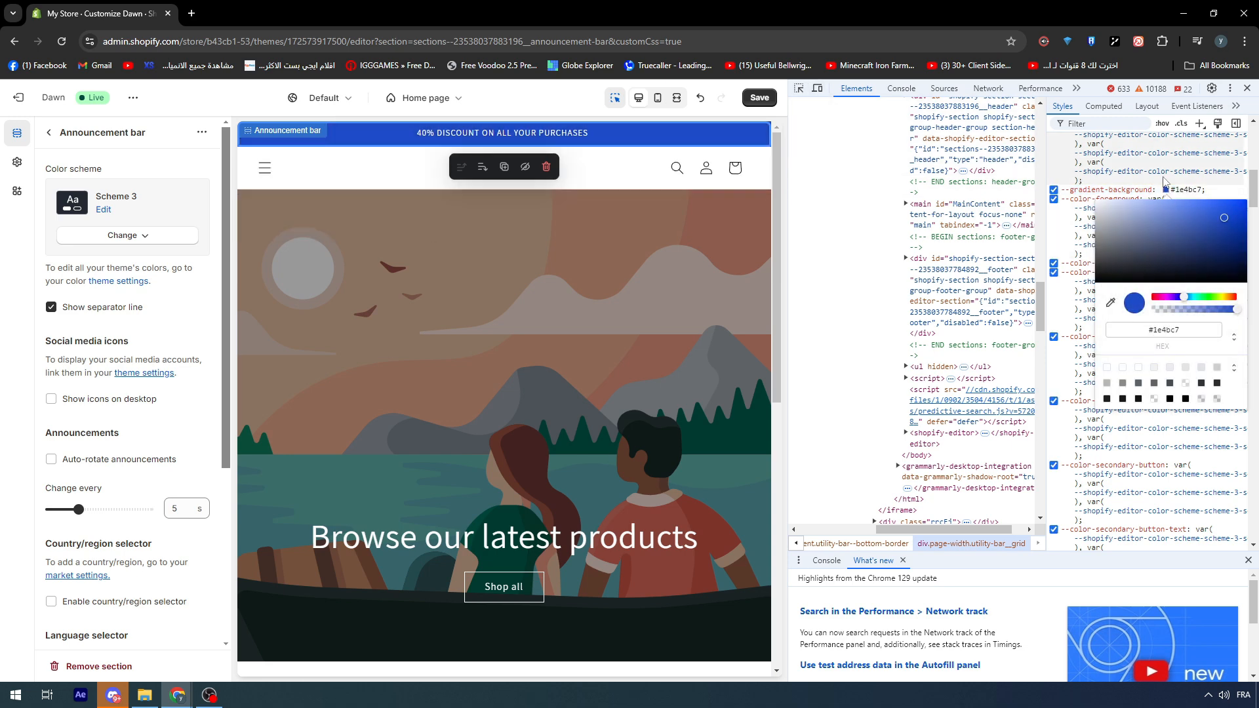
click(1205, 195)
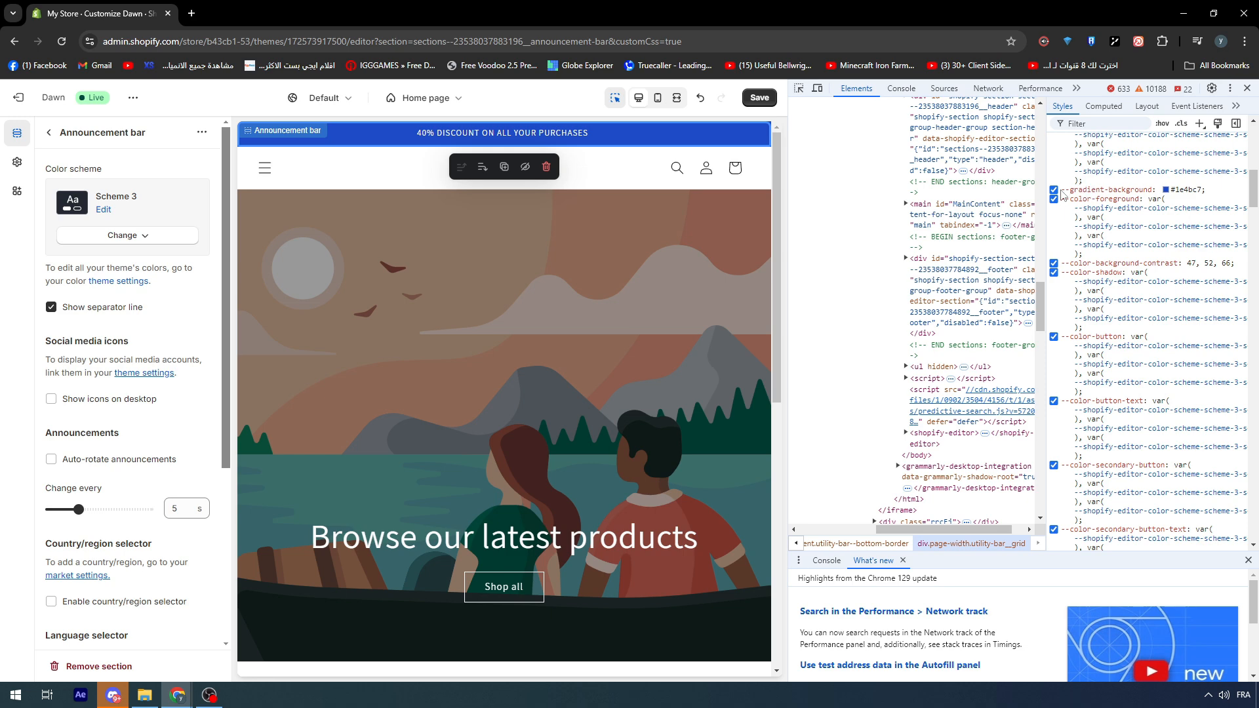
Step: Try to select the style rules from .color-scheme-3 through the :root rules, showing all hidden color scheme properties
scroll(1223, 195, up, 3)
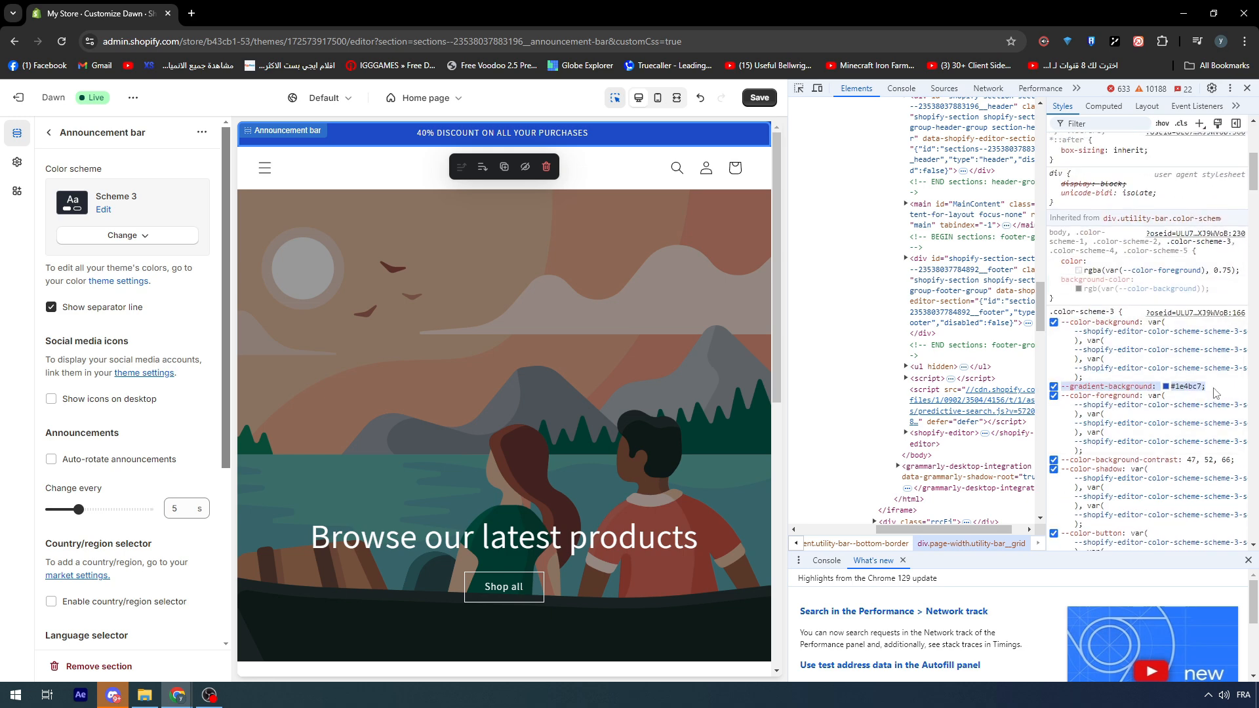
click(1211, 387)
drag(1050, 312, 1096, 362)
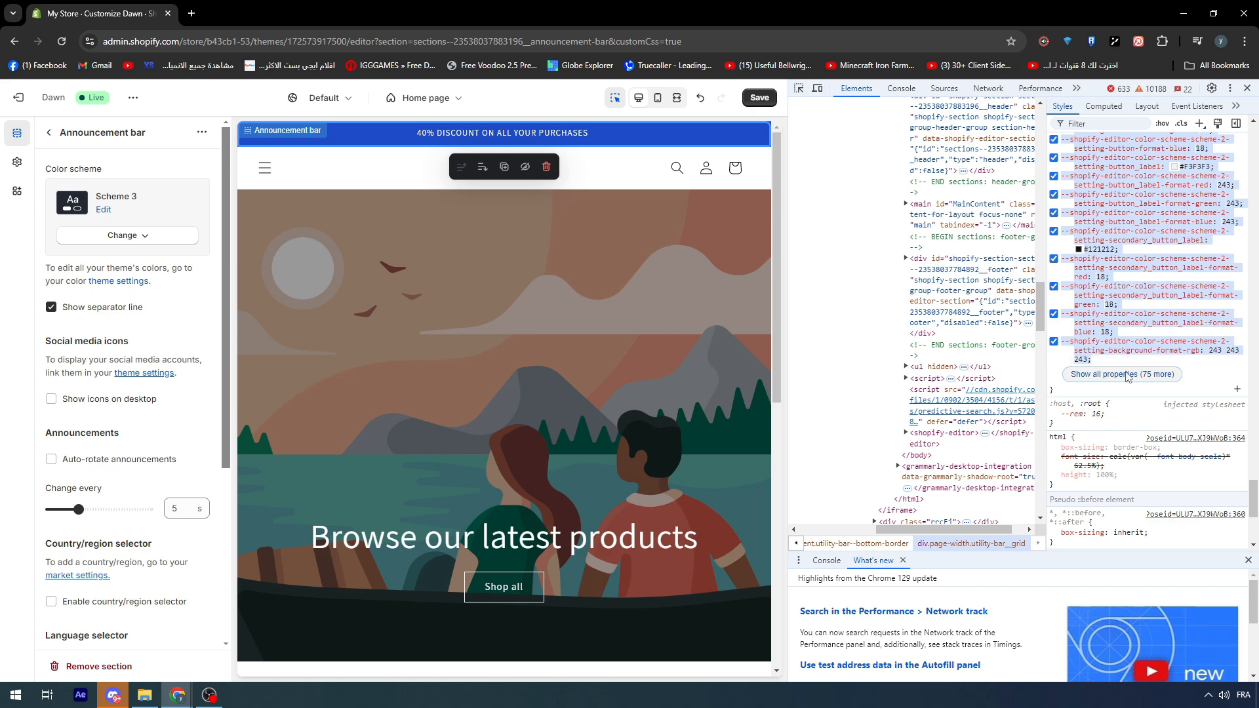
click(1130, 379)
scroll(1108, 354, down, 20)
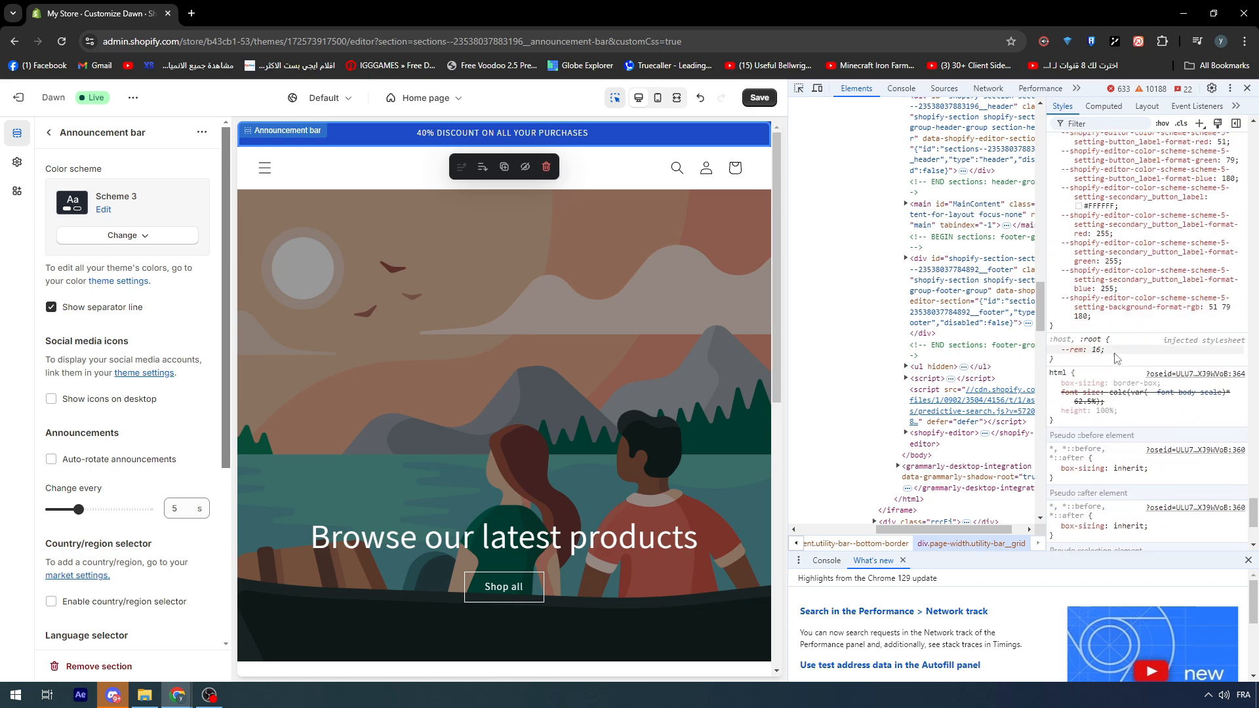
drag(1056, 317, 1083, 457)
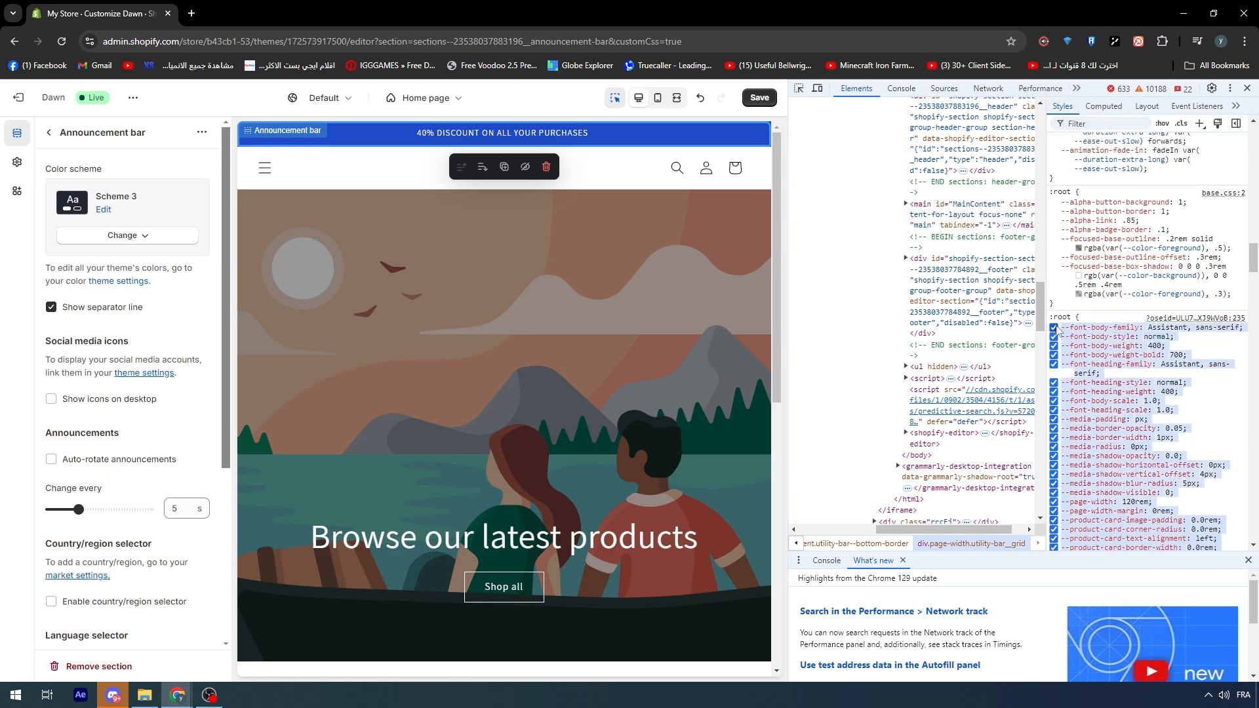
drag(1054, 317, 1070, 336)
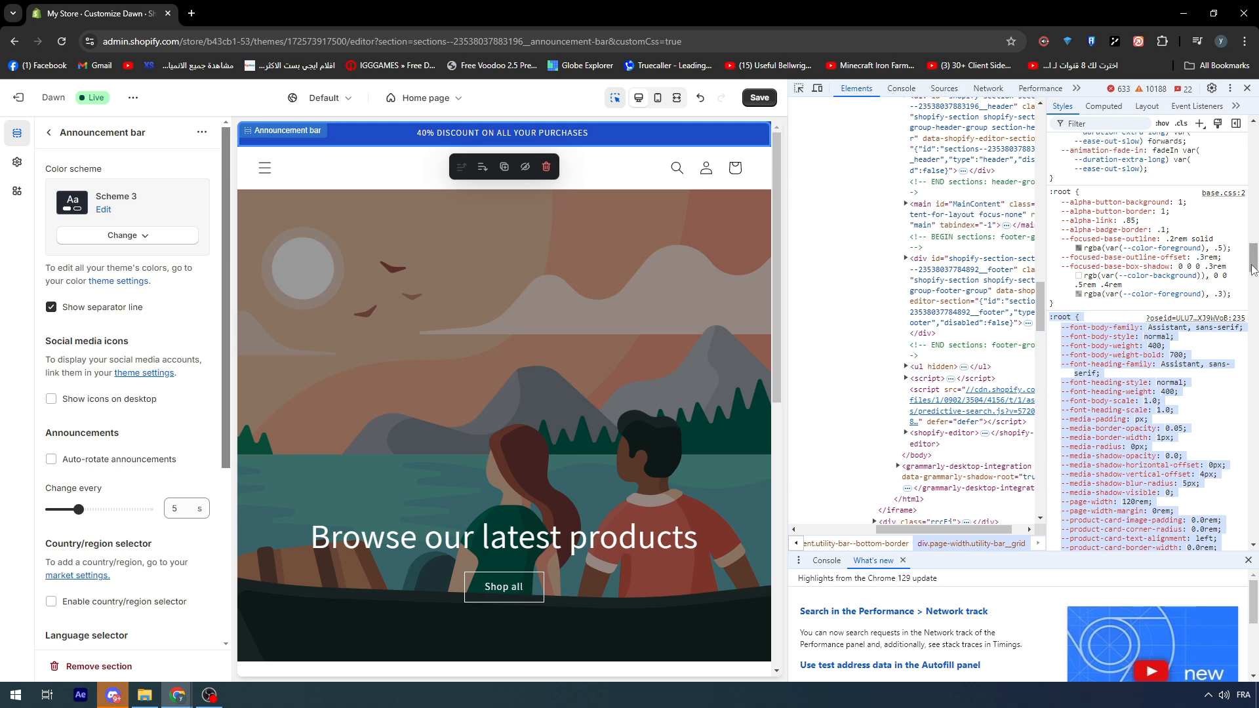
drag(1253, 268, 1251, 308)
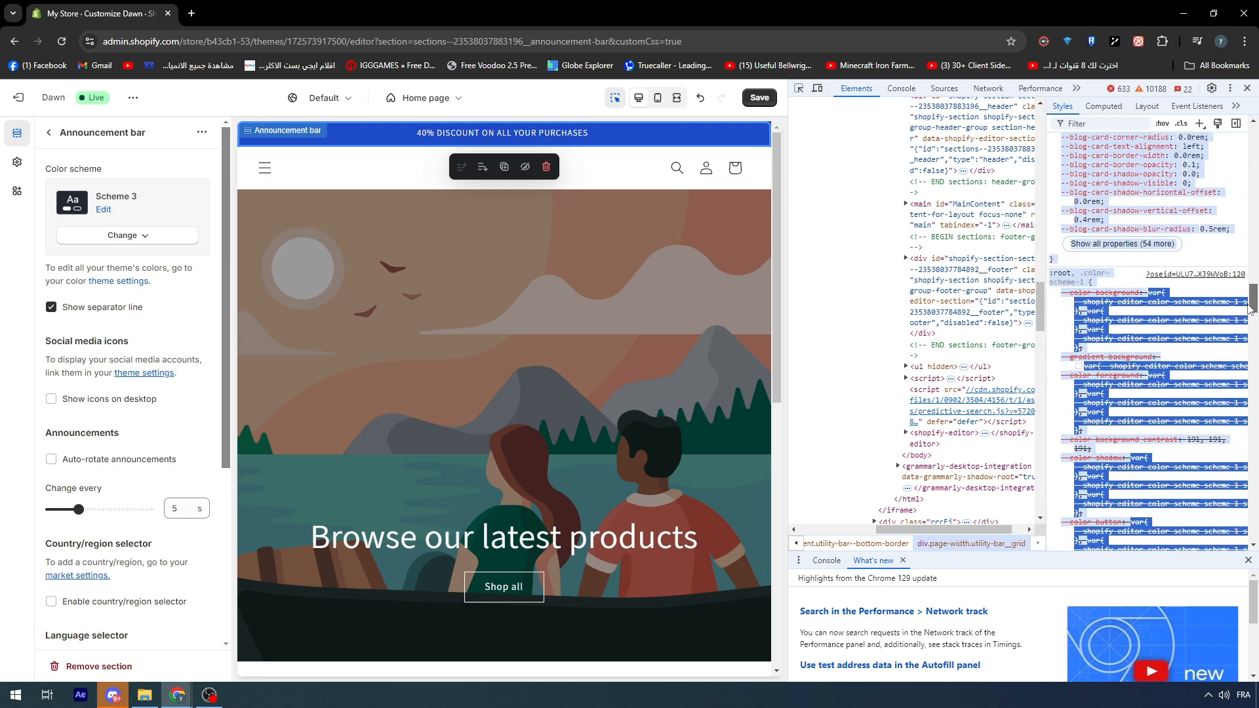
Step: Copy the complete ":root, .color-scheme-1" rule from the inspected styles
click(1055, 274)
drag(1051, 274, 1167, 261)
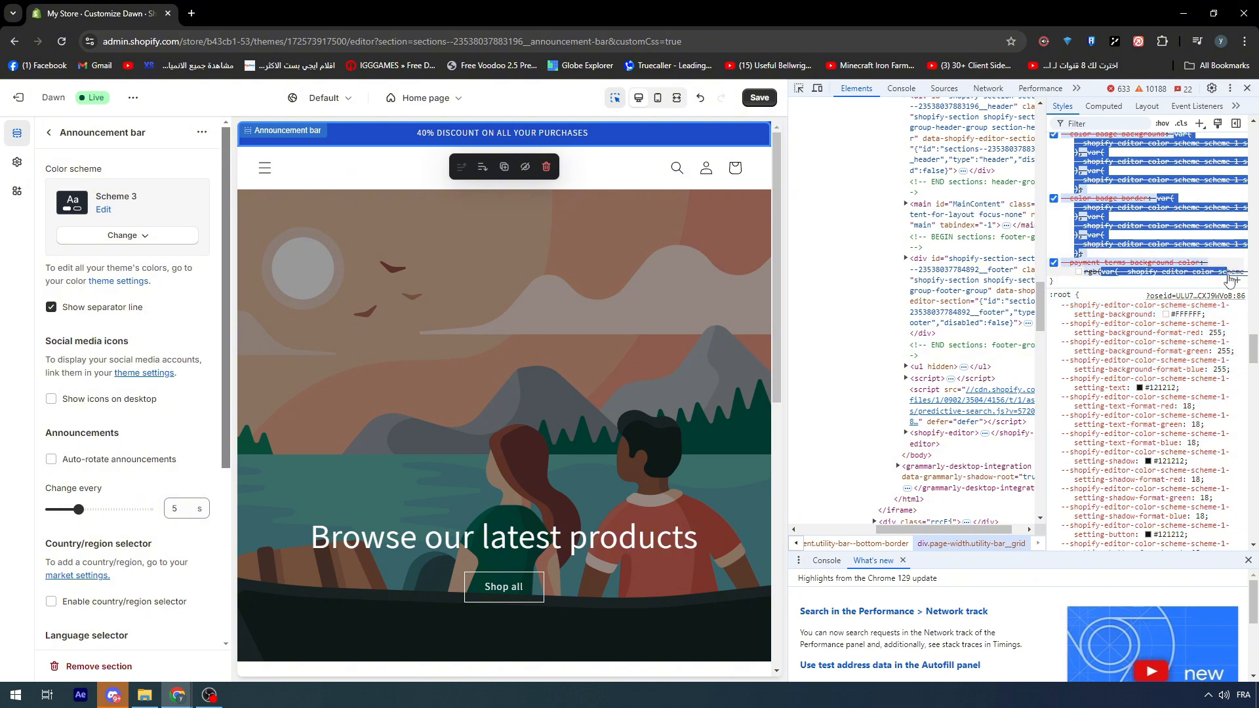
drag(1255, 351, 1253, 303)
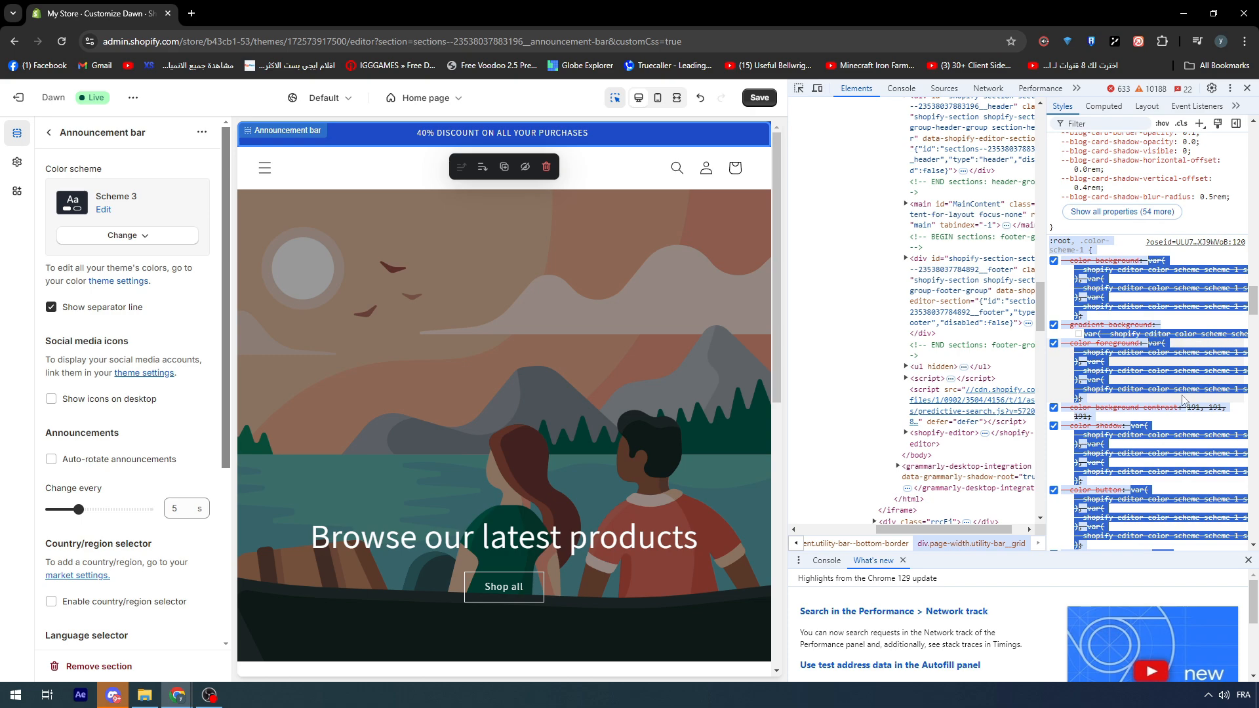
Step: Set the :root rule's --focused-base-outline color to rgb(154 21 21 / 50%) and close the developer tools
scroll(1177, 367, up, 10)
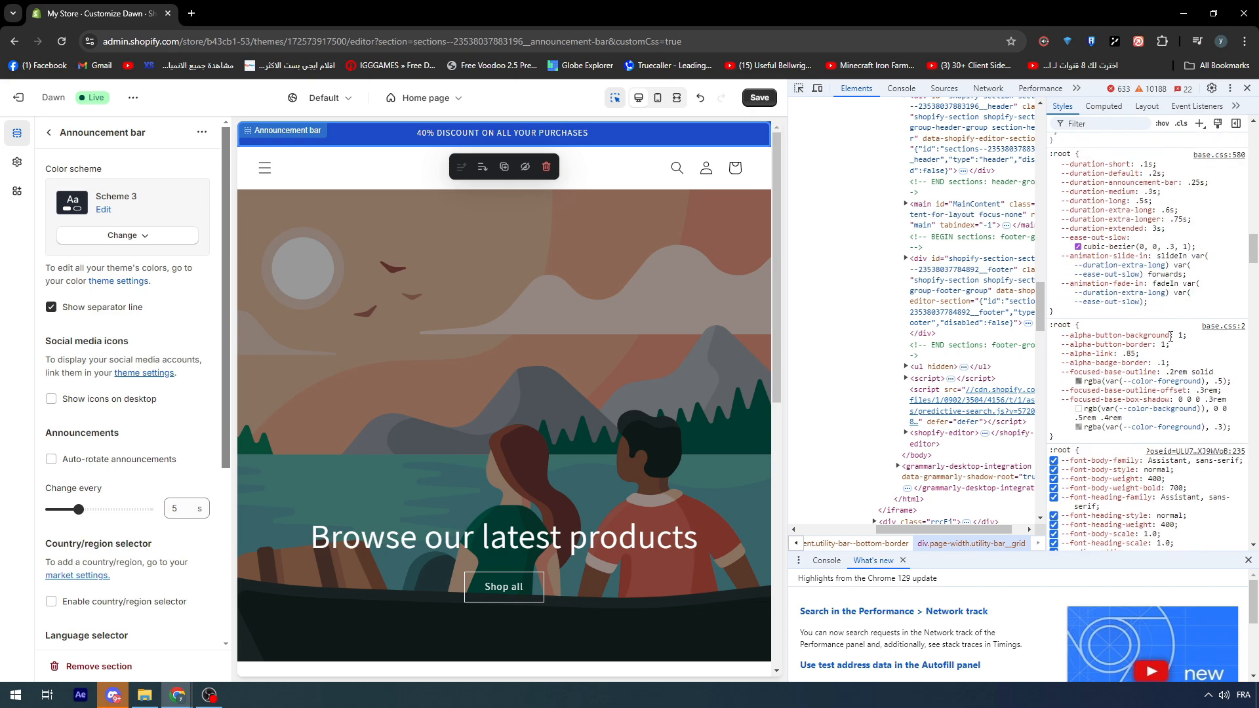
scroll(1128, 308, down, 5)
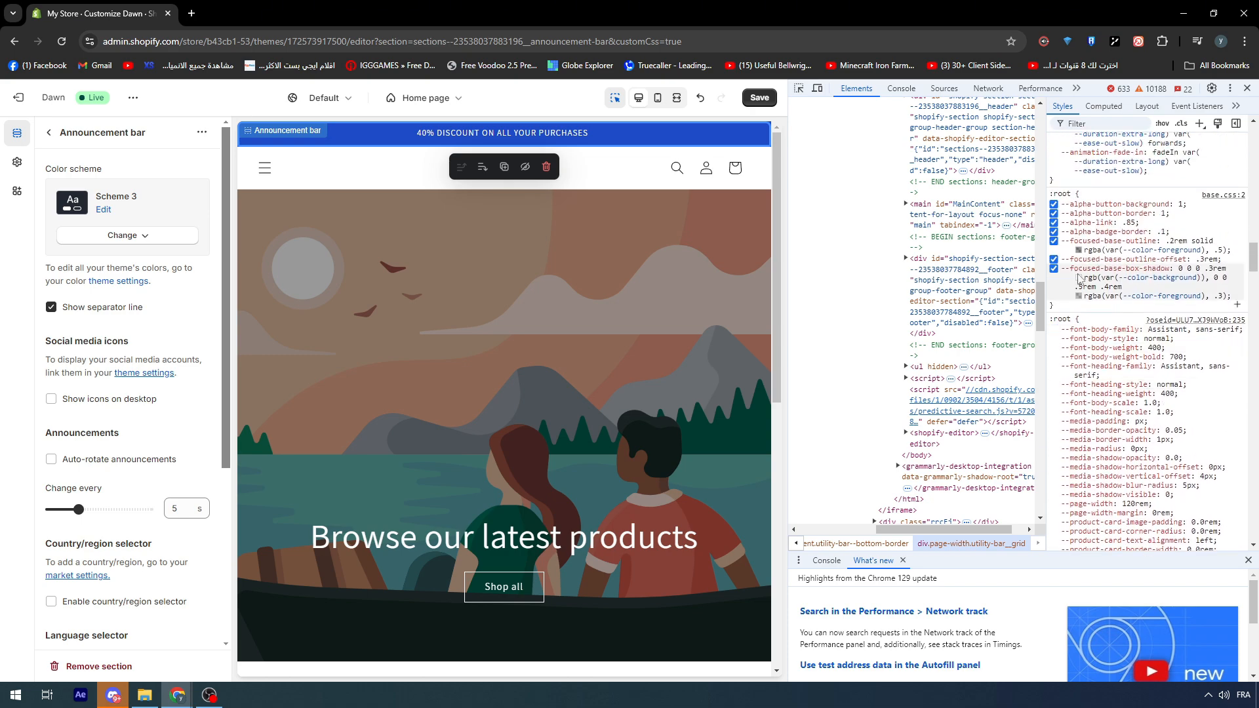
click(1079, 250)
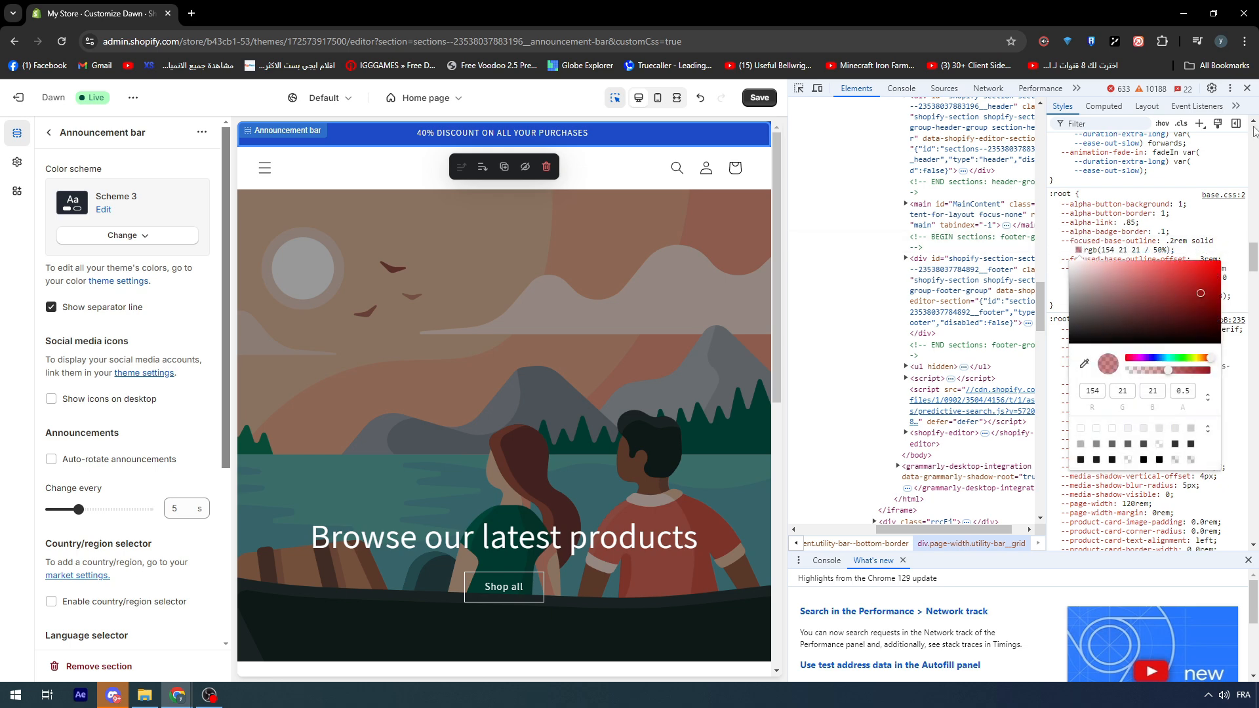
click(1247, 90)
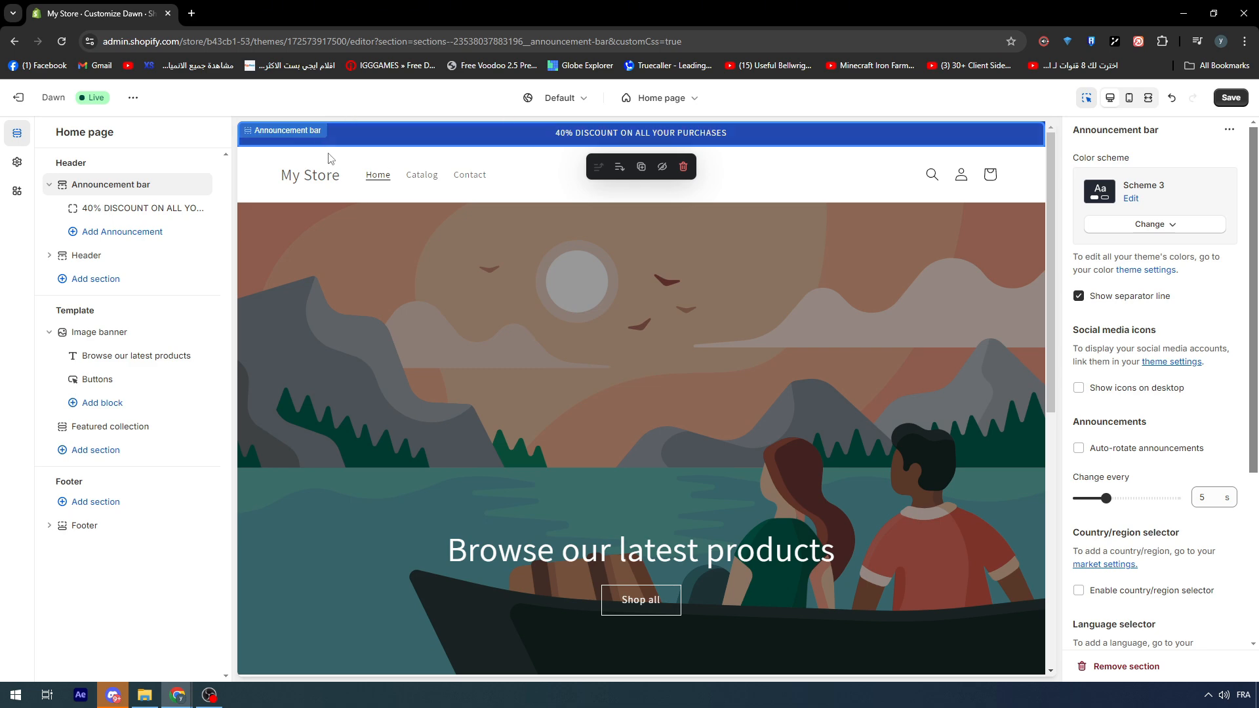
Step: Paste the copied ":root, .color-scheme-1" rule into the announcement bar's Custom CSS and check the code and page preview
scroll(899, 138, down, 5)
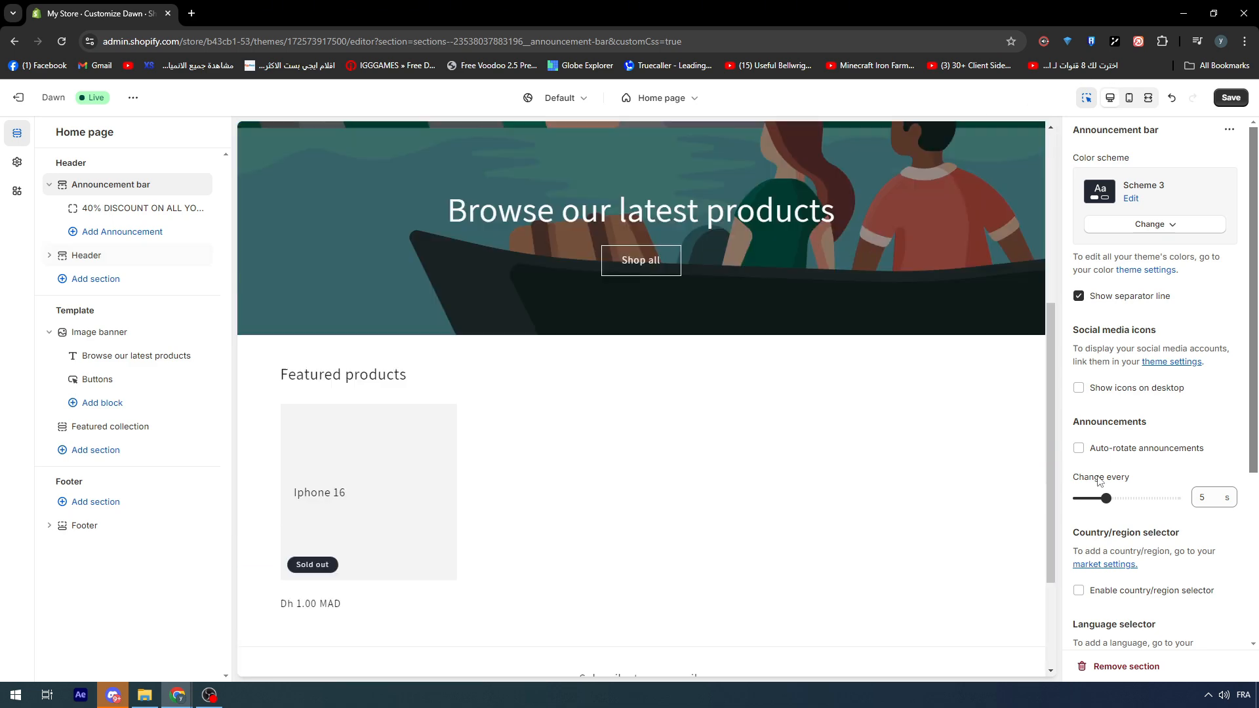
scroll(1154, 426, down, 4)
click(1166, 560)
key(ctrl+v)
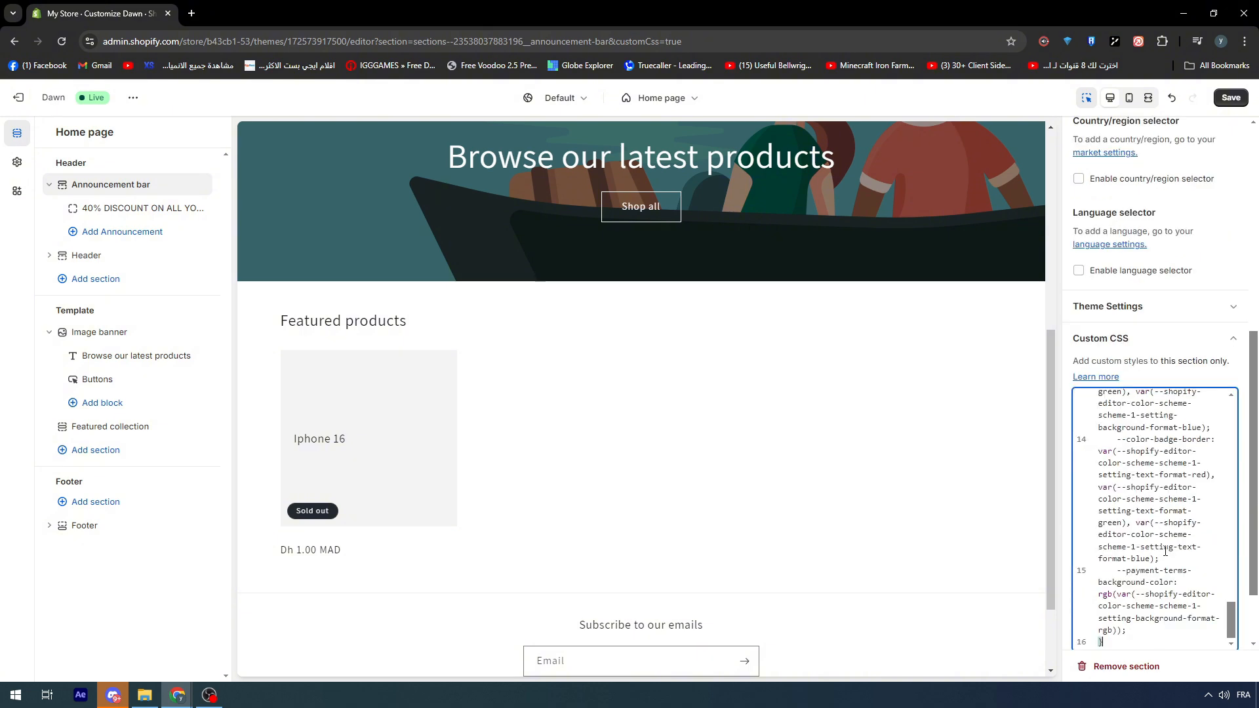
scroll(1163, 541, up, 5)
scroll(1154, 543, up, 8)
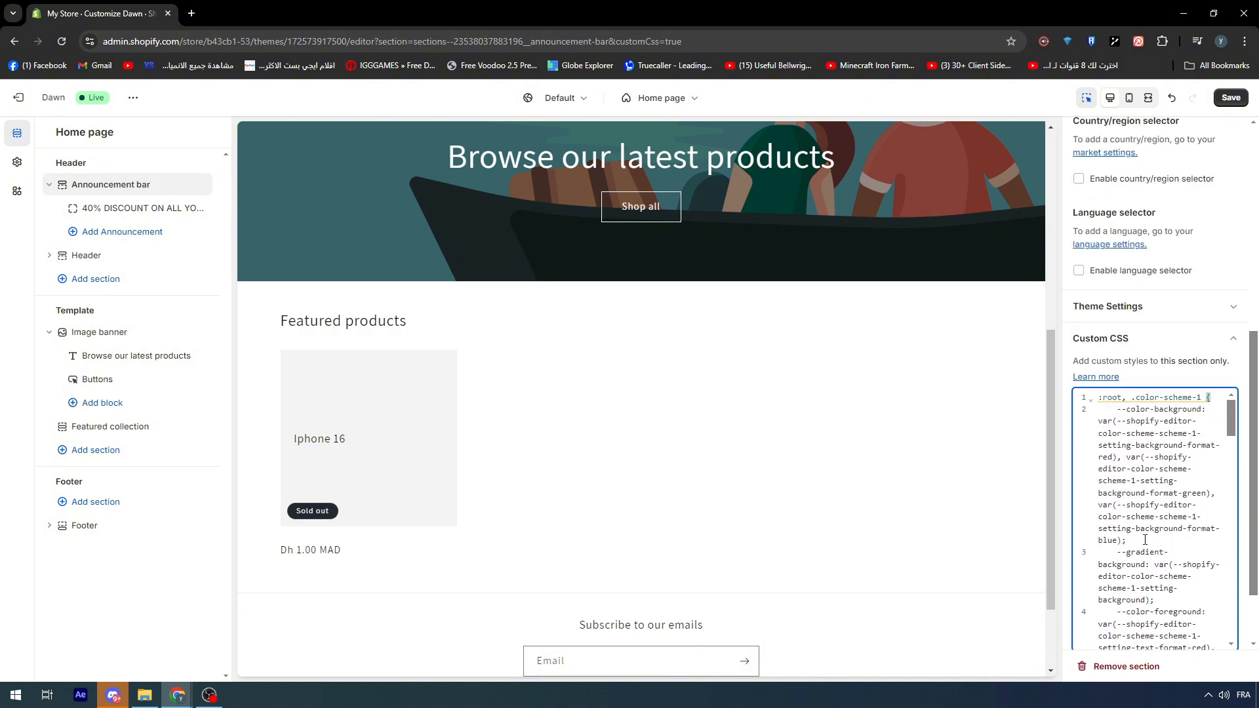
scroll(1108, 551, down, 1)
scroll(1082, 572, up, 1)
scroll(938, 546, up, 5)
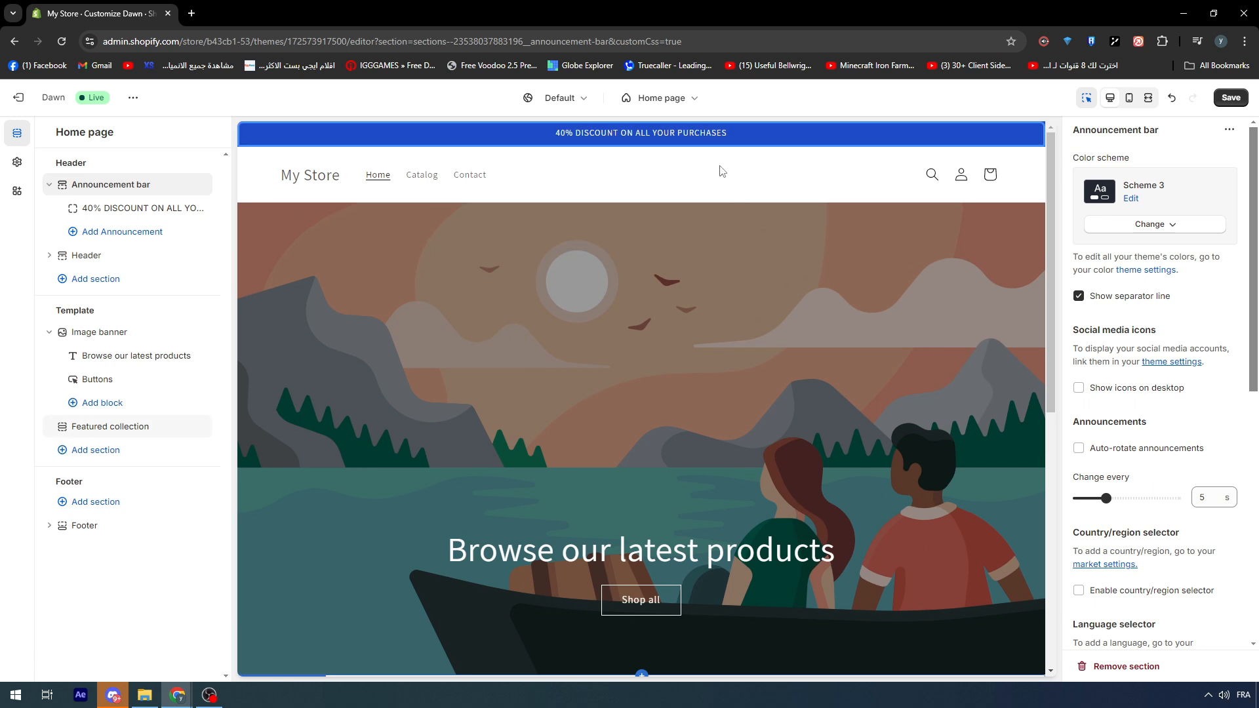
Step: Delete all the code in the announcement bar's Custom CSS
mouse_move(665, 134)
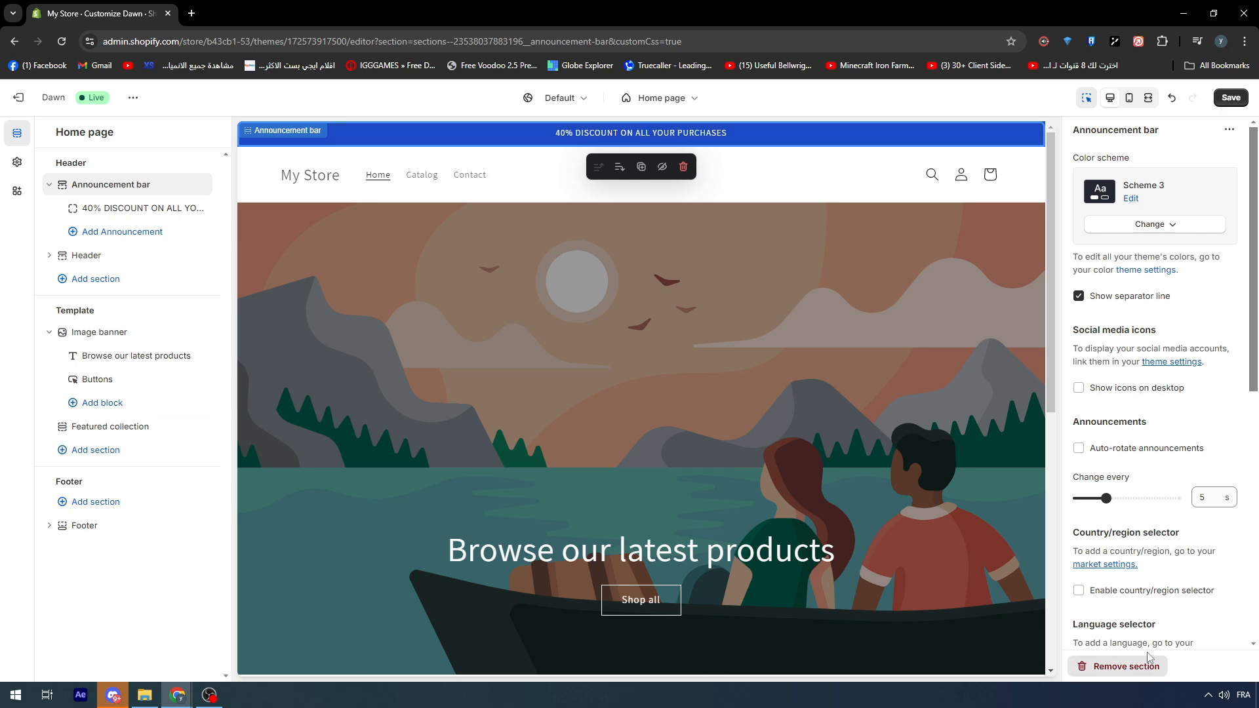
scroll(1133, 596, down, 5)
key(ctrl+a)
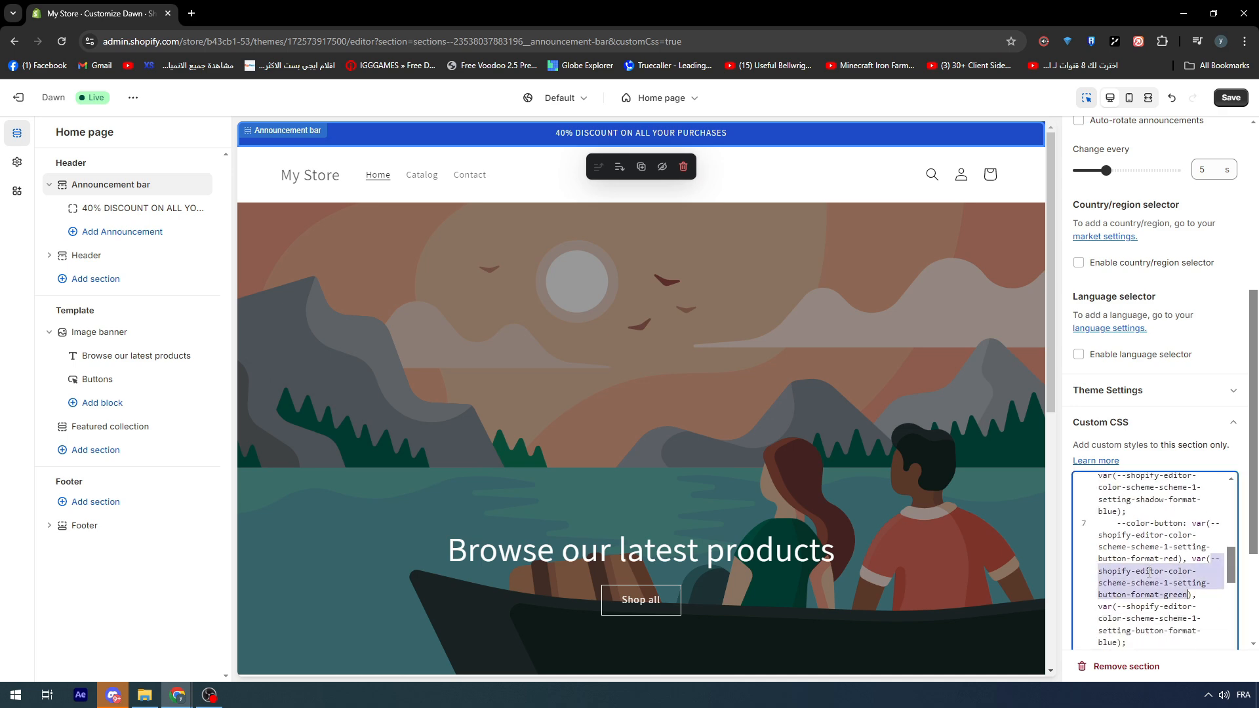
key(BackSpace)
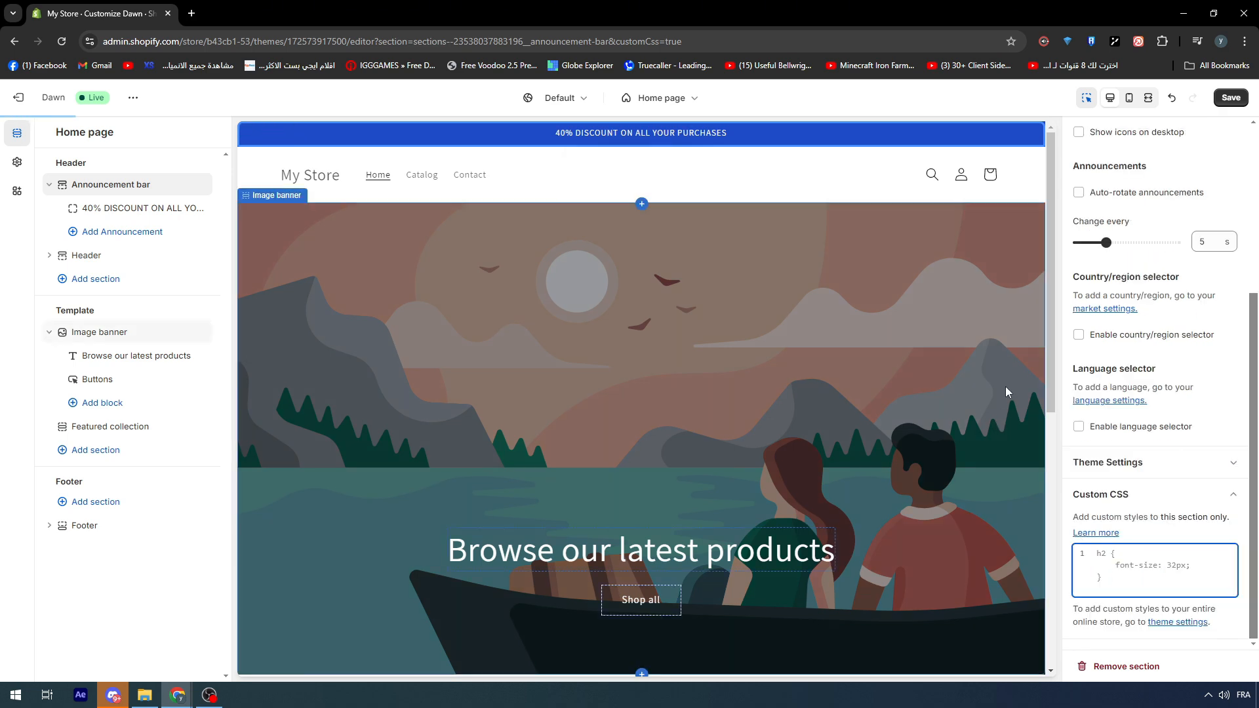
Step: Look through the Header section's settings and open the Image banner section's settings
click(615, 152)
scroll(1117, 497, down, 4)
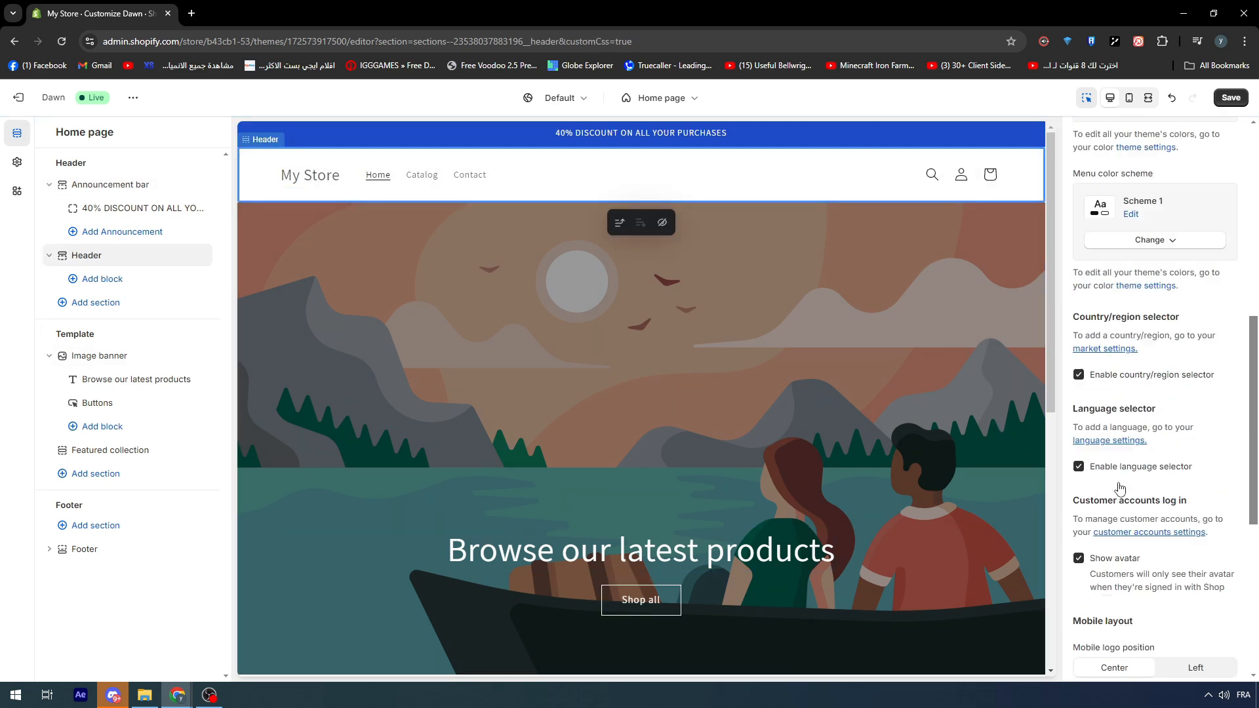
scroll(1119, 487, up, 8)
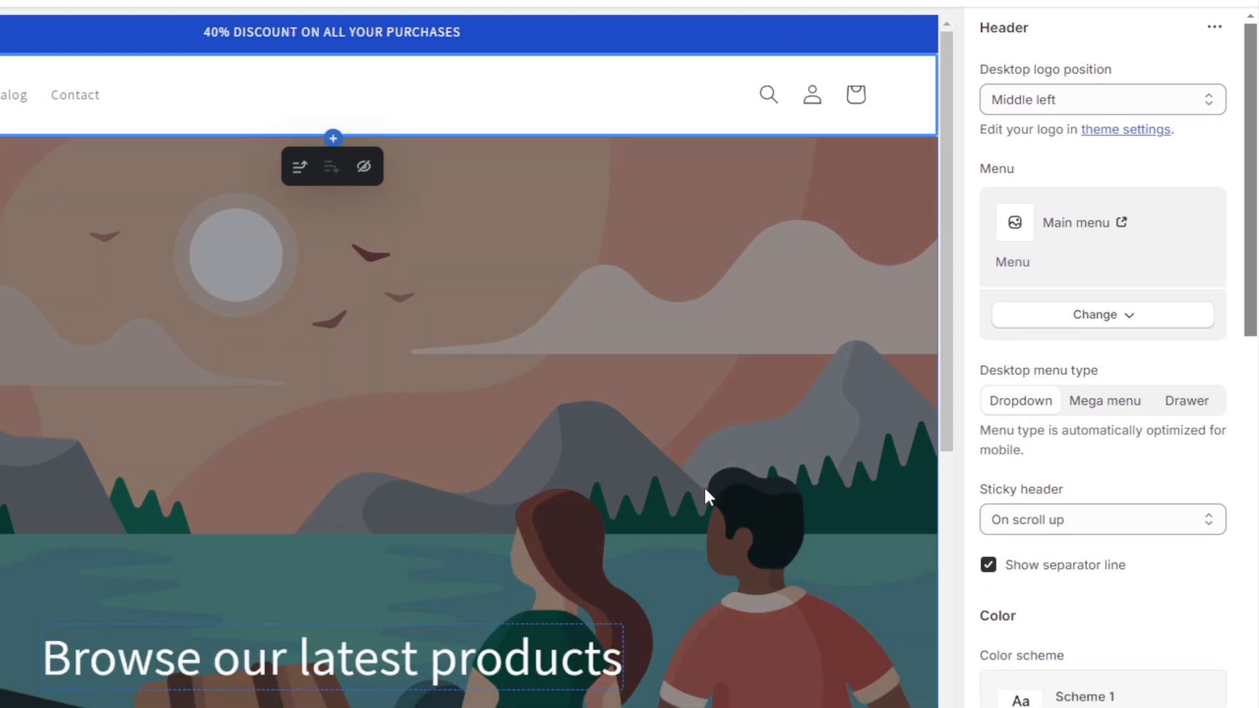
click(691, 387)
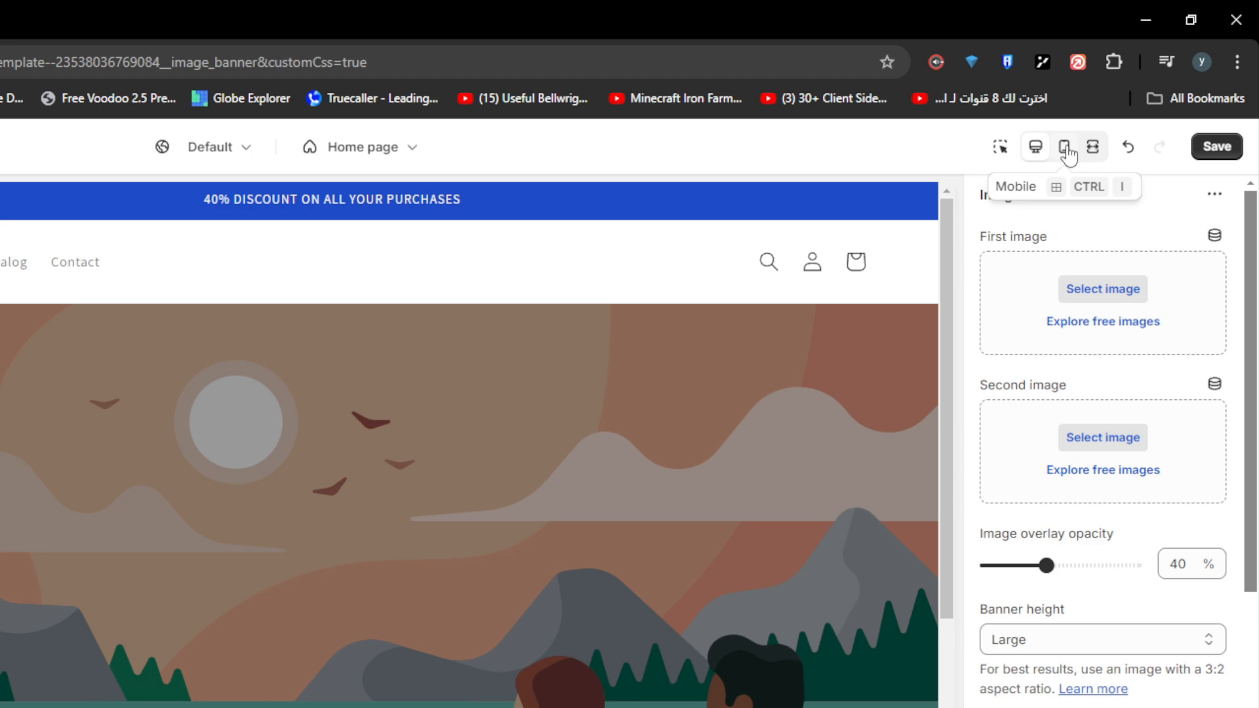
Step: Preview the home page in mobile and fullscreen modes, and return to the desktop preview
click(1066, 148)
scroll(623, 324, down, 5)
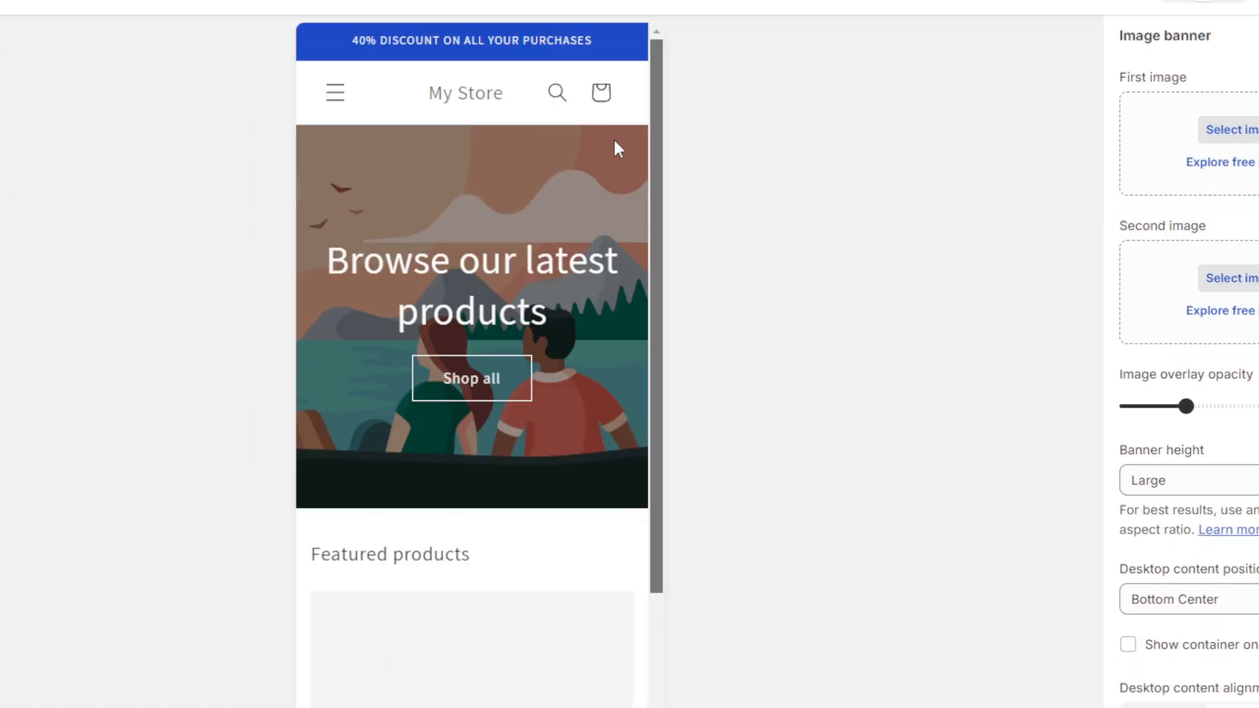
scroll(626, 230, down, 5)
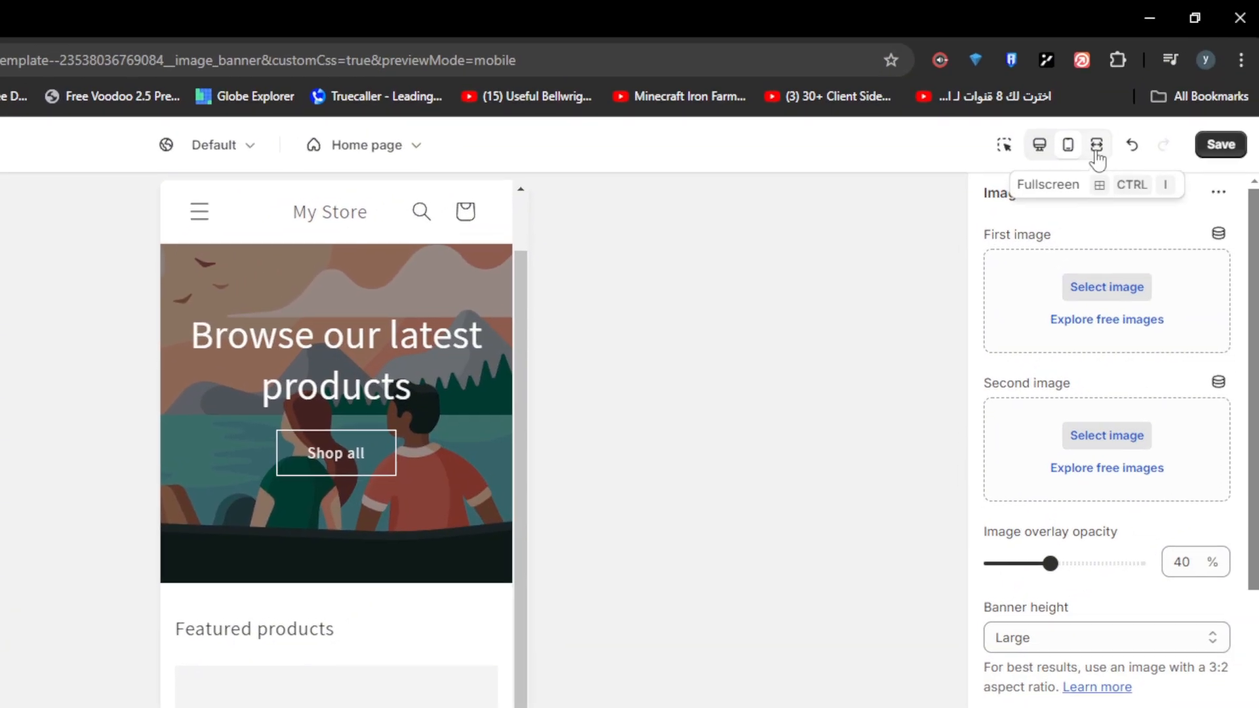
click(1161, 96)
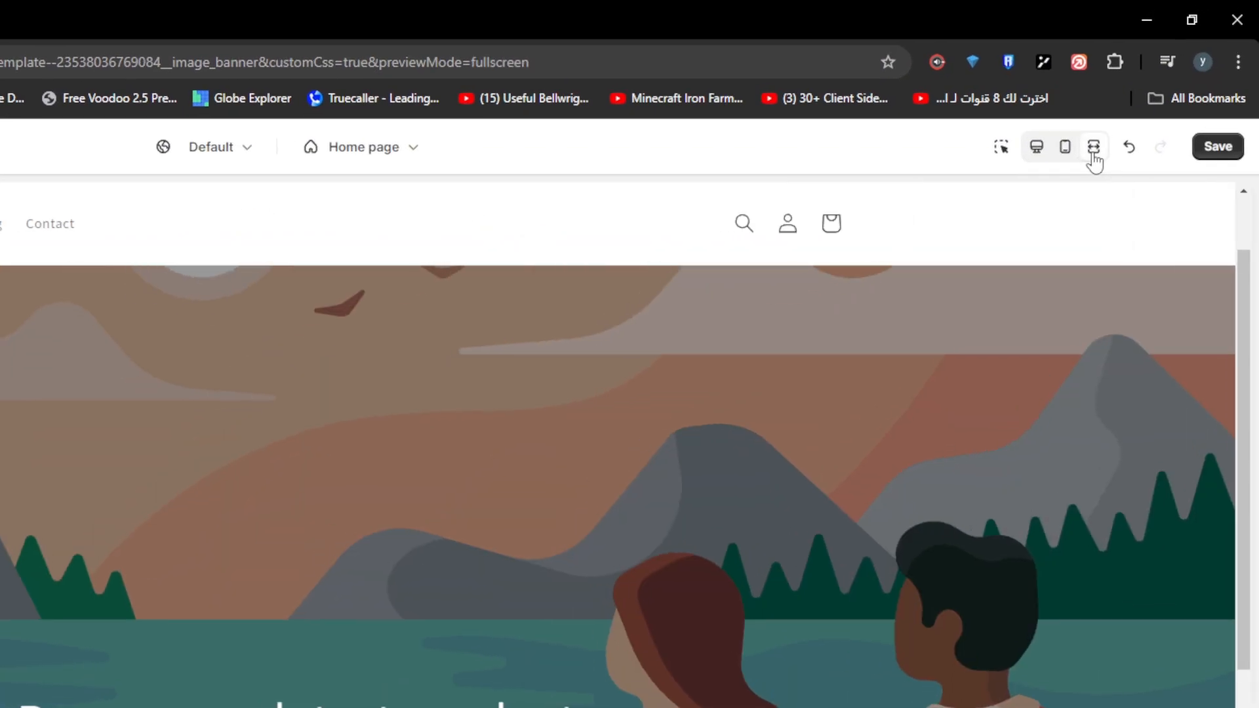
scroll(580, 502, down, 3)
scroll(580, 504, up, 4)
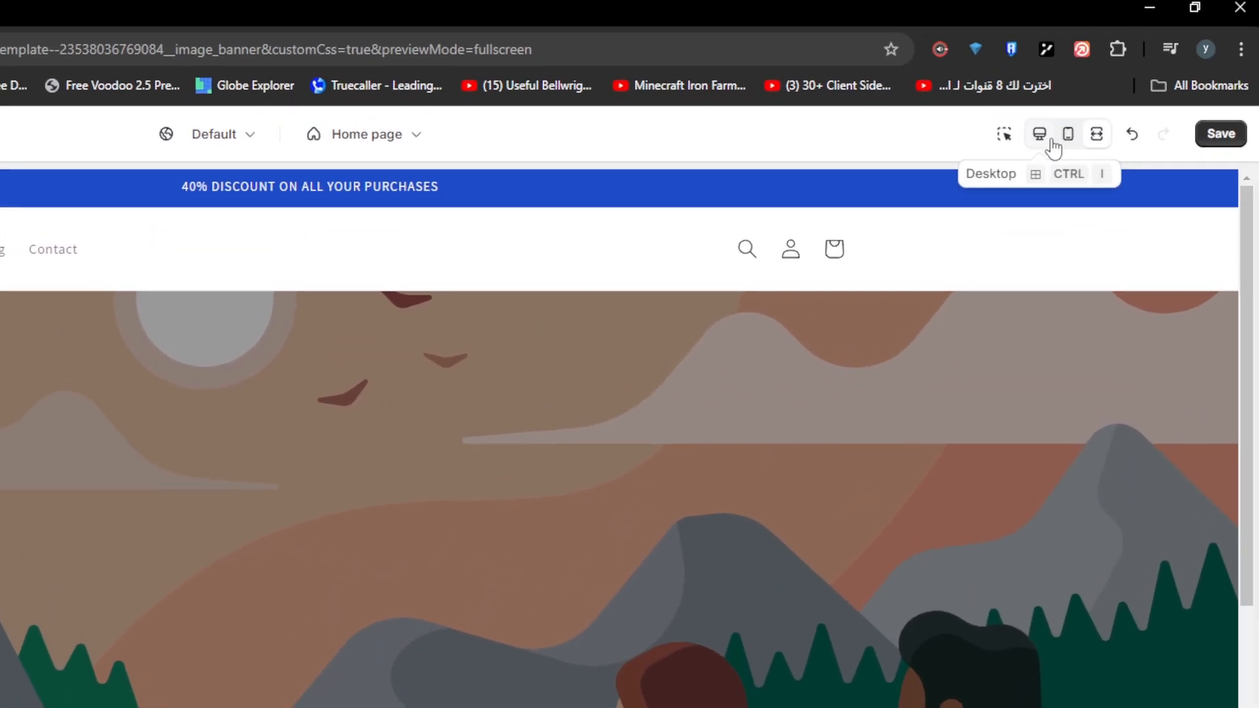
click(1051, 140)
scroll(529, 410, down, 10)
scroll(663, 577, up, 7)
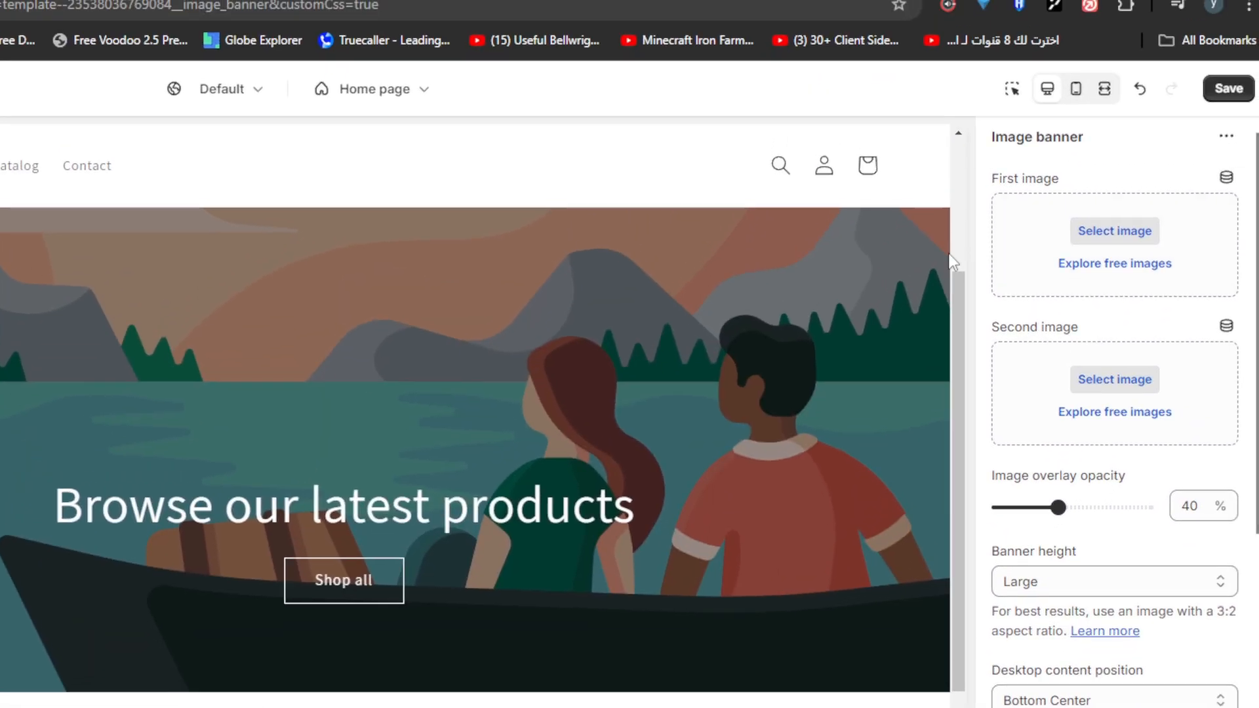
scroll(952, 262, up, 5)
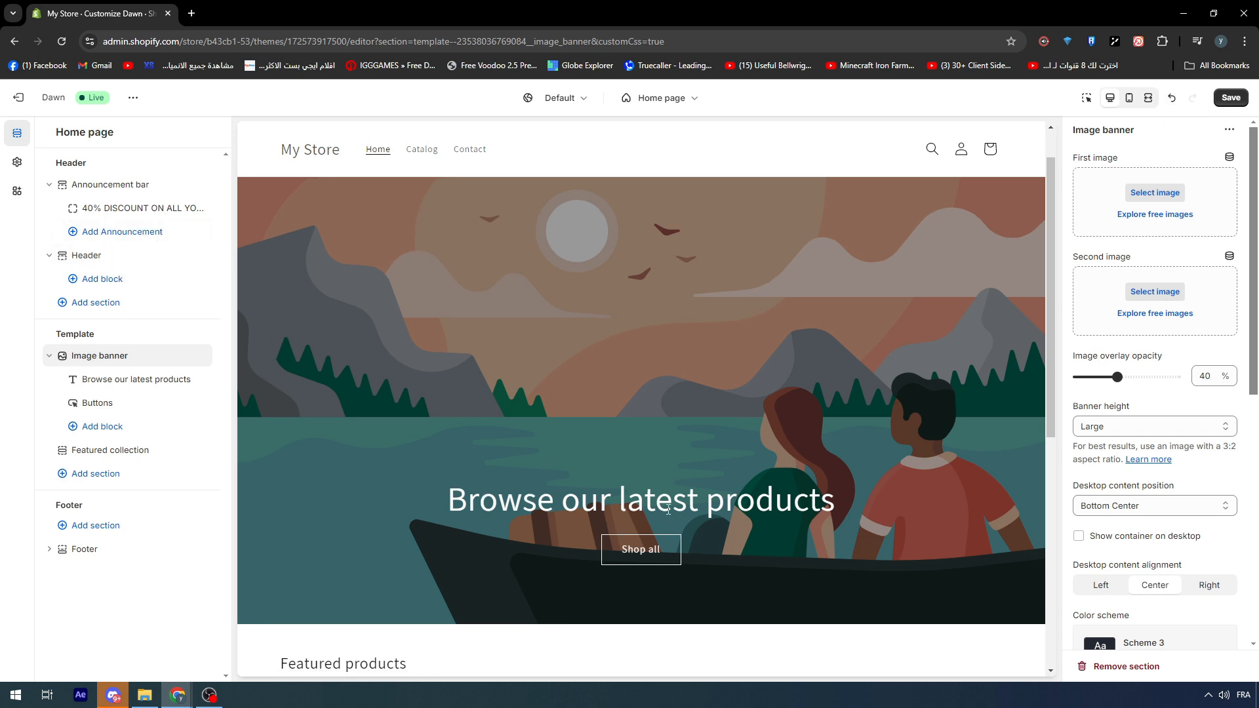
Step: Add a Text block to the Image banner section and check it in the page preview
scroll(341, 423, down, 7)
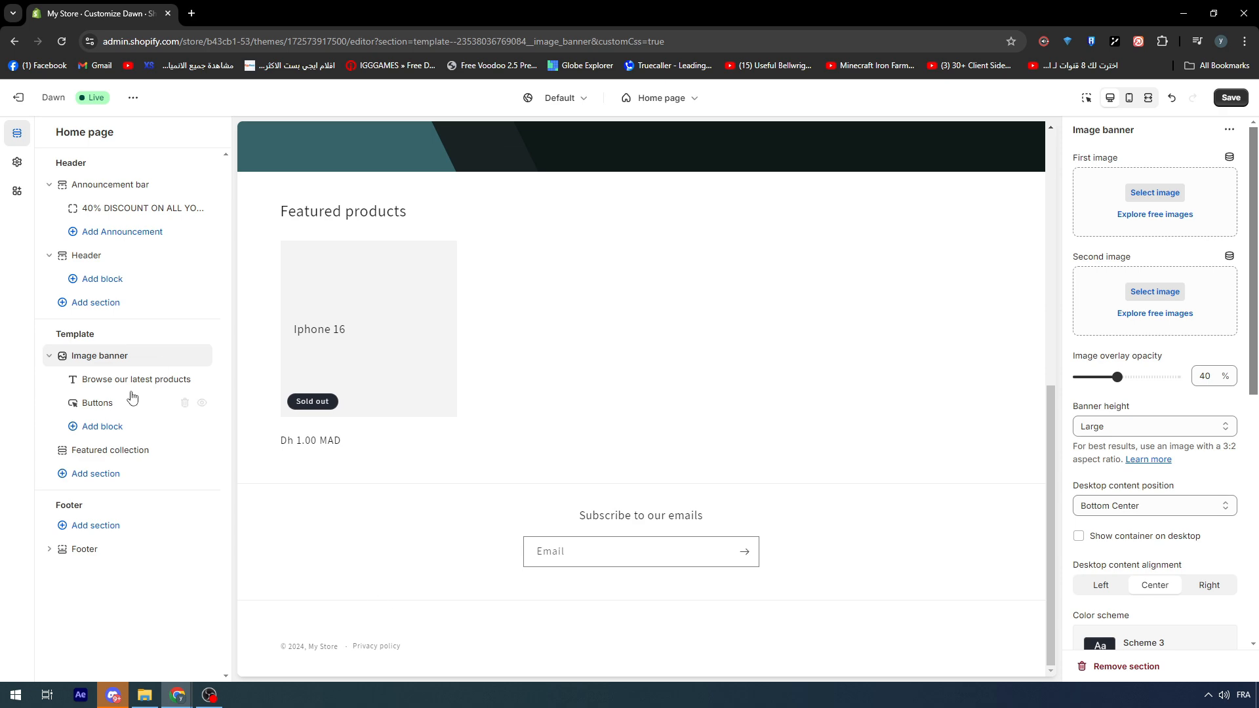
click(96, 430)
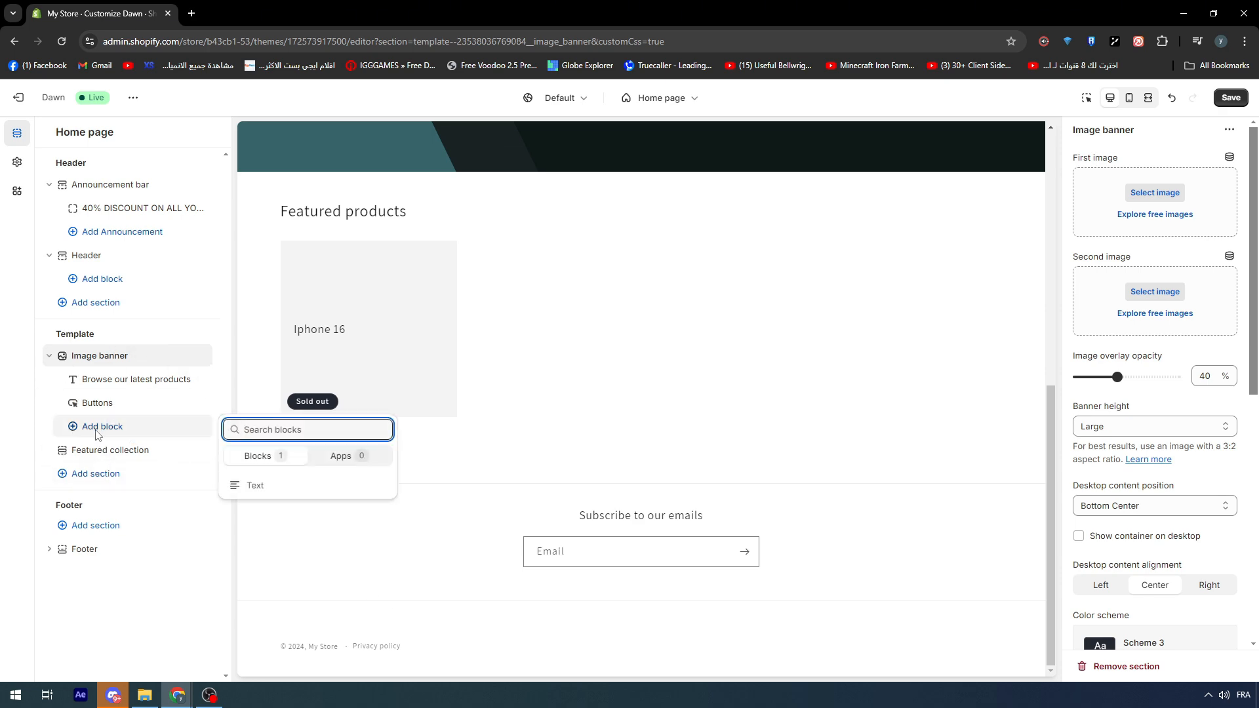
click(249, 485)
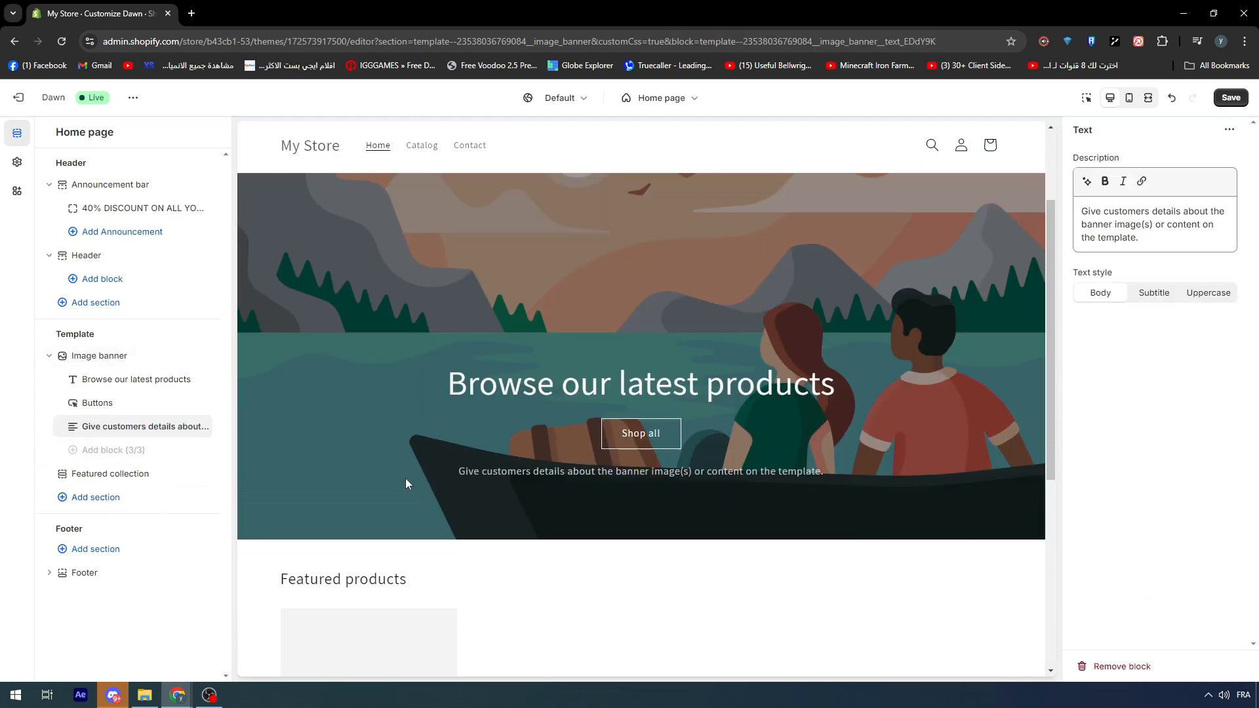
scroll(406, 484, up, 2)
scroll(405, 484, down, 7)
scroll(405, 484, up, 3)
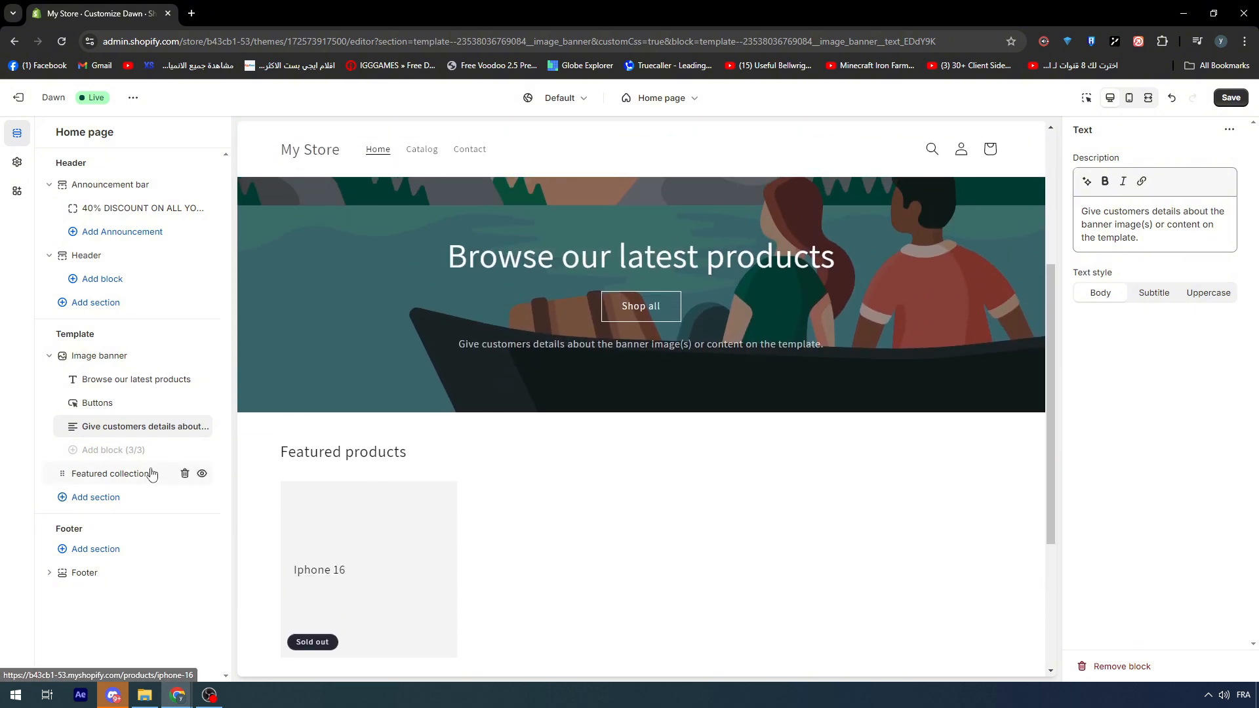
Step: Open the Featured collection settings and browse the sections that can be added below it, without adding one
mouse_move(113, 428)
mouse_down()
mouse_move(116, 452)
mouse_move(111, 428)
mouse_move(100, 436)
mouse_up()
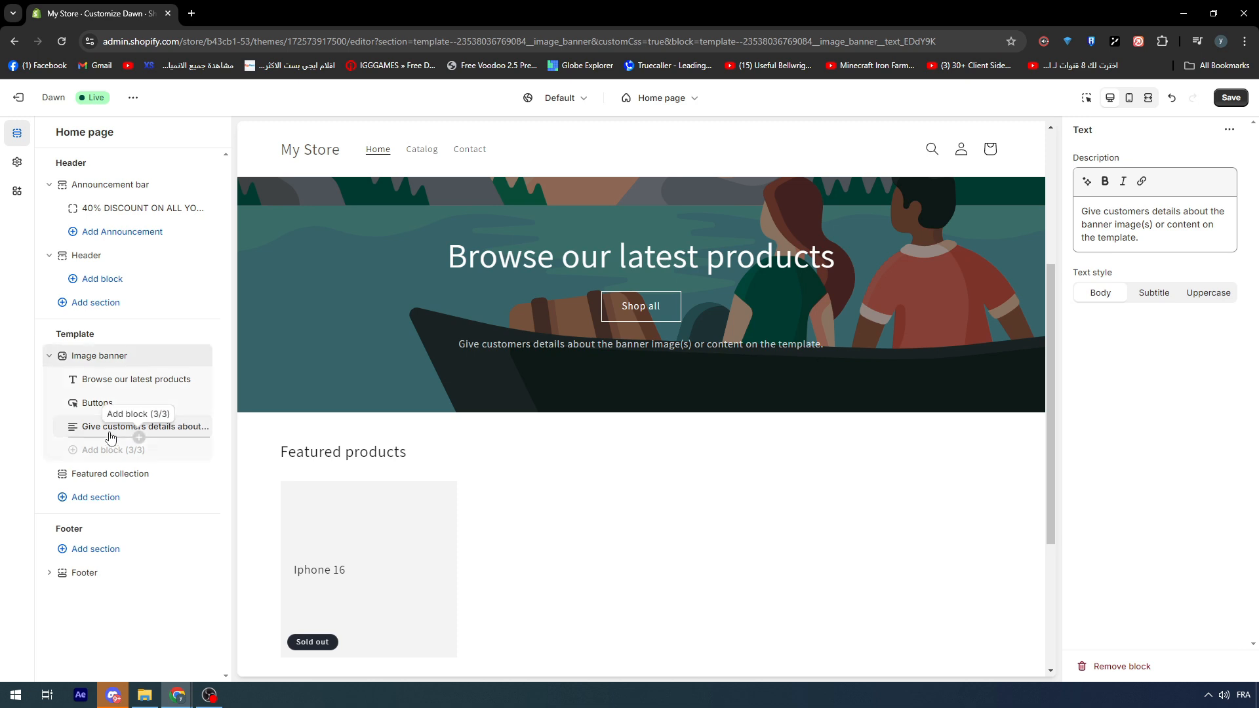
click(103, 476)
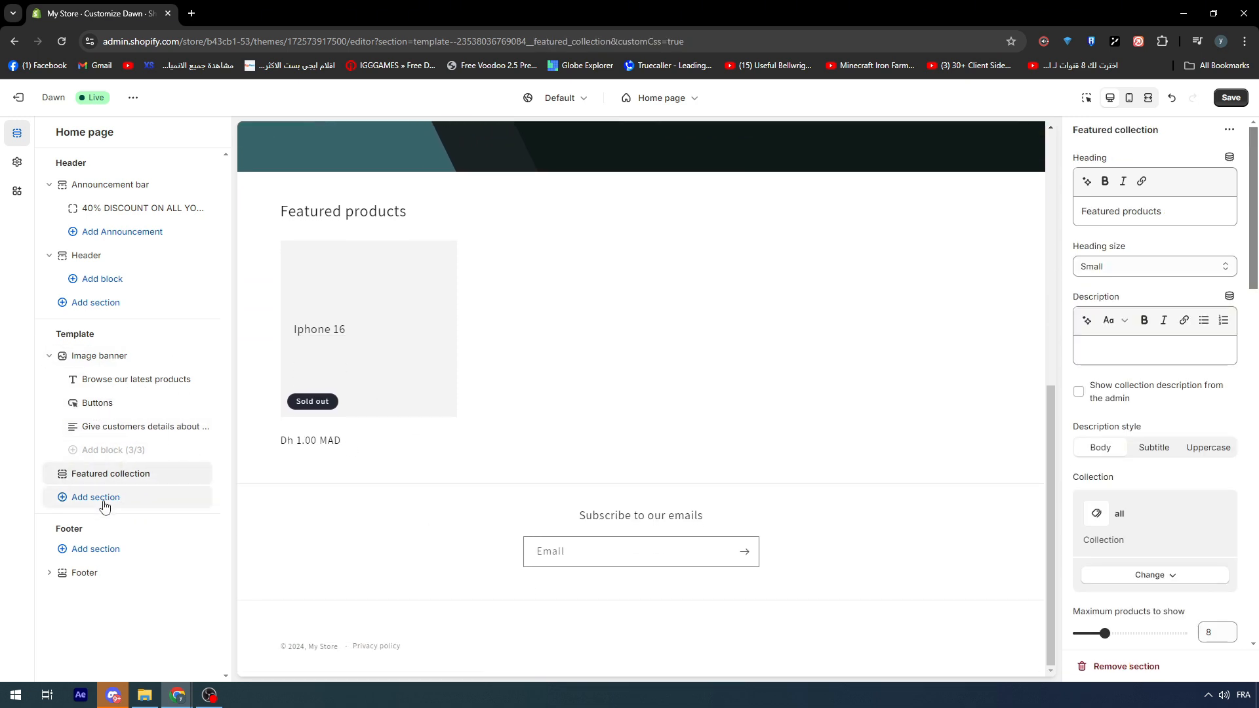
click(103, 503)
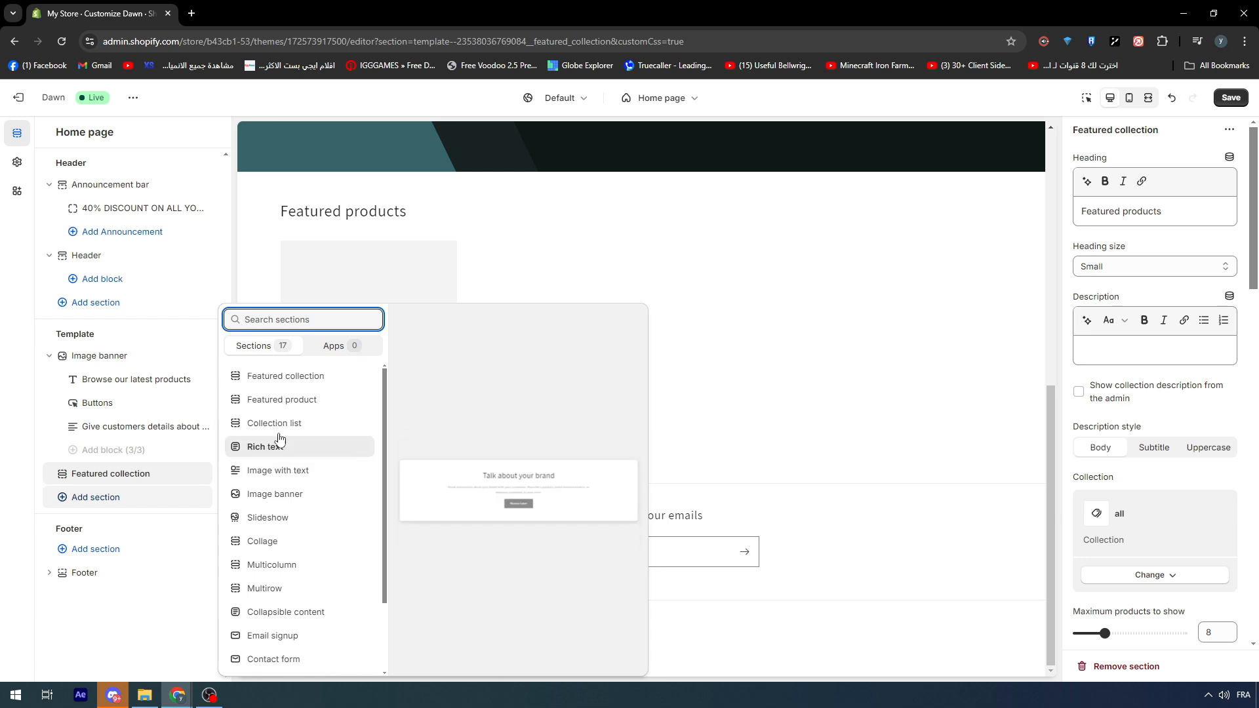
click(122, 420)
scroll(602, 370, up, 4)
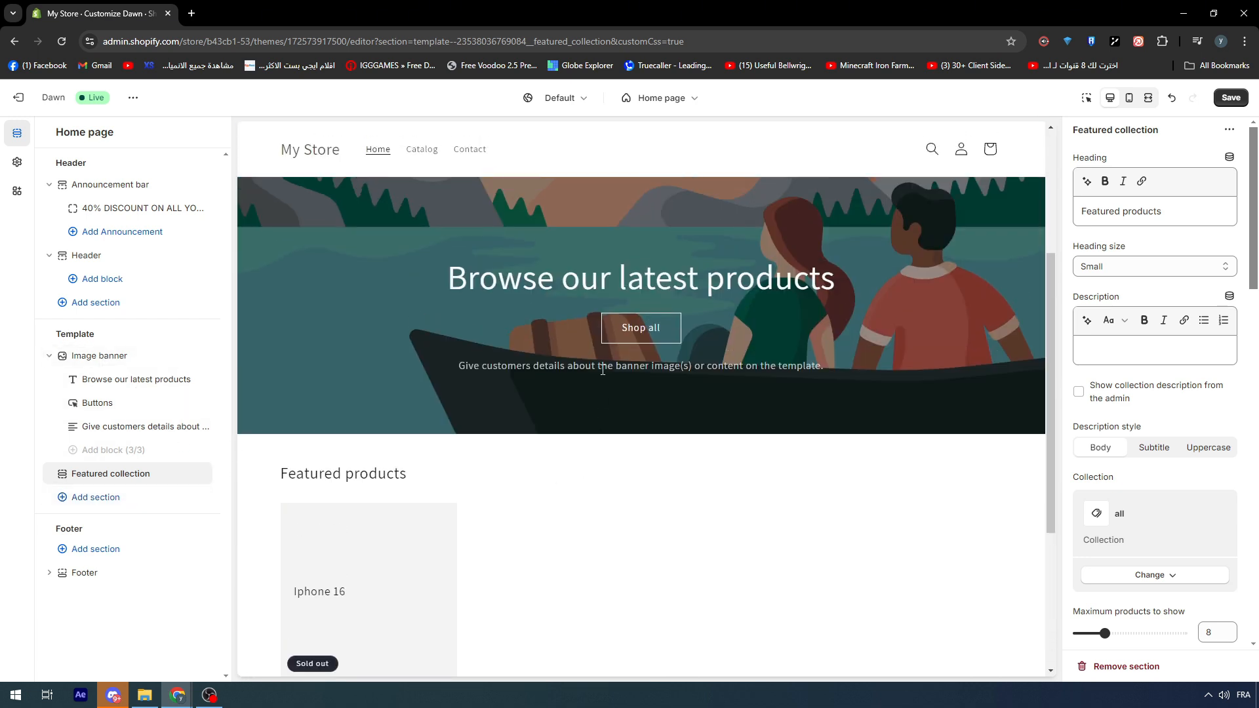
Step: Replace the Image banner text block's description with "thank you For your Time." and check the preview
triple_click(584, 368)
click(131, 433)
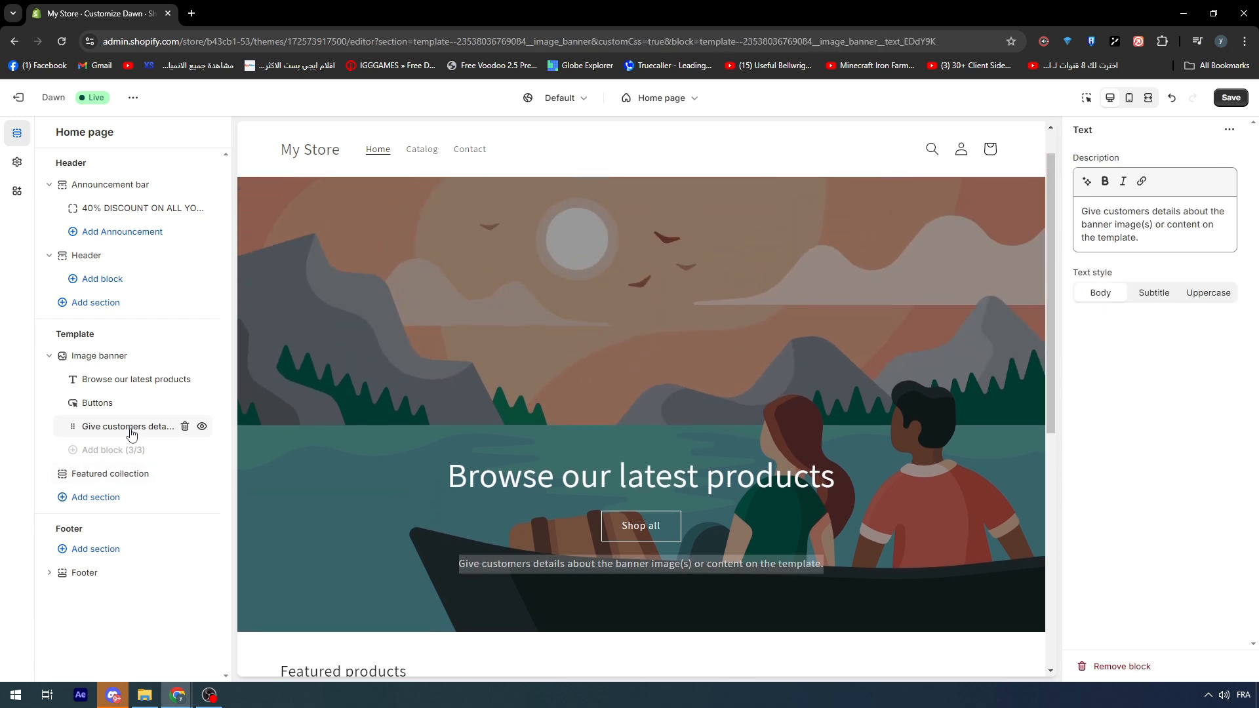
triple_click(1211, 241)
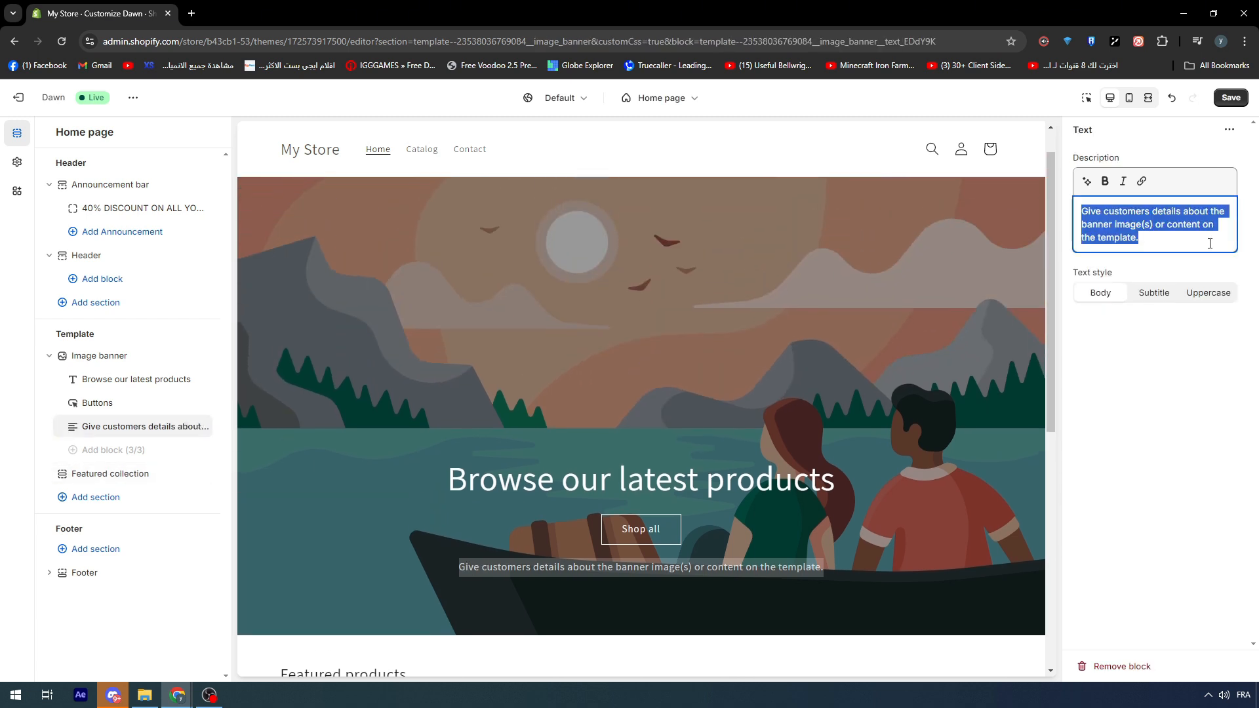
text(thank you For your Time.)
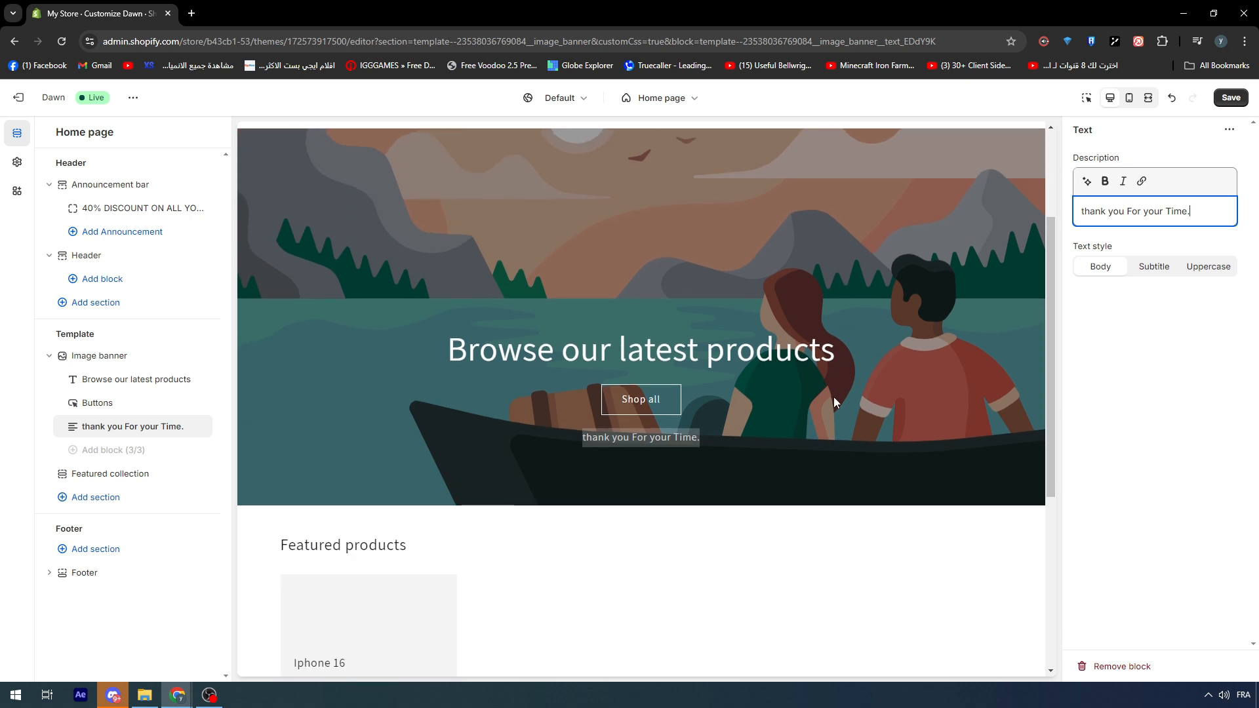
scroll(832, 396, down, 2)
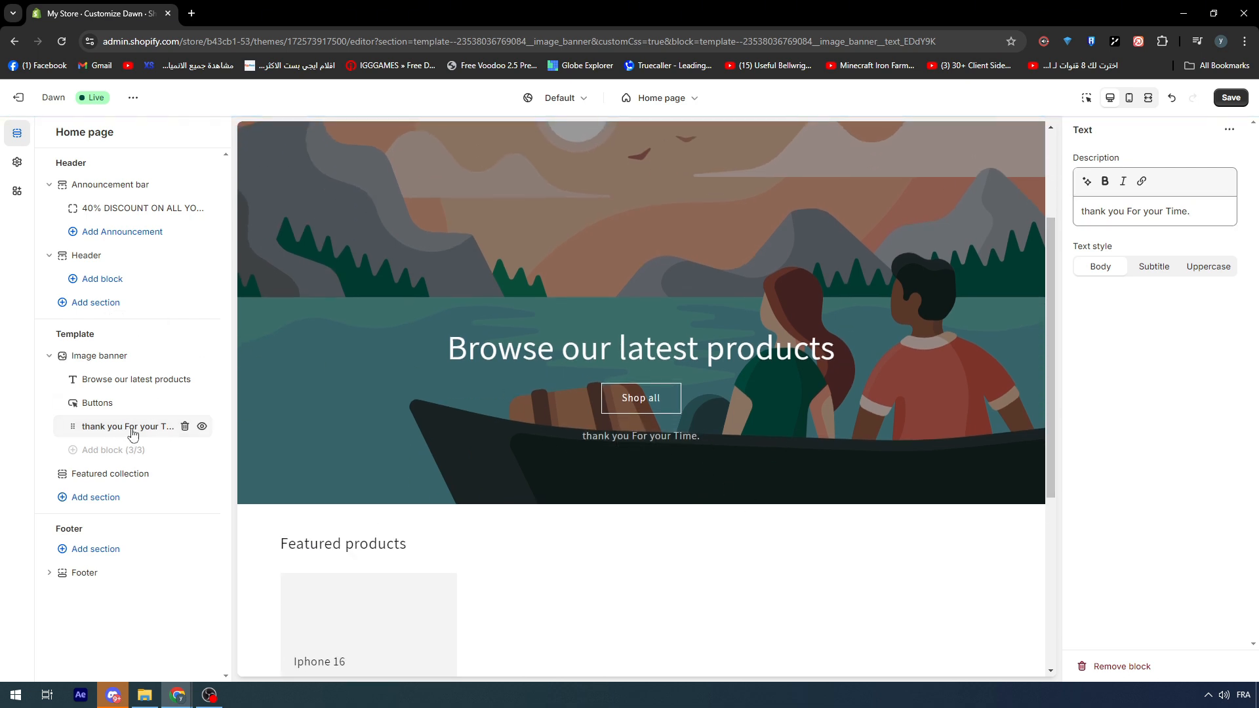
scroll(591, 590, down, 5)
scroll(602, 536, up, 6)
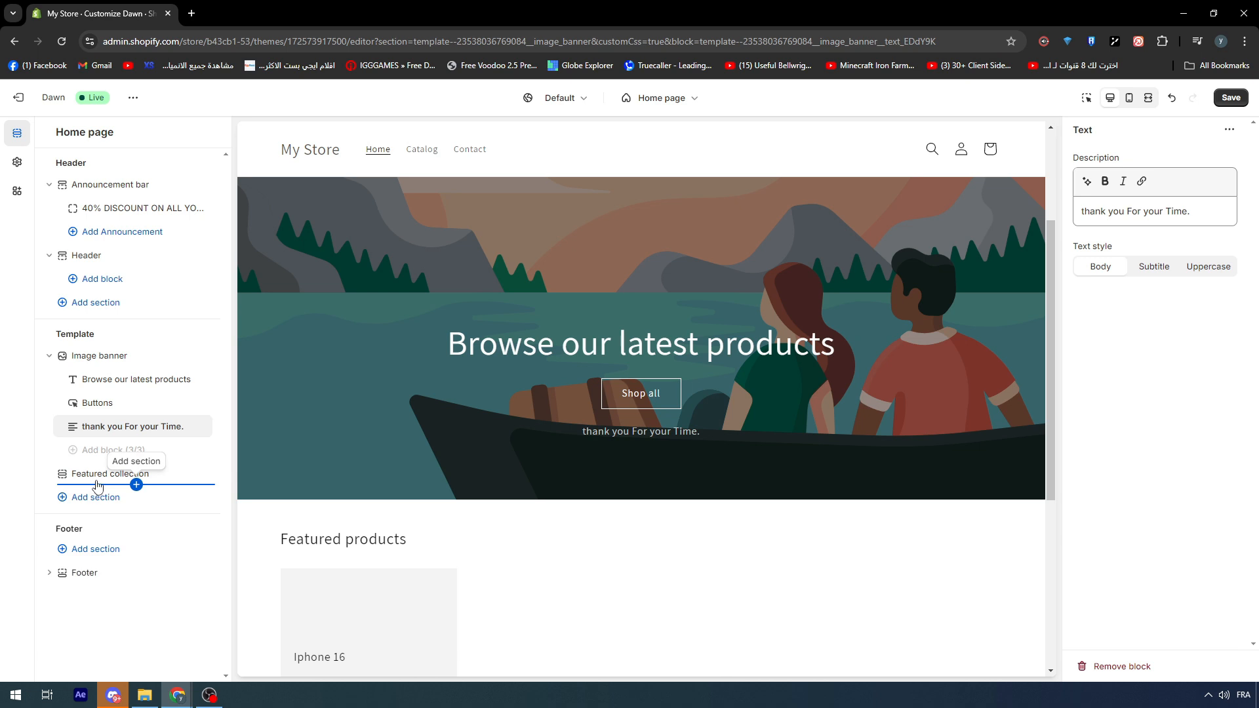
Step: Add a Multirow section directly below the Featured collection
click(97, 485)
scroll(278, 478, down, 3)
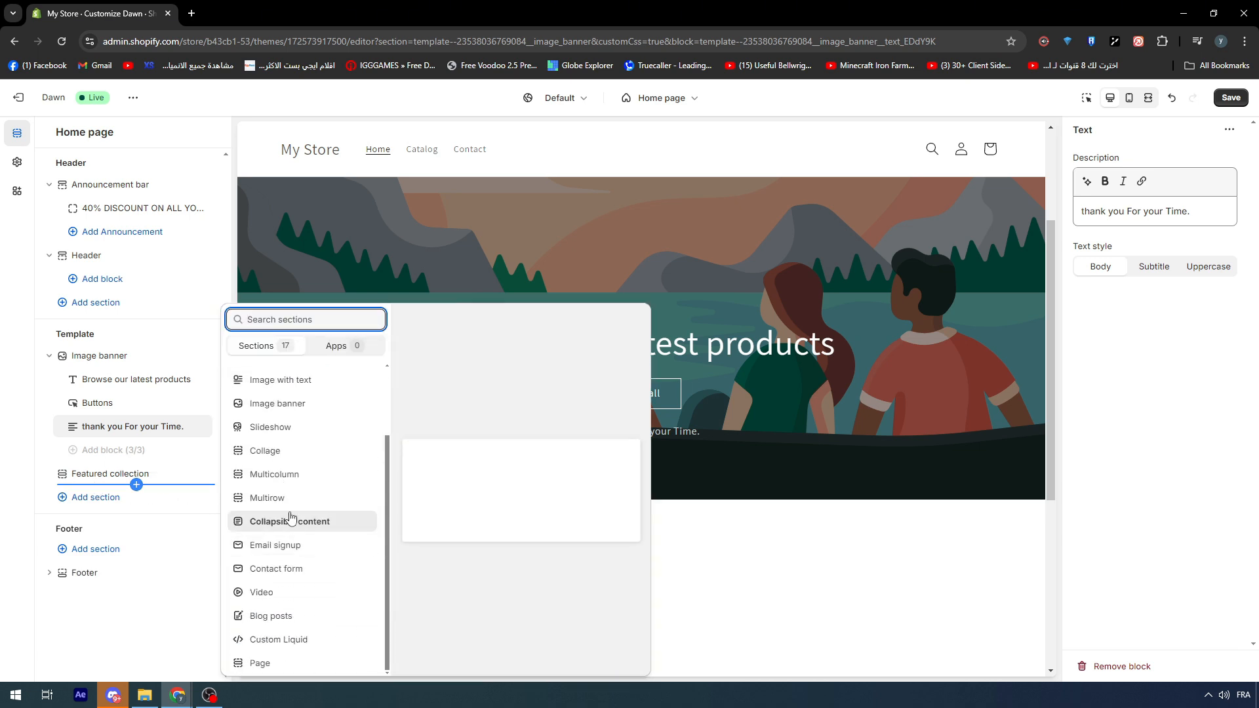
click(279, 505)
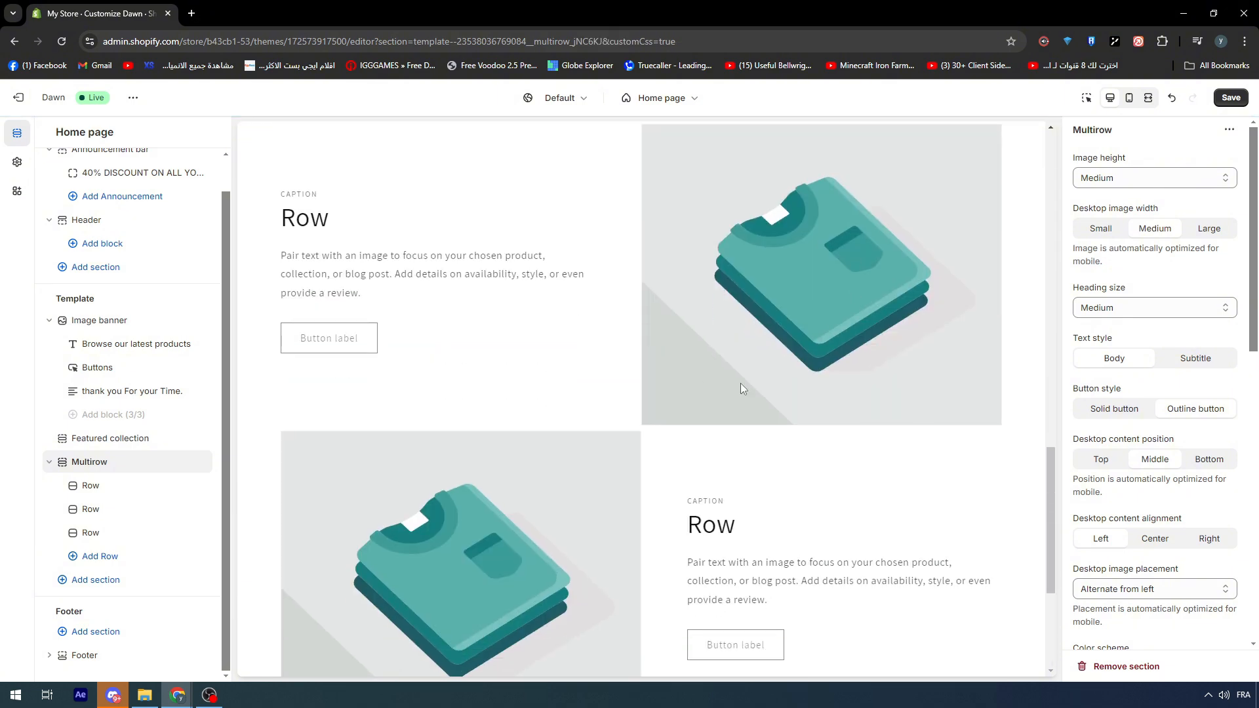
scroll(741, 383, up, 5)
Step: Open the first Multirow row's image picker, close it without choosing an image, and select the second row
click(564, 383)
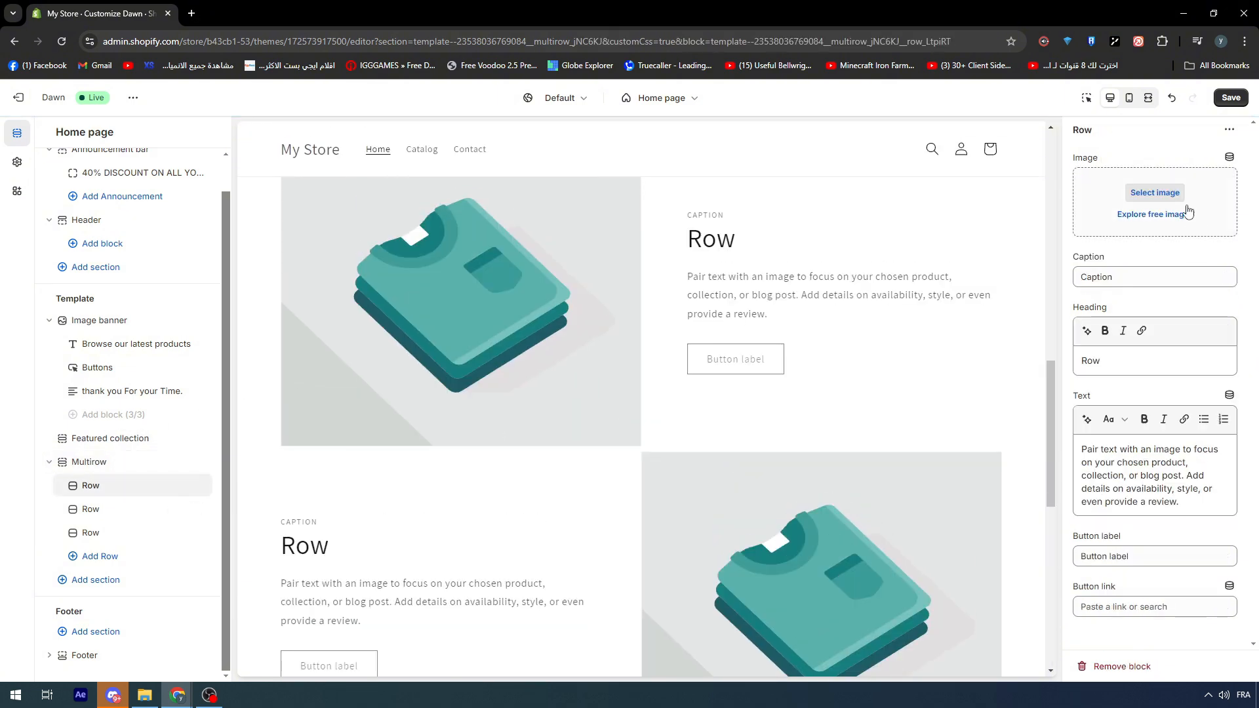
click(1164, 194)
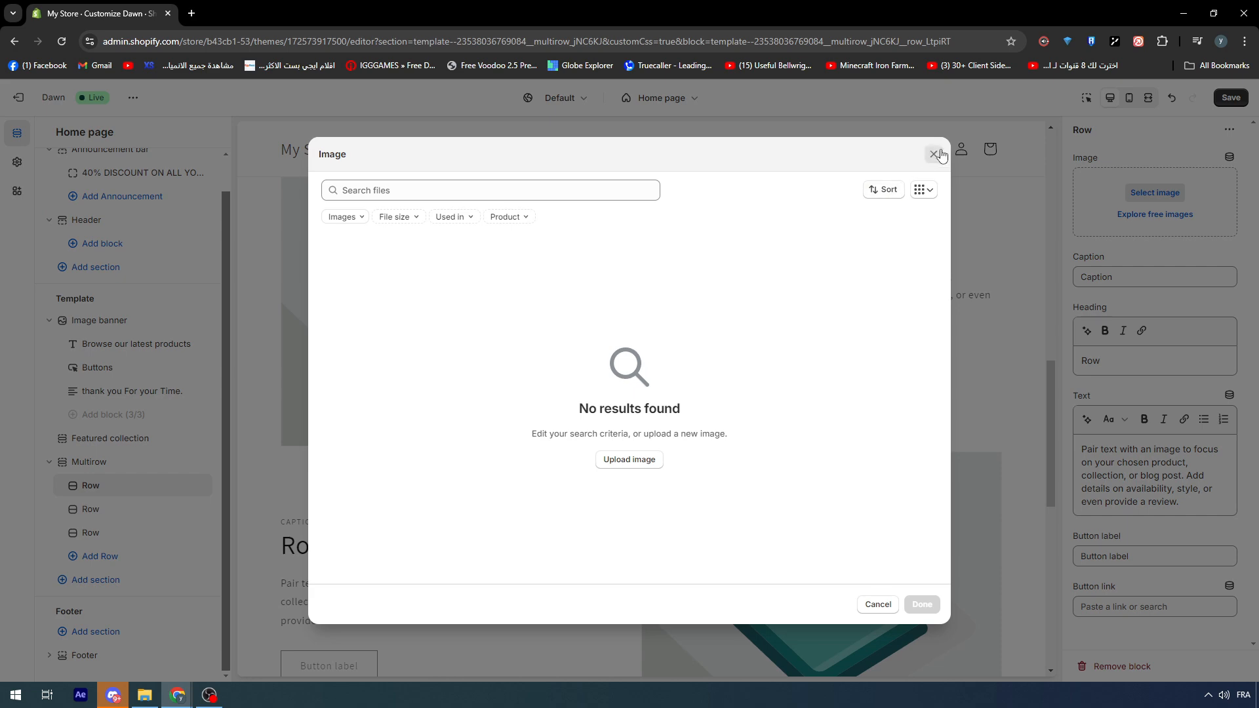
click(936, 154)
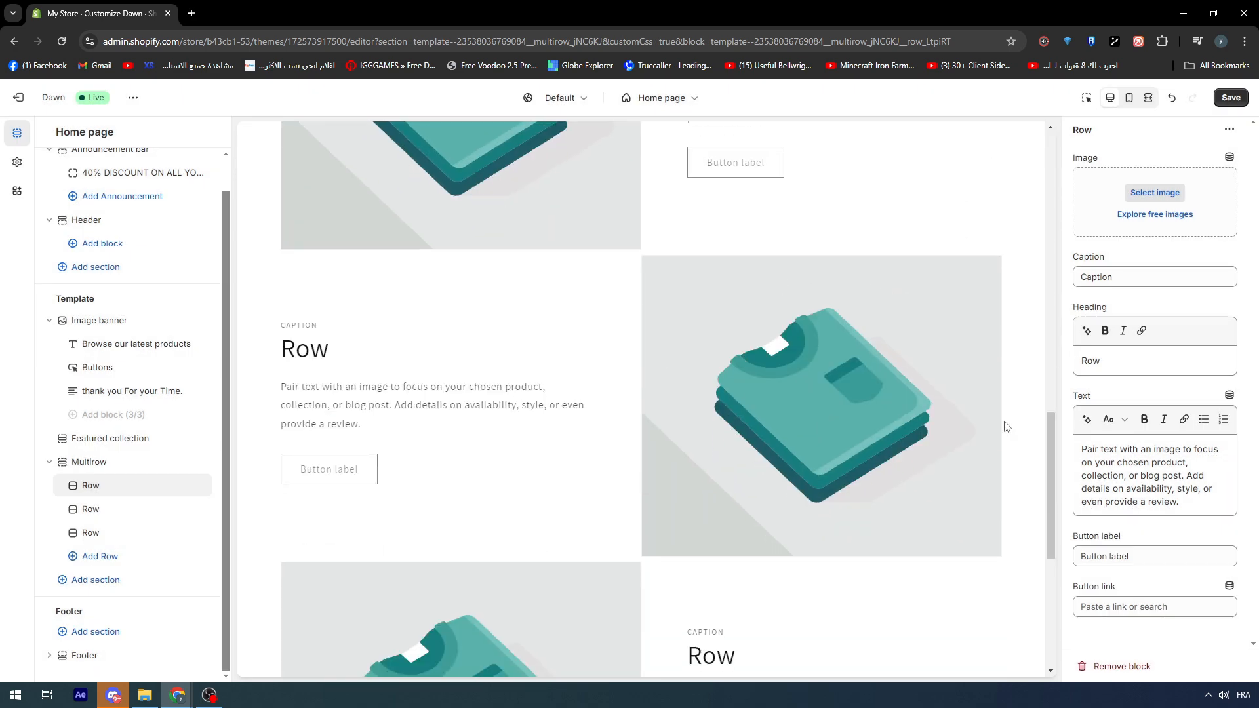
click(128, 512)
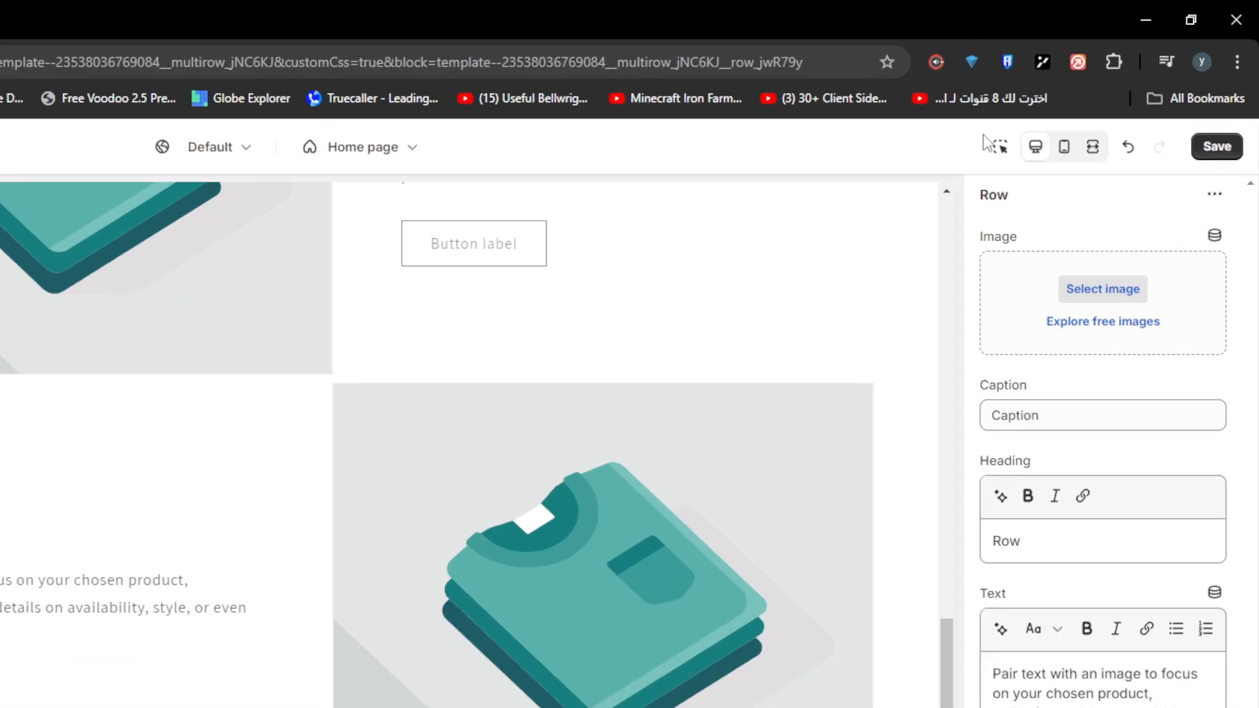
Step: Turn on the preview inspector and select the Multirow rows directly in the page preview
click(1085, 98)
click(517, 334)
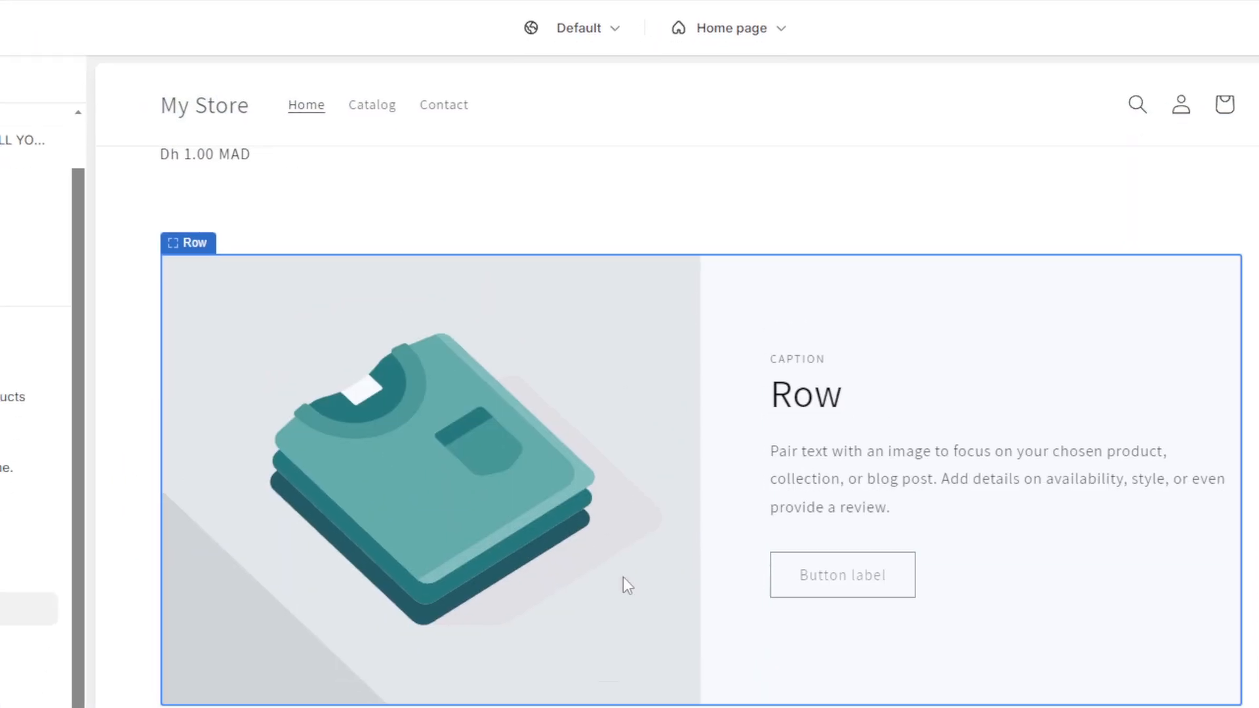
scroll(643, 591, down, 6)
click(722, 497)
scroll(590, 508, down, 3)
click(450, 359)
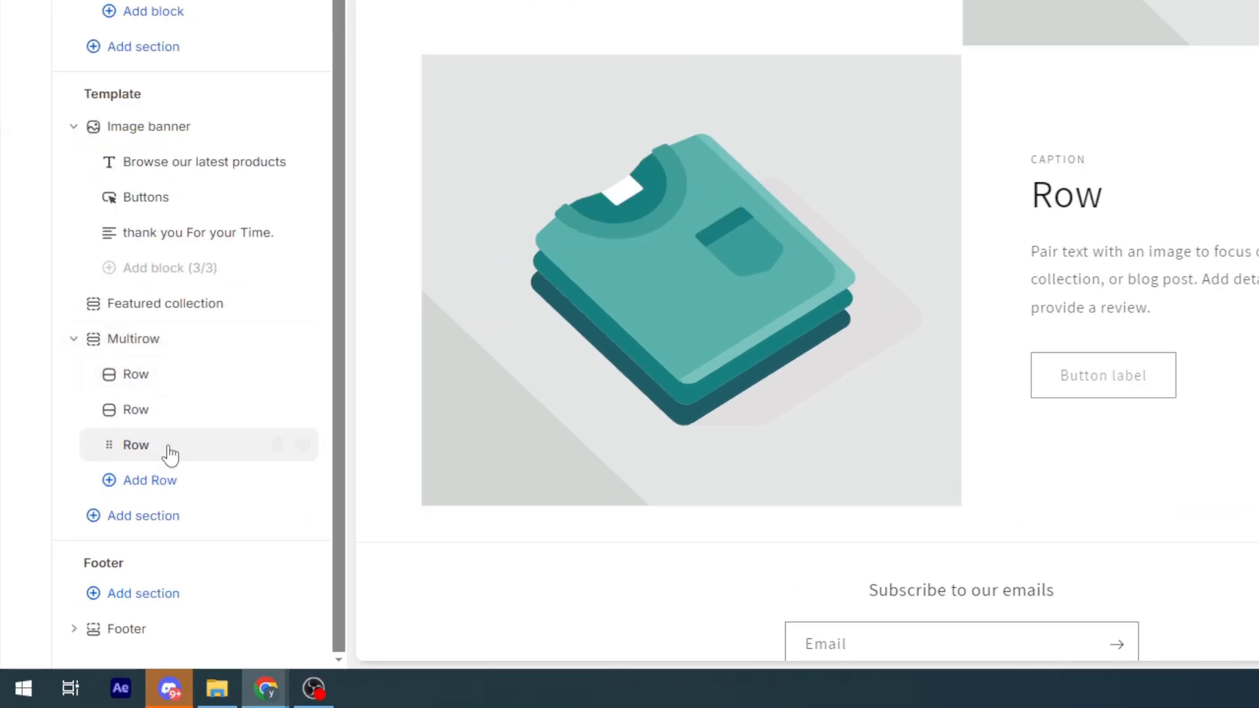
Step: Insert a new row between the first and second Multirow rows and select the second and third rows in turn
click(159, 392)
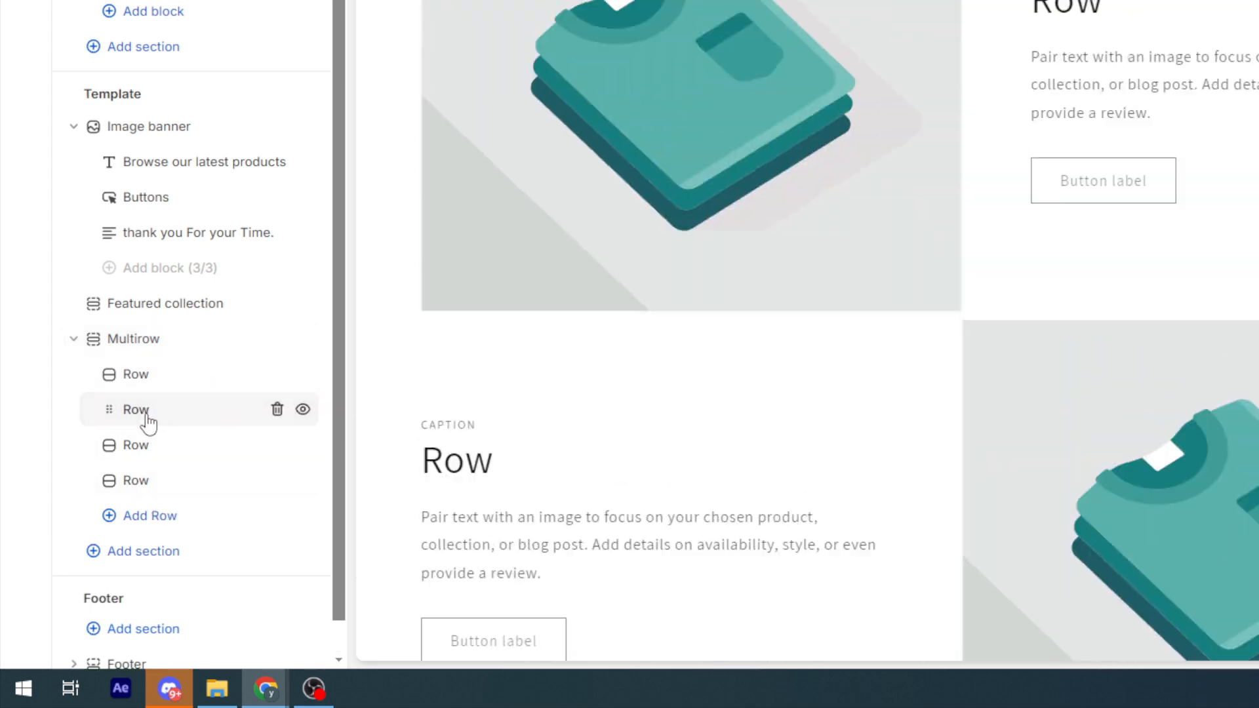
click(146, 418)
click(145, 455)
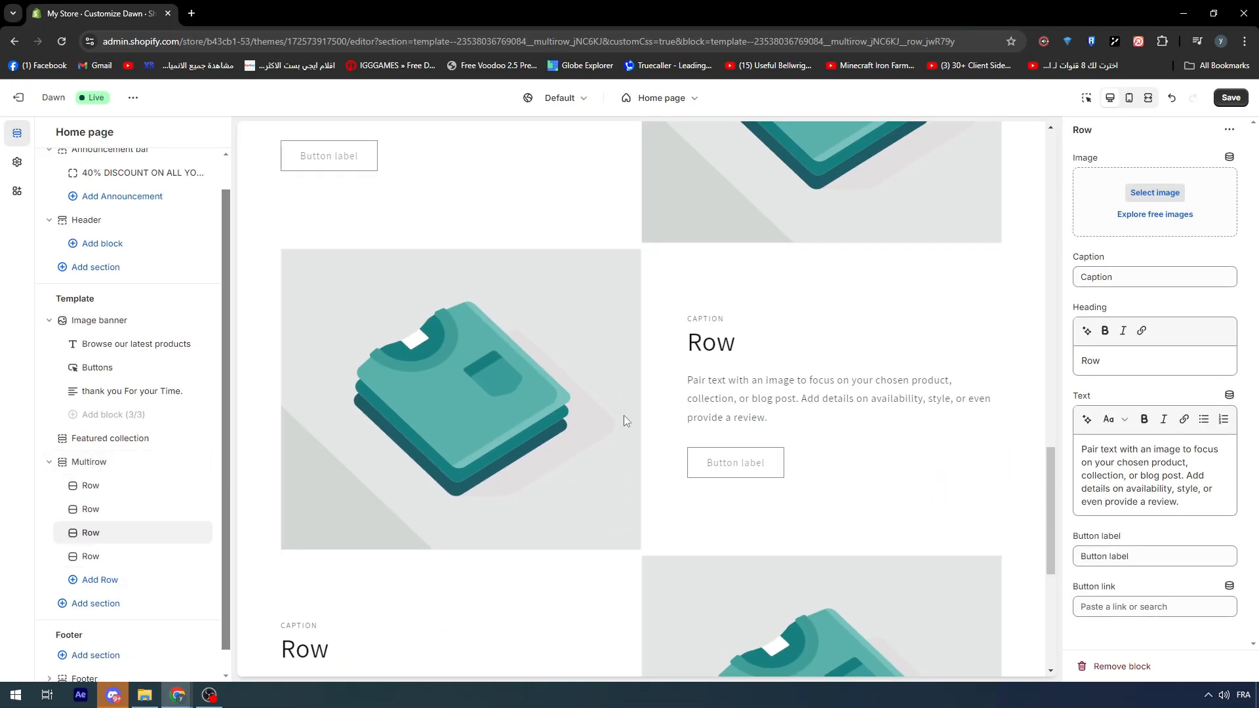
Step: Save the home page changes and review the page preview from the email signup footer up to the announcement bar
scroll(850, 392, up, 11)
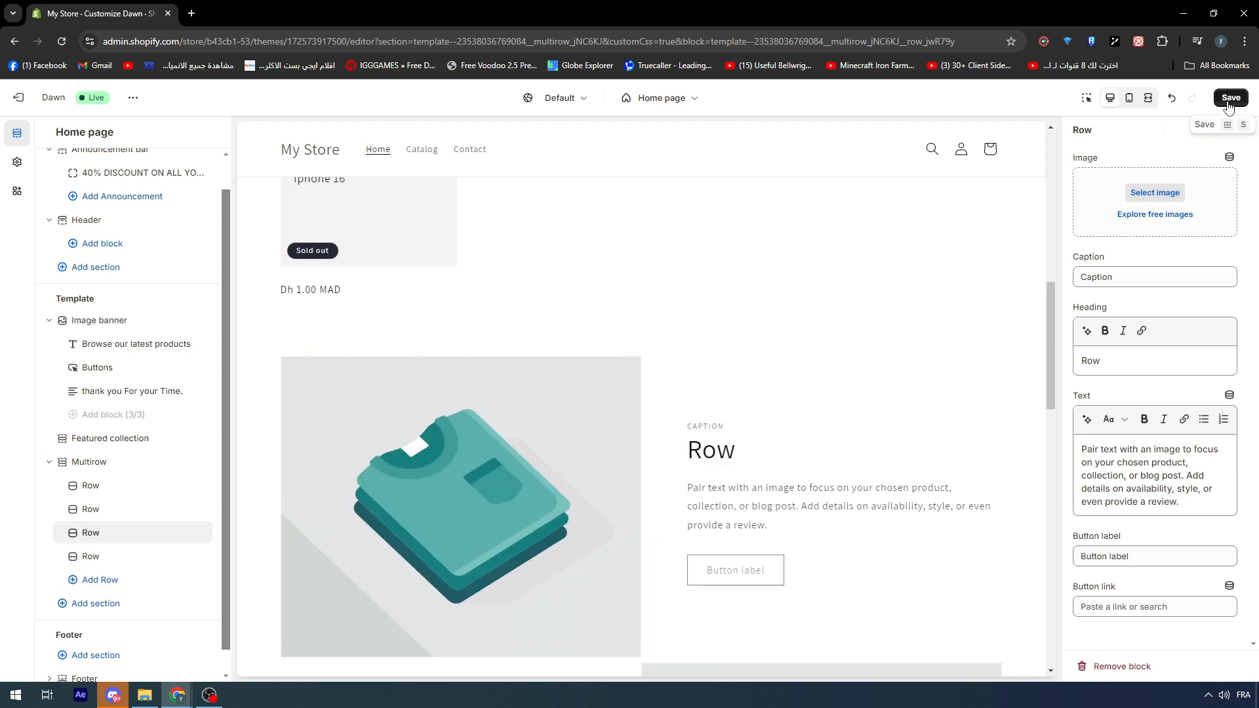
click(1231, 98)
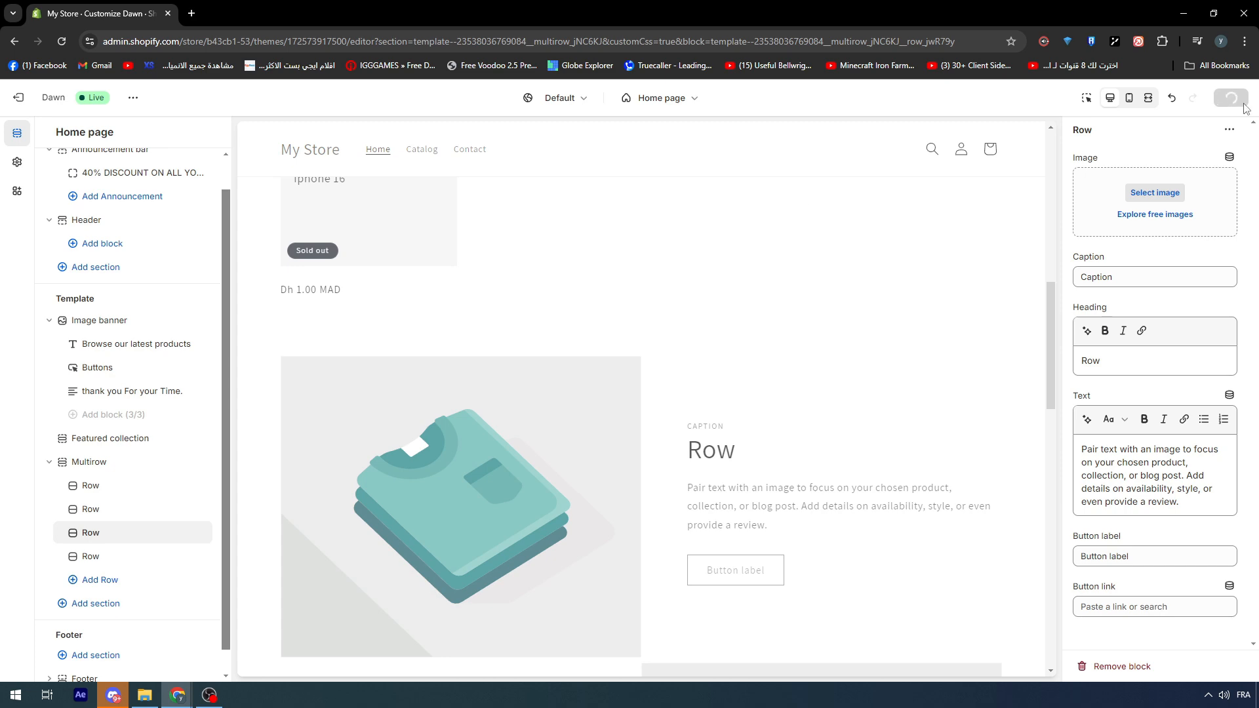
scroll(779, 287, down, 6)
drag(1051, 399, 1004, 621)
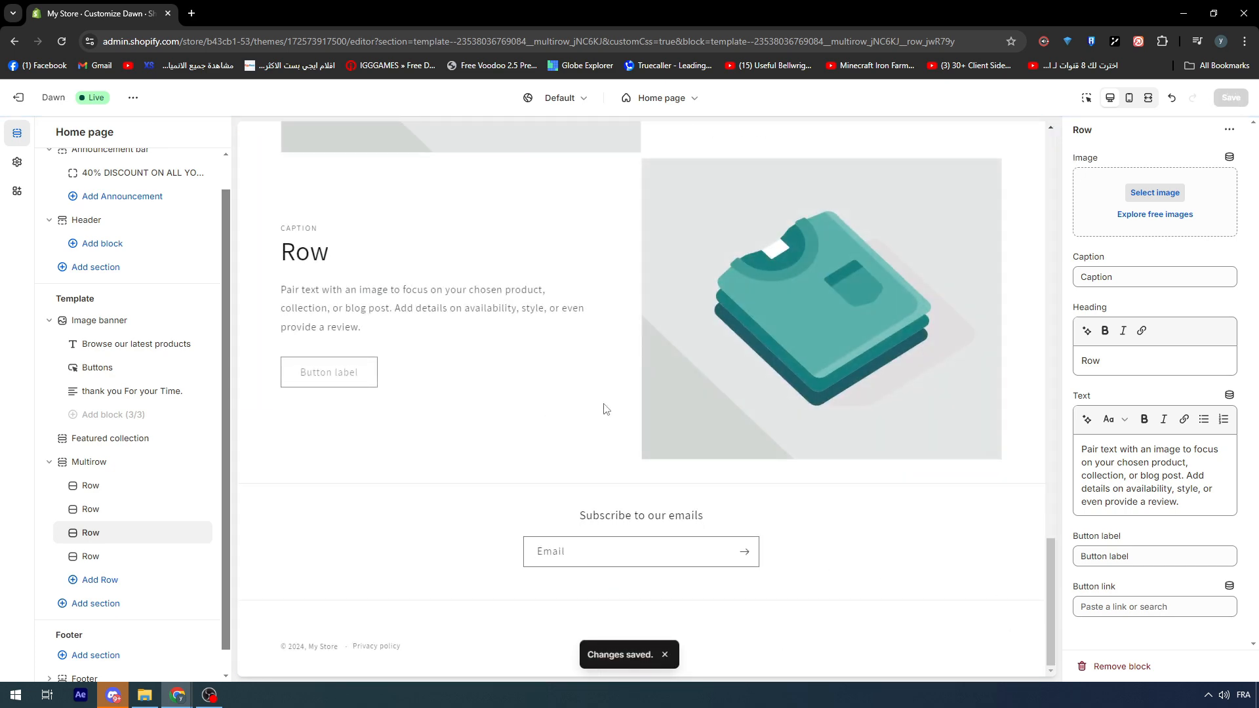
scroll(598, 441, up, 5)
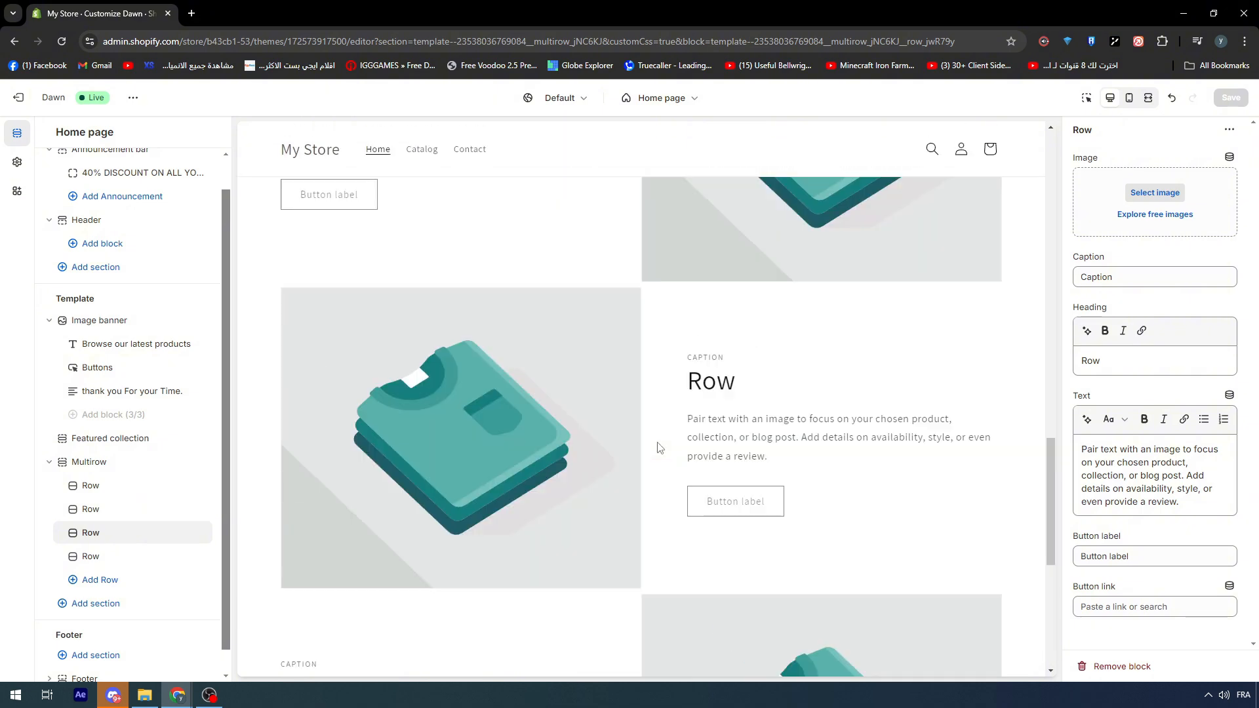
scroll(653, 444, up, 10)
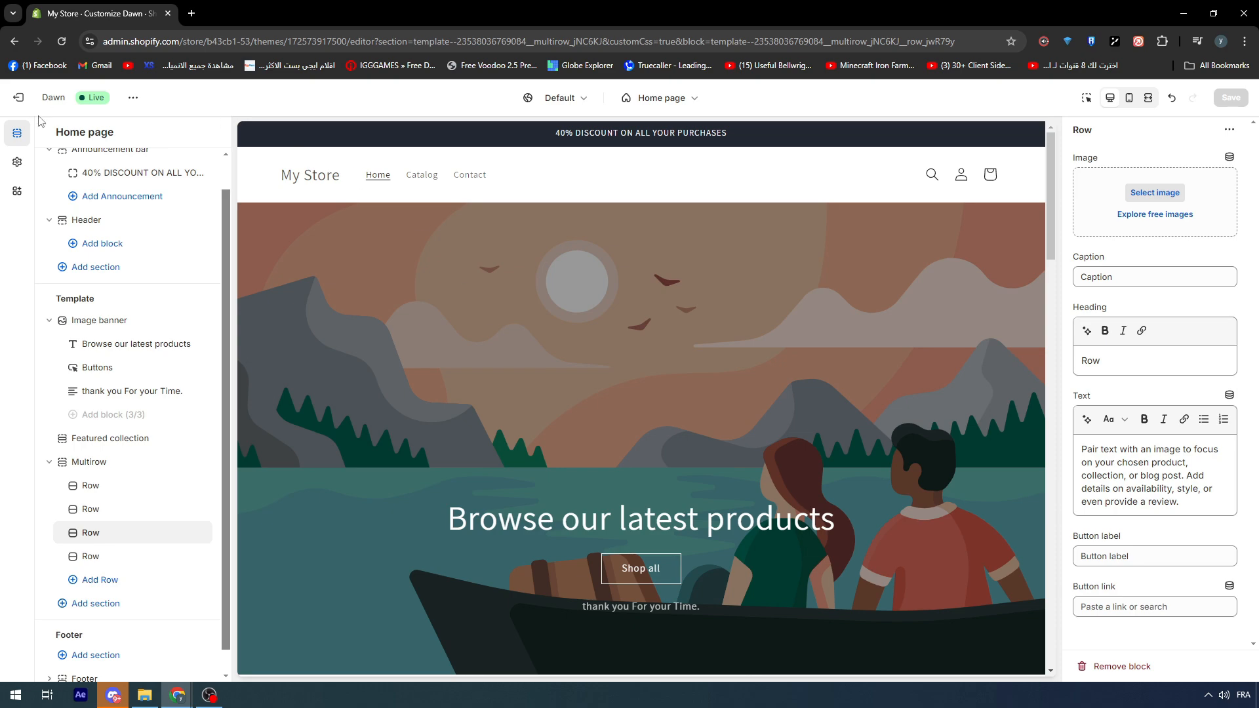
Step: Exit the theme editor, look over the Themes page and show the additional actions for the current Dawn theme
click(19, 98)
scroll(693, 414, down, 10)
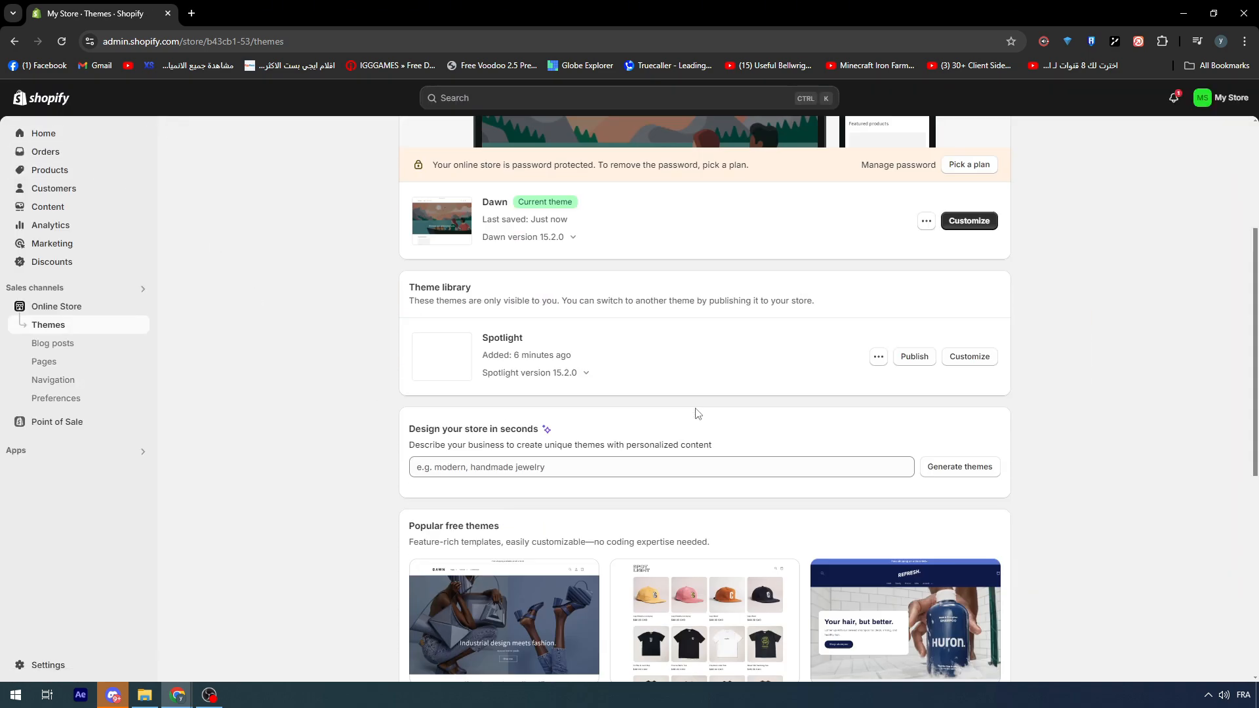
scroll(811, 404, up, 15)
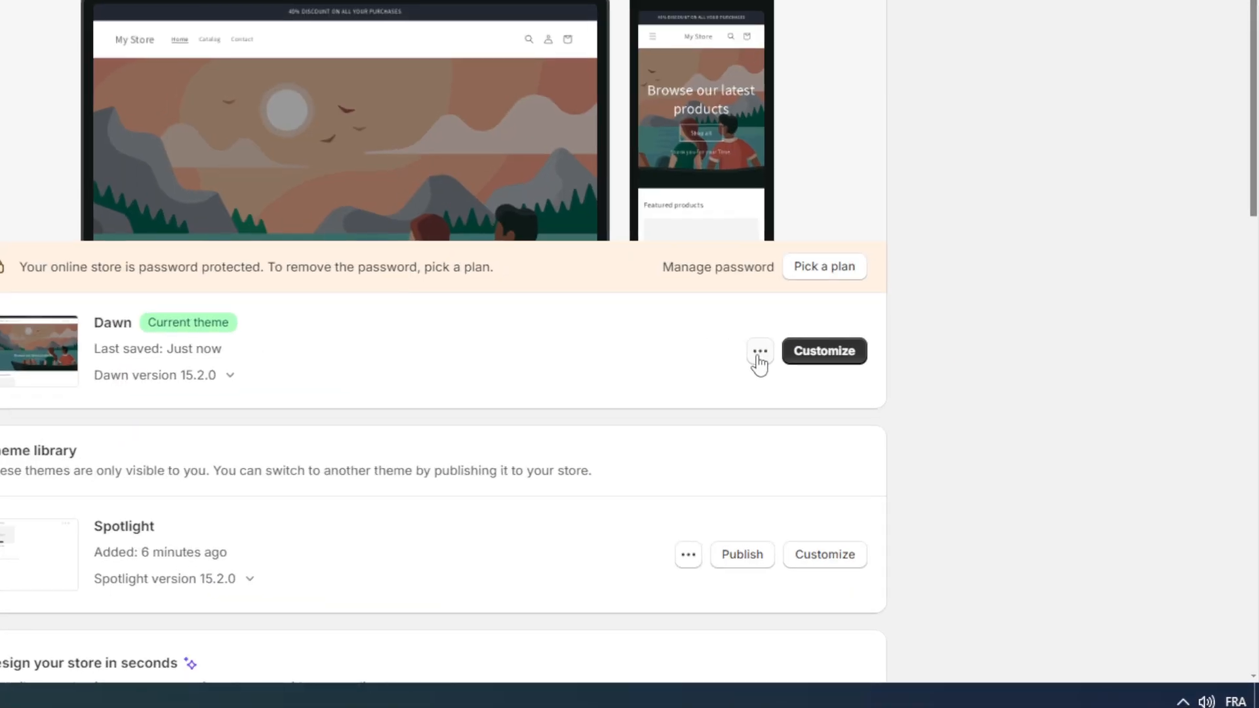
click(759, 354)
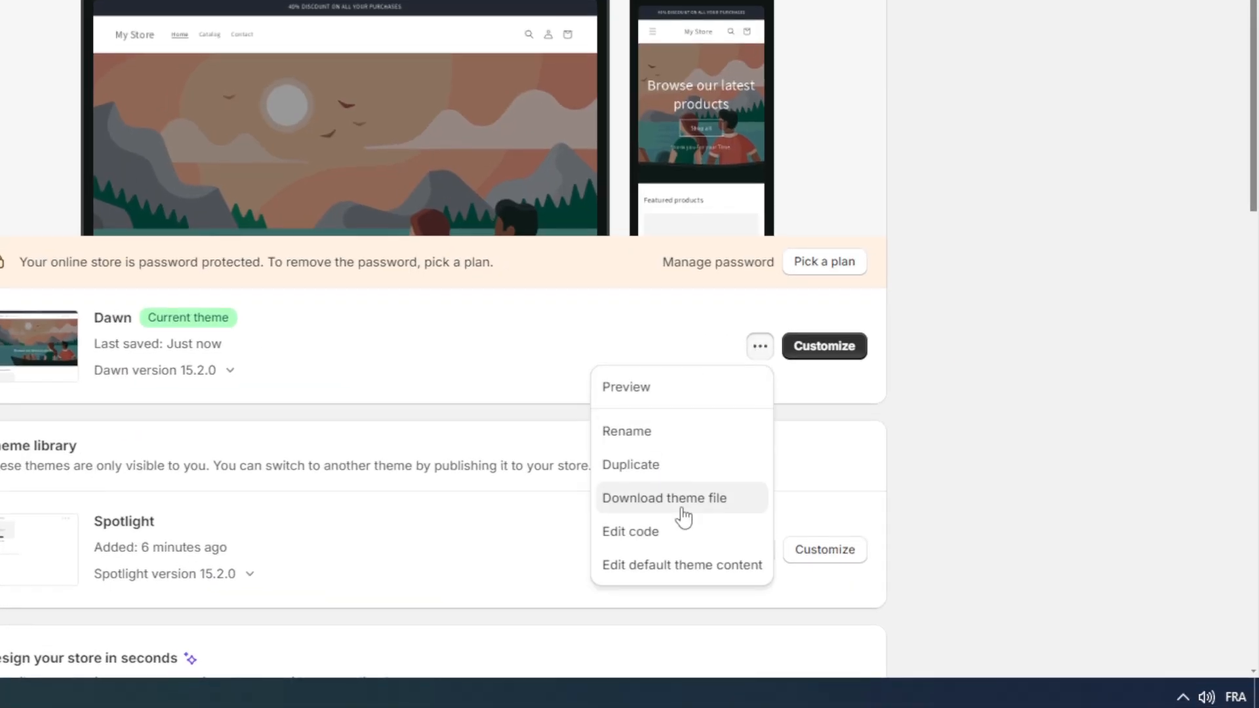